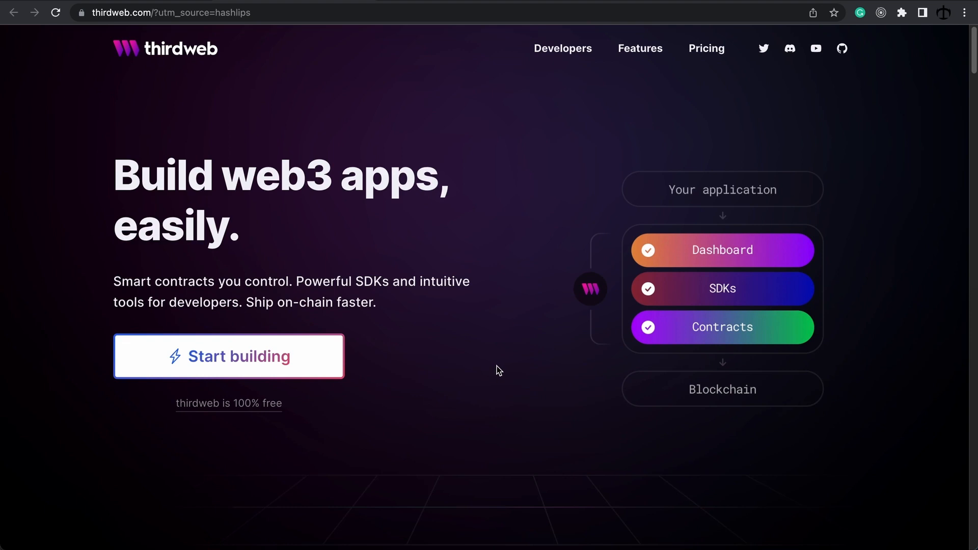
Step: Enter the dashboard and connect MetaMask Account 1 to thirdweb
{"action": "left_click", "coordinate": [266, 362]}
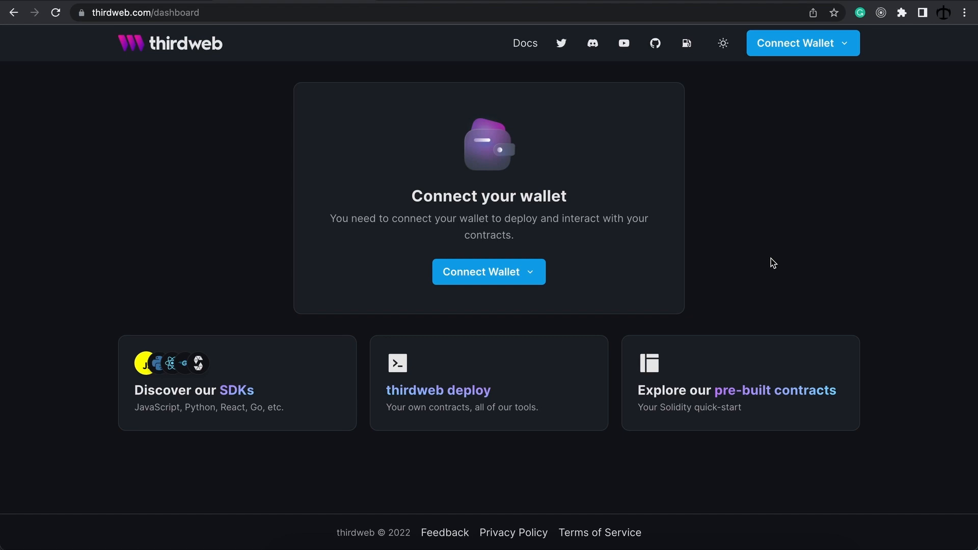
{"action": "left_click", "coordinate": [515, 270]}
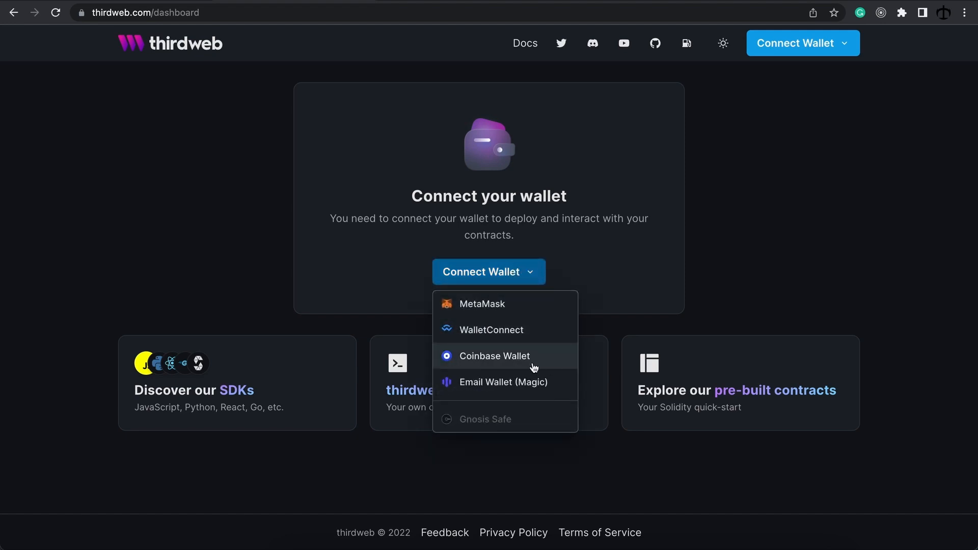
{"action": "left_click", "coordinate": [510, 309]}
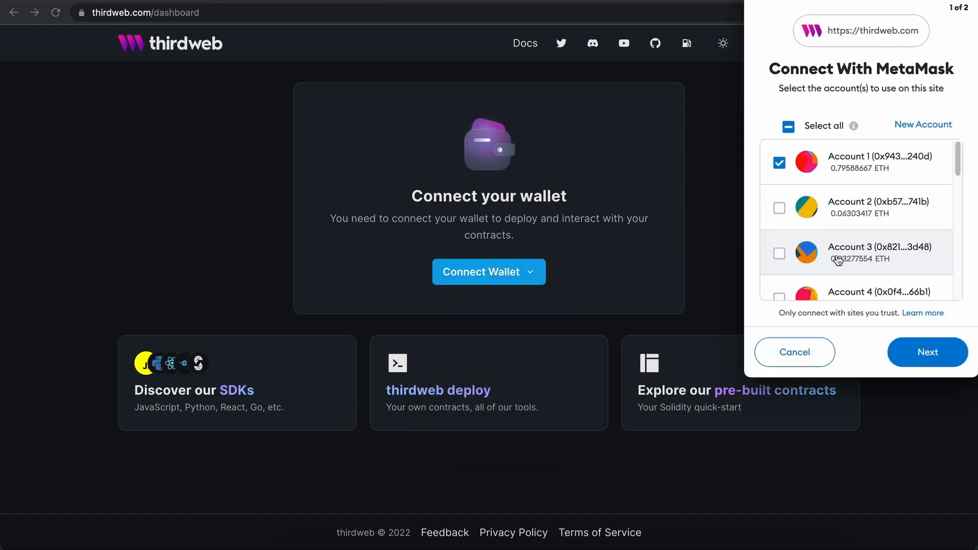
{"action": "left_click", "coordinate": [948, 352]}
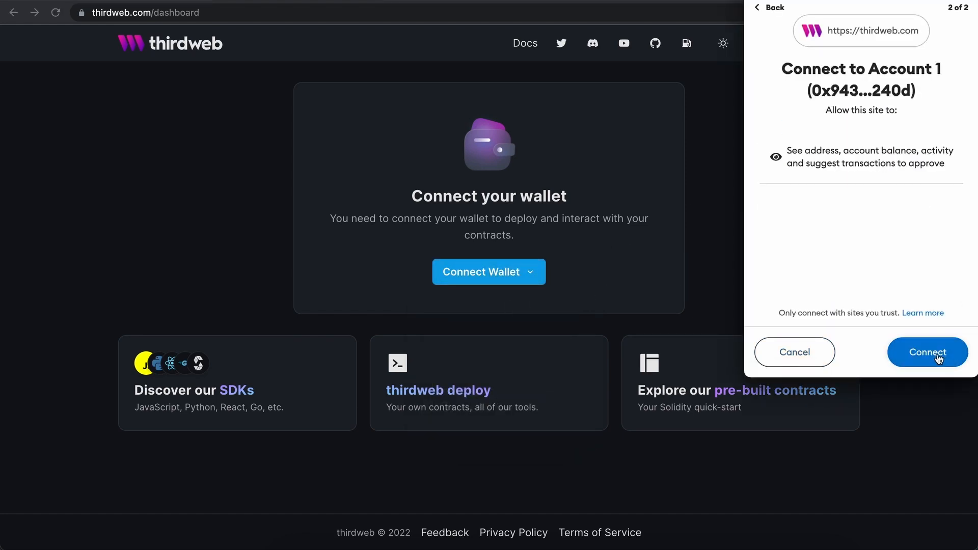
{"action": "left_click", "coordinate": [936, 353]}
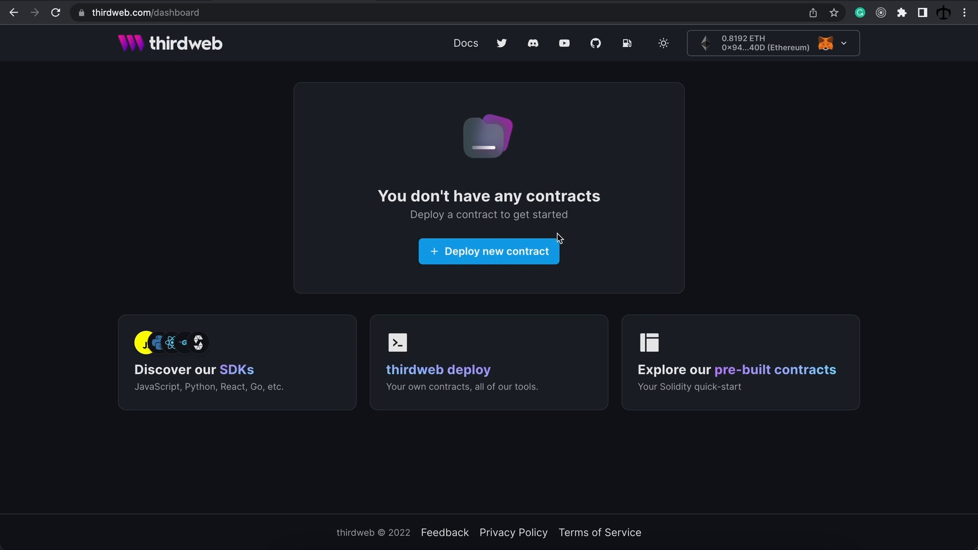
Step: Open the pre-built contracts list and compare NFT Drop with NFT Collection
{"action": "left_click", "coordinate": [495, 253]}
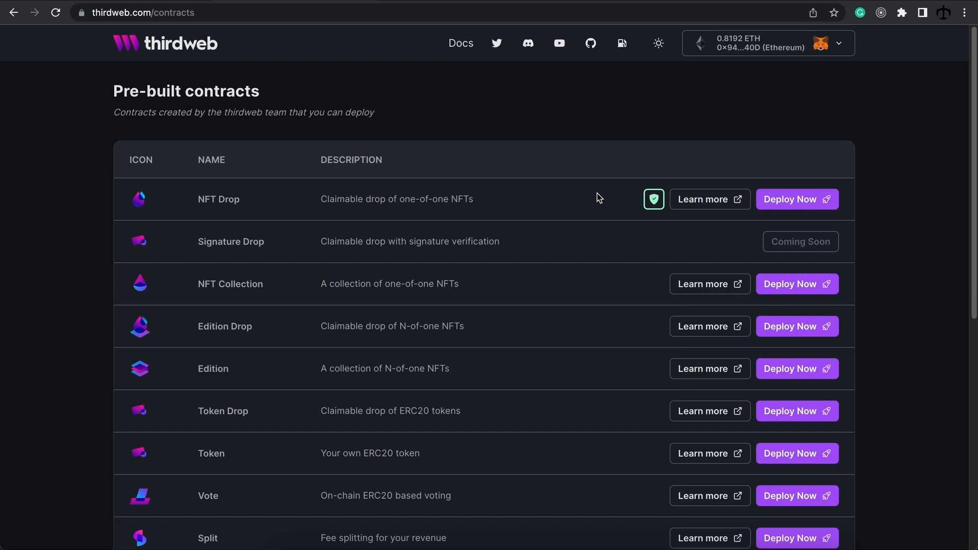
{"action": "left_click_drag", "start_coordinate": [193, 199], "coordinate": [254, 201]}
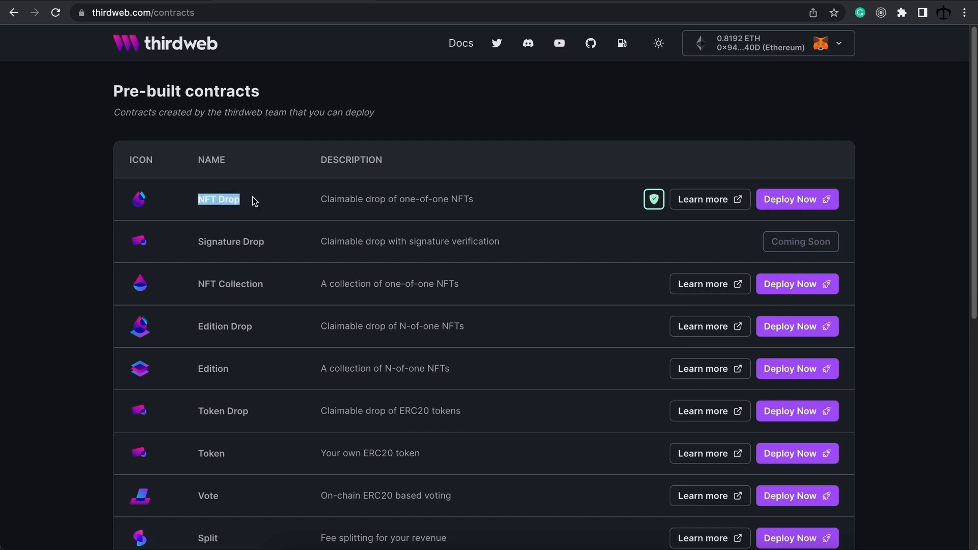
{"action": "left_click", "coordinate": [257, 198]}
{"action": "left_click_drag", "start_coordinate": [176, 286], "coordinate": [274, 285]}
{"action": "left_click", "coordinate": [275, 285]}
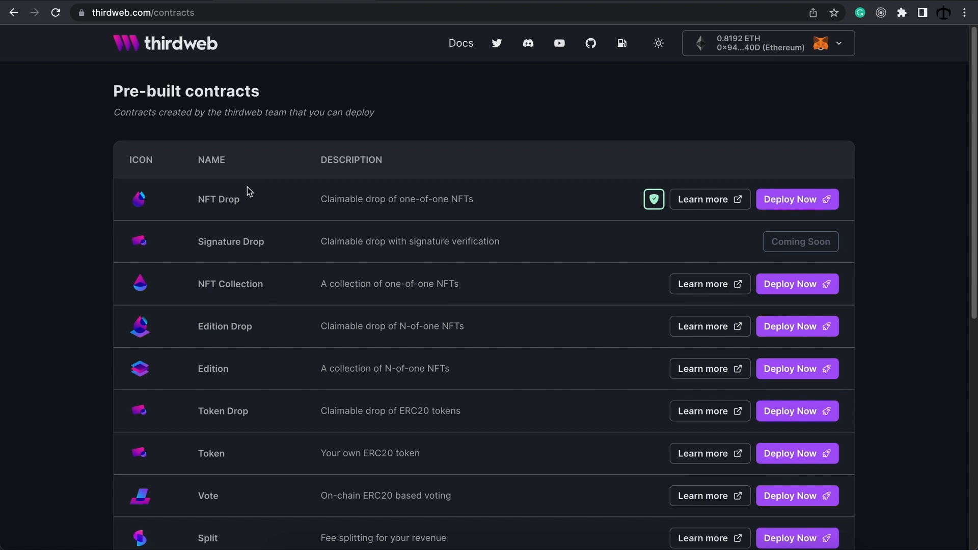
{"action": "left_click_drag", "start_coordinate": [250, 201], "coordinate": [200, 199]}
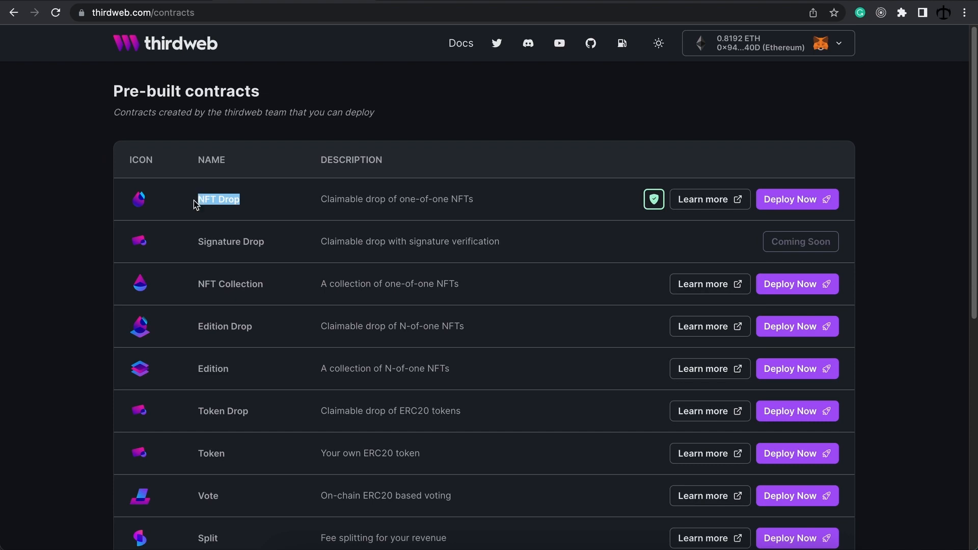
{"action": "left_click", "coordinate": [195, 205]}
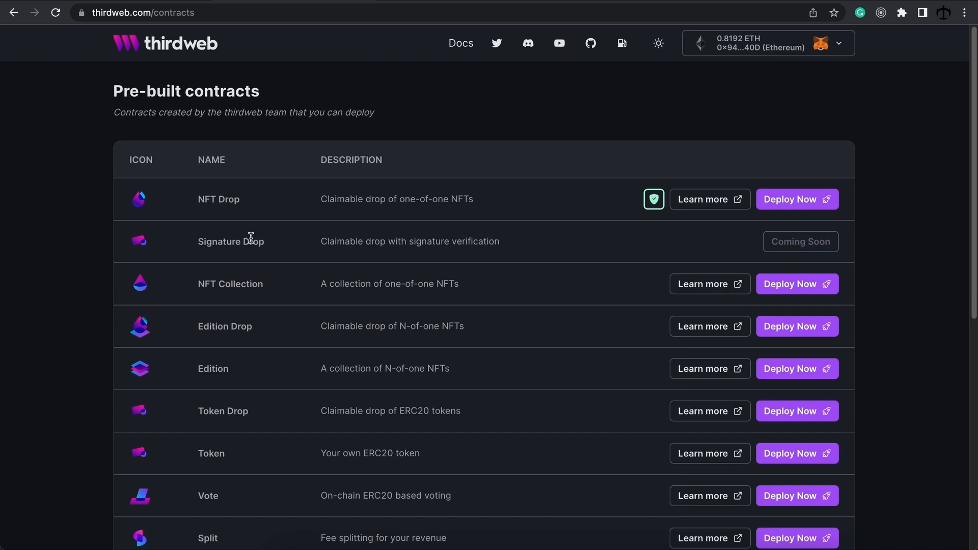
{"action": "left_click_drag", "start_coordinate": [196, 285], "coordinate": [275, 291]}
{"action": "left_click", "coordinate": [276, 291]}
{"action": "left_click_drag", "start_coordinate": [245, 201], "coordinate": [197, 200]}
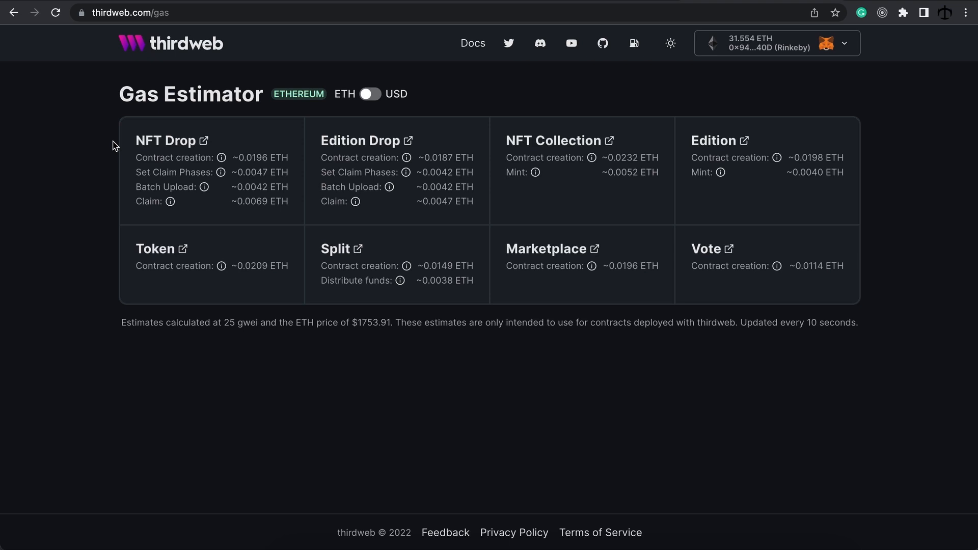
Step: Point out the thirdweb.com/gas address and switch the Gas Estimator costs to USD
{"action": "left_click", "coordinate": [225, 8]}
{"action": "left_click", "coordinate": [455, 92]}
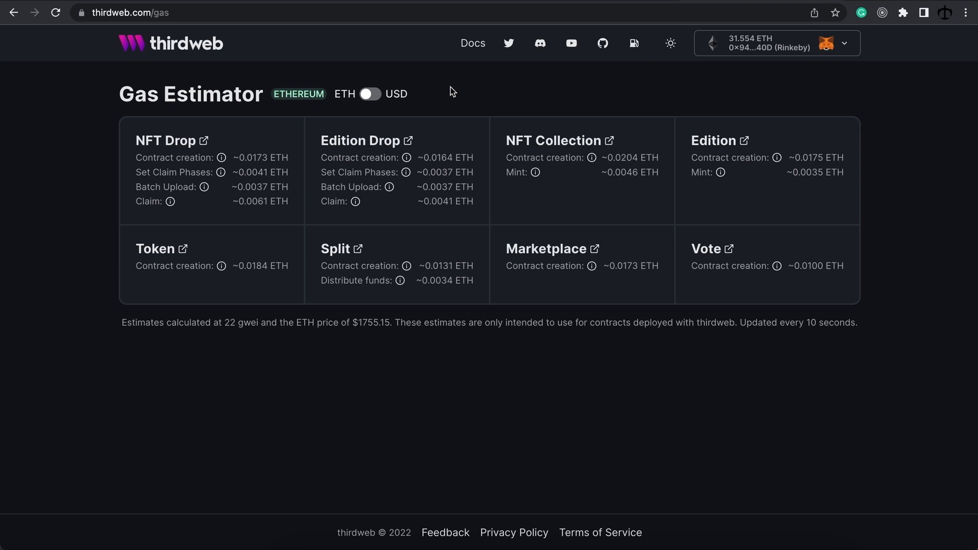
{"action": "left_click", "coordinate": [371, 95]}
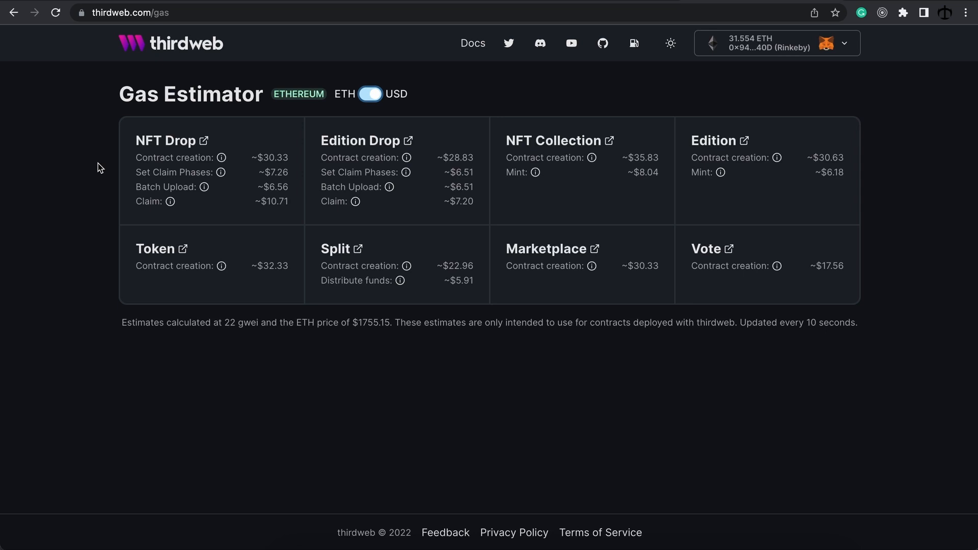
Step: Check the info icons on the USD estimates, e.g. NFT Drop creation about $30.33
{"action": "mouse_move", "coordinate": [170, 204]}
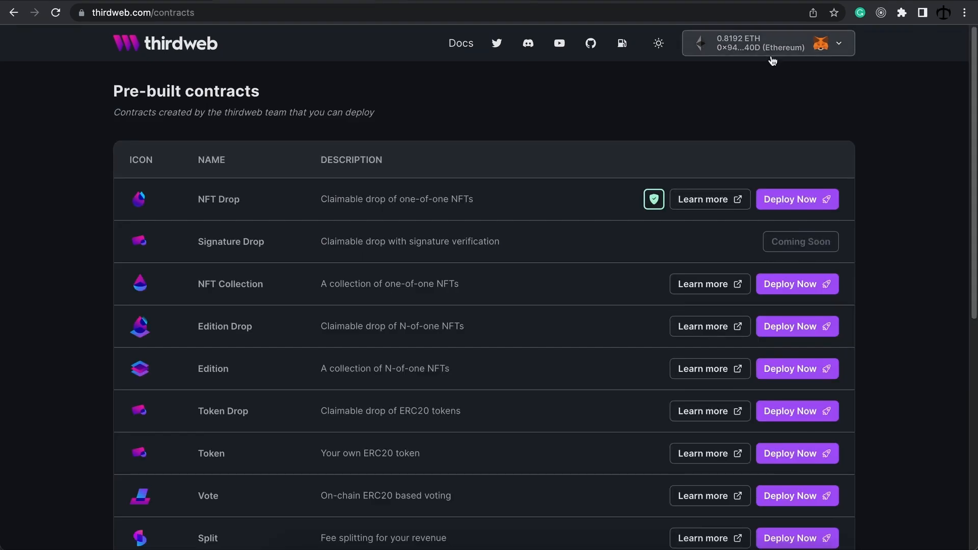
Step: Switch MetaMask to Rinkeby Test Network, showing the 31.4946 ETH balance, and begin the NFT Drop deployment
{"action": "left_click", "coordinate": [902, 12]}
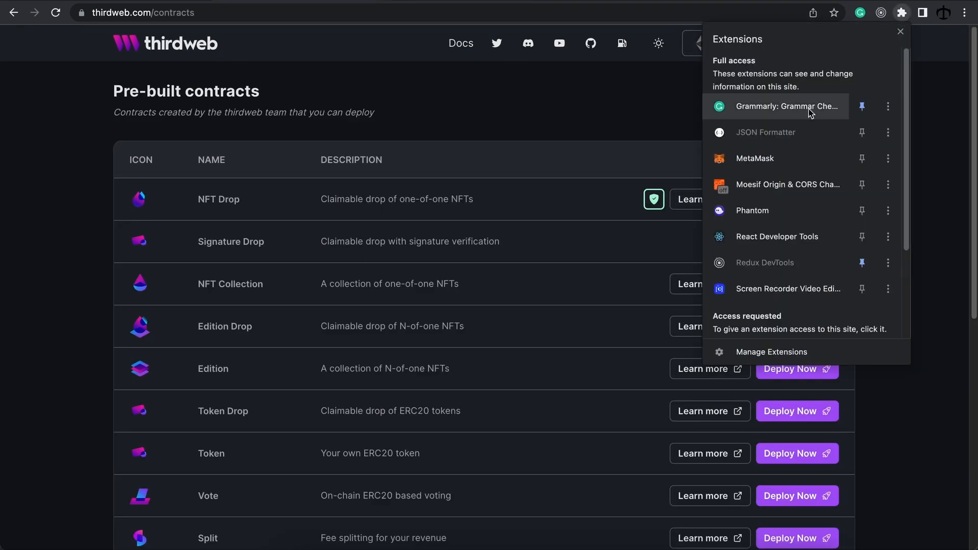
{"action": "left_click", "coordinate": [792, 155]}
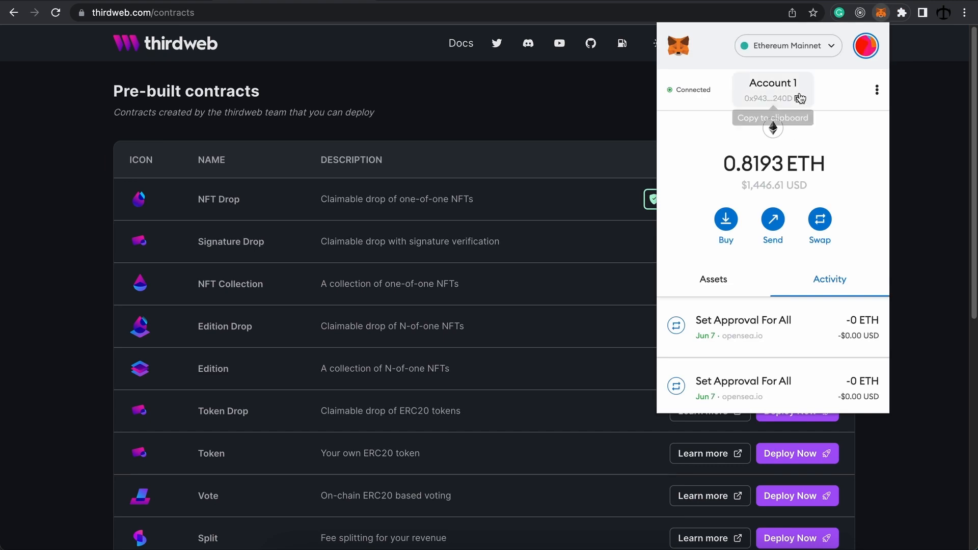
{"action": "left_click", "coordinate": [789, 46]}
{"action": "scroll", "coordinate": [755, 208], "scroll_direction": "down", "scroll_amount": 1}
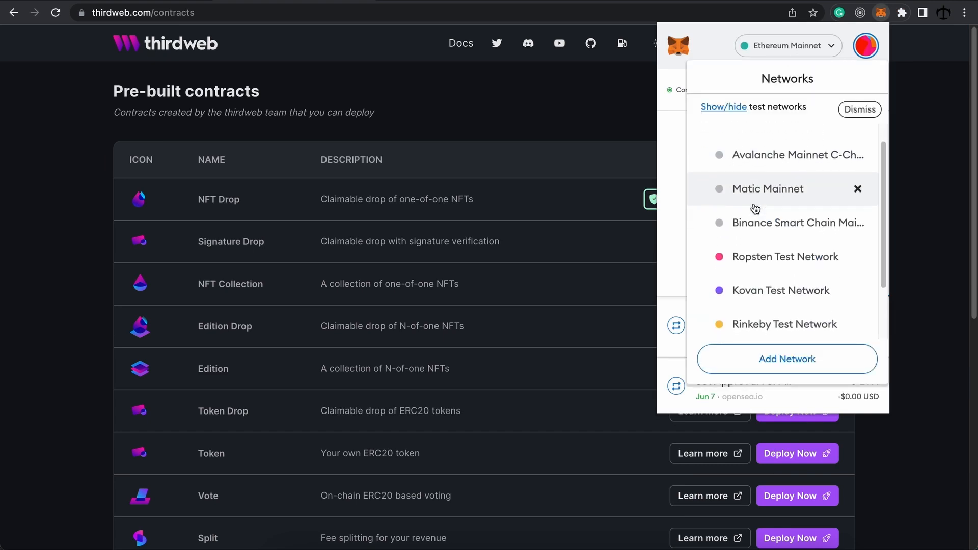
{"action": "scroll", "coordinate": [756, 208], "scroll_direction": "down", "scroll_amount": 1}
{"action": "left_click", "coordinate": [776, 255]}
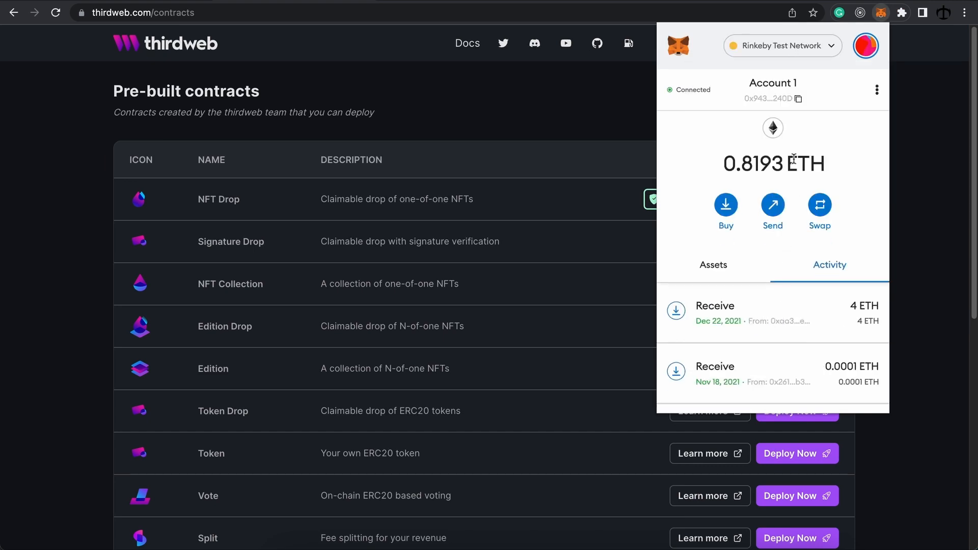
{"action": "left_click_drag", "start_coordinate": [718, 162], "coordinate": [787, 161]}
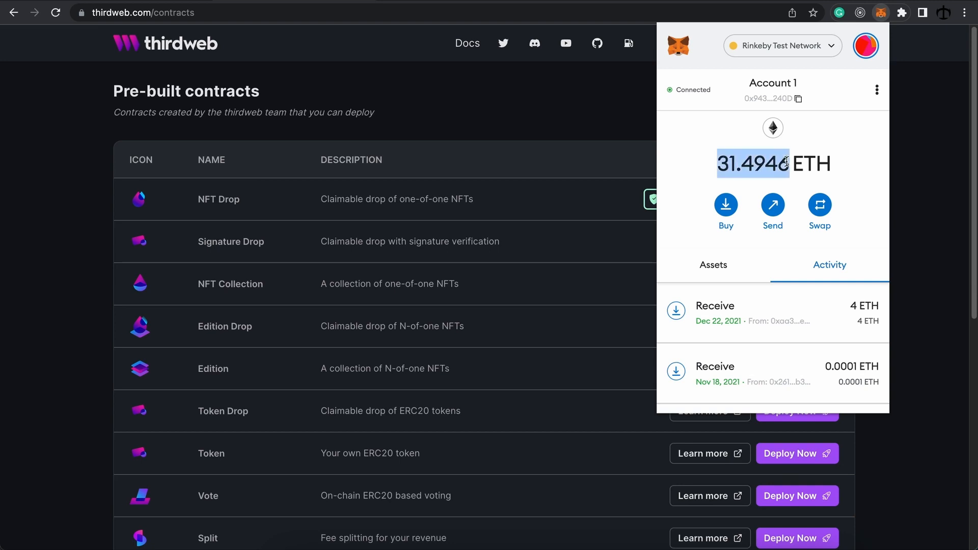
{"action": "left_click", "coordinate": [912, 160]}
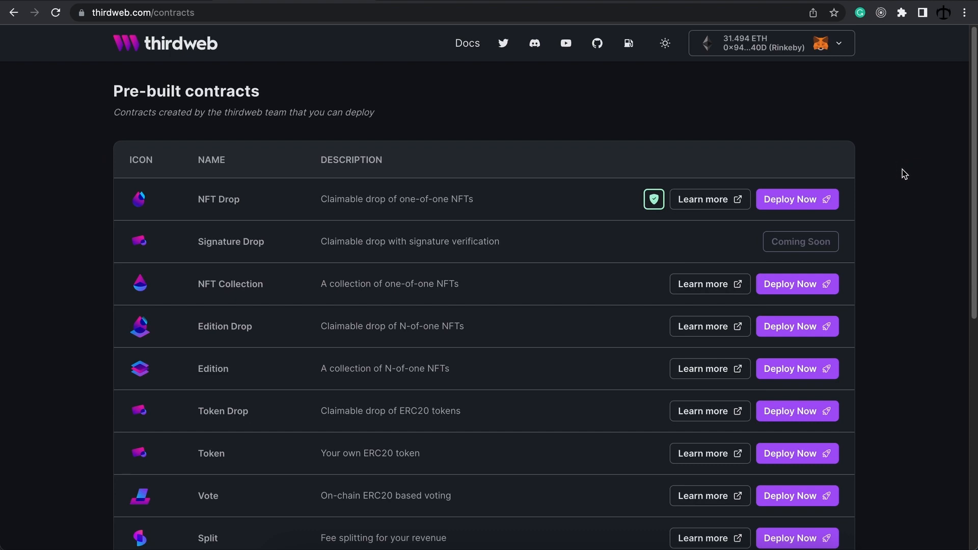
{"action": "left_click", "coordinate": [803, 204]}
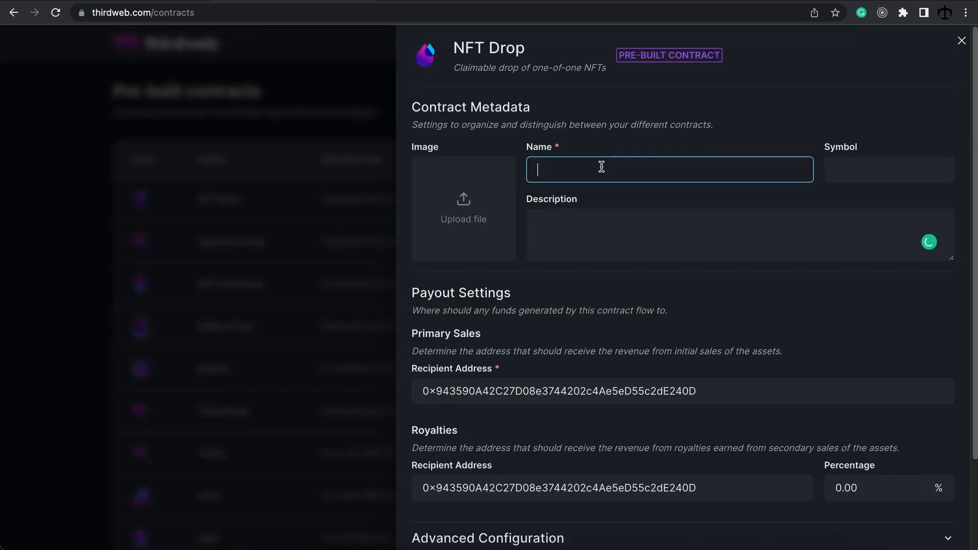
Step: Name the NFT Drop 'Abstract Art' with symbol AART
{"action": "type", "text": "Abstract Art"}
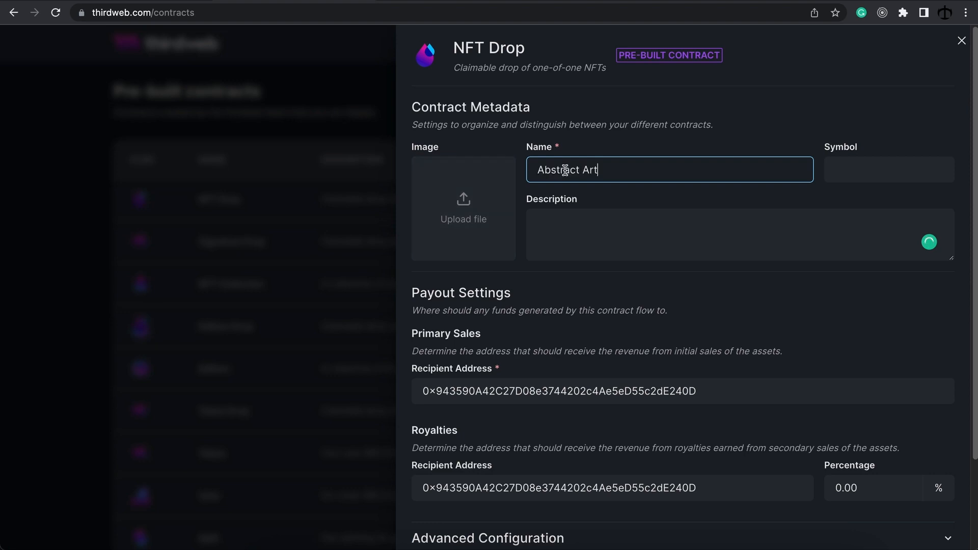
{"action": "left_click", "coordinate": [846, 171]}
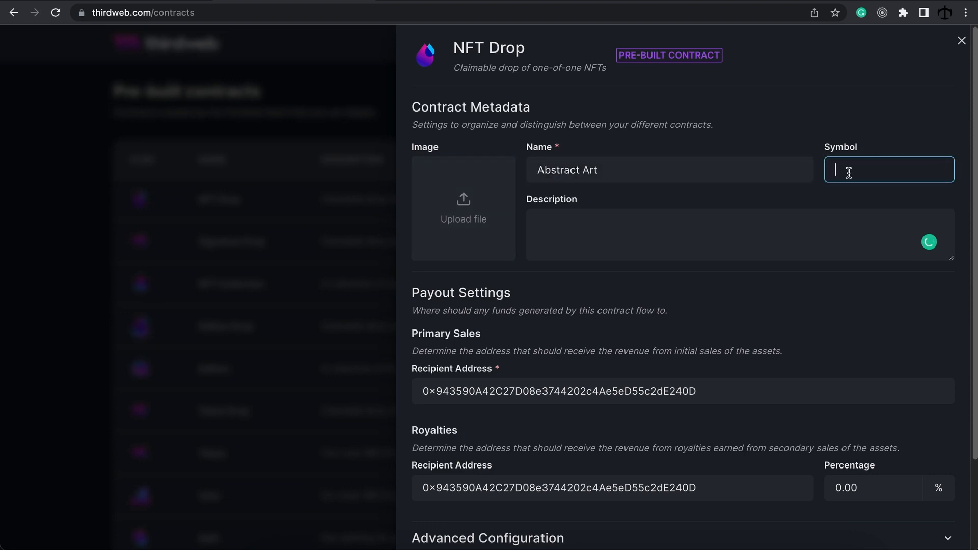
{"action": "type", "text": "AART"}
{"action": "left_click", "coordinate": [778, 170]}
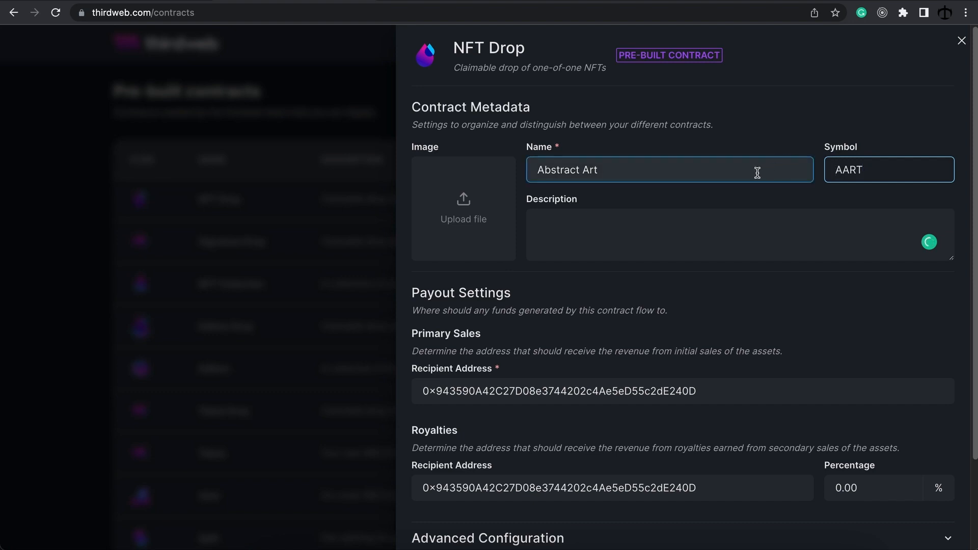
Step: Use logo.png from the Desktop as the contract image and paste a short description
{"action": "left_click", "coordinate": [466, 204]}
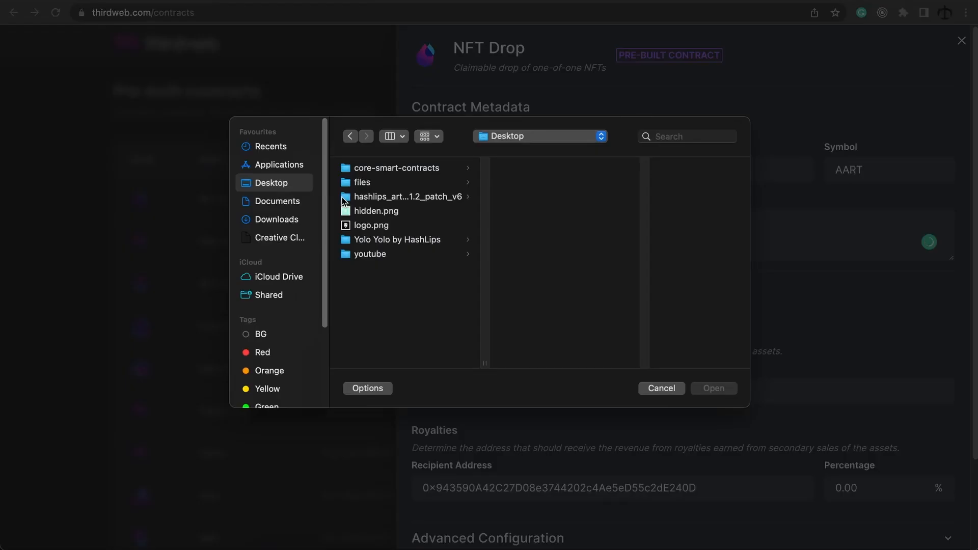
{"action": "left_click", "coordinate": [378, 226]}
{"action": "left_click", "coordinate": [714, 388]}
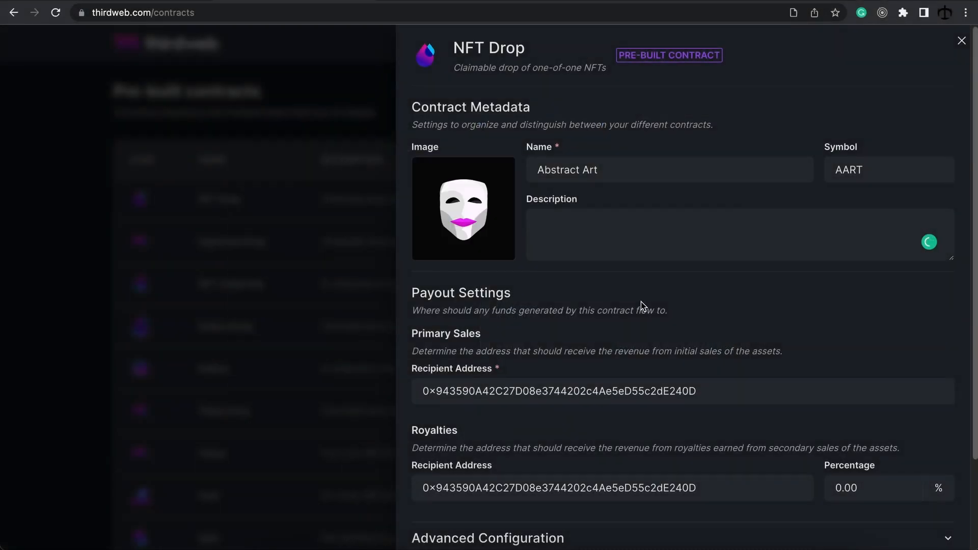
{"action": "left_click", "coordinate": [573, 235]}
{"action": "type", "text": "This is a personal small abstract art collection"}
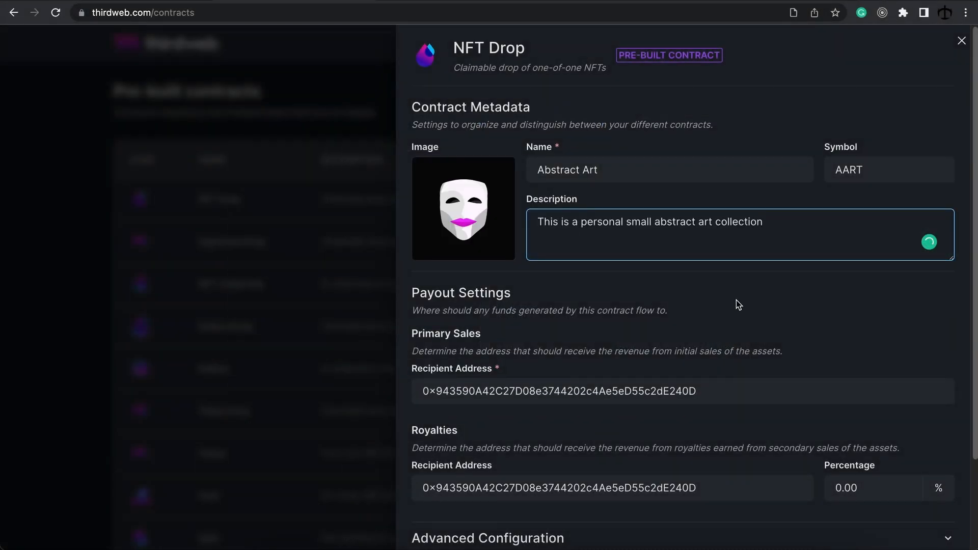
{"action": "type", "text": "."}
Step: Review the prefilled primary sales recipient address
{"action": "left_click", "coordinate": [781, 284]}
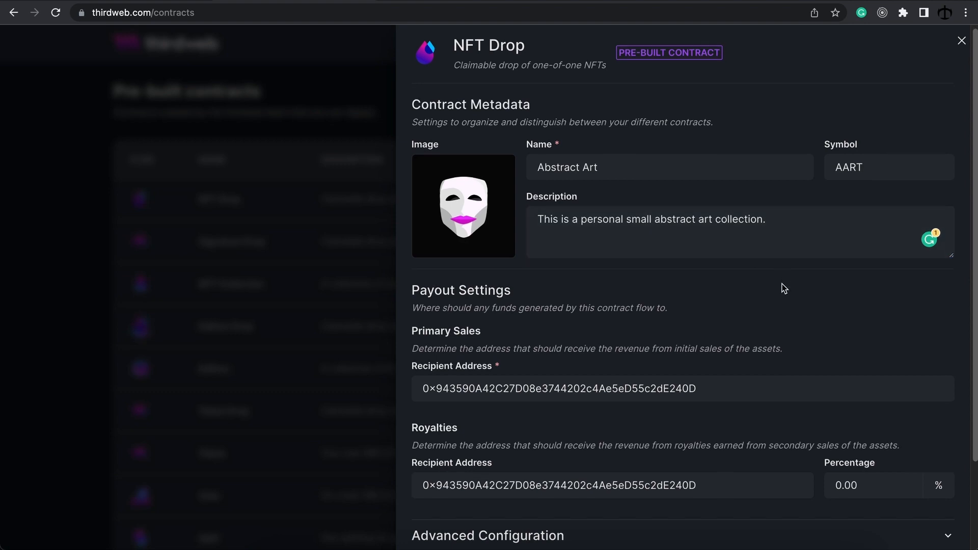
{"action": "scroll", "coordinate": [782, 283], "scroll_direction": "down", "scroll_amount": 1}
{"action": "scroll", "coordinate": [776, 282], "scroll_direction": "down", "scroll_amount": 3}
{"action": "left_click", "coordinate": [714, 297]}
{"action": "left_click", "coordinate": [505, 244]}
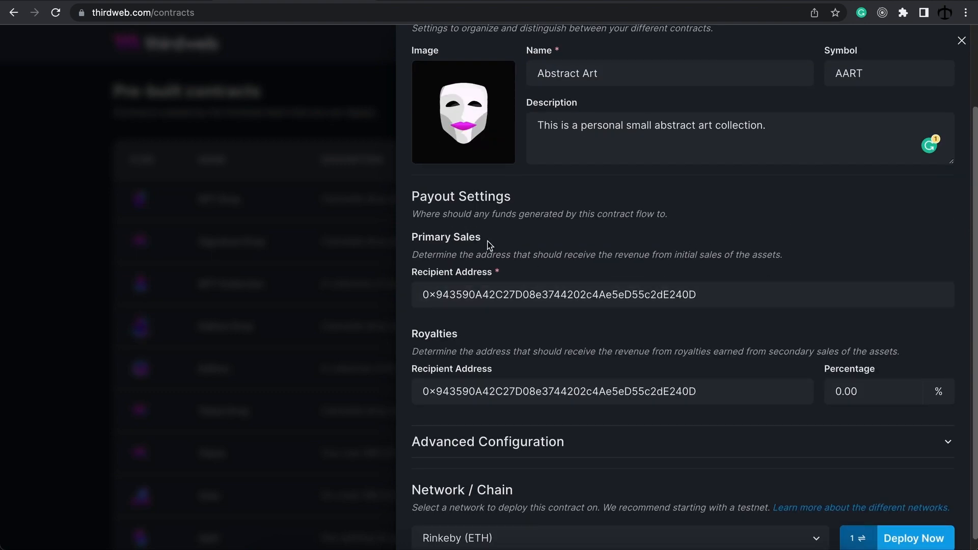
Step: Highlight the primary sales recipient address to show it is the connected wallet
{"action": "scroll", "coordinate": [747, 264], "scroll_direction": "down", "scroll_amount": 1}
{"action": "left_click", "coordinate": [713, 281]}
{"action": "left_click", "coordinate": [703, 297]}
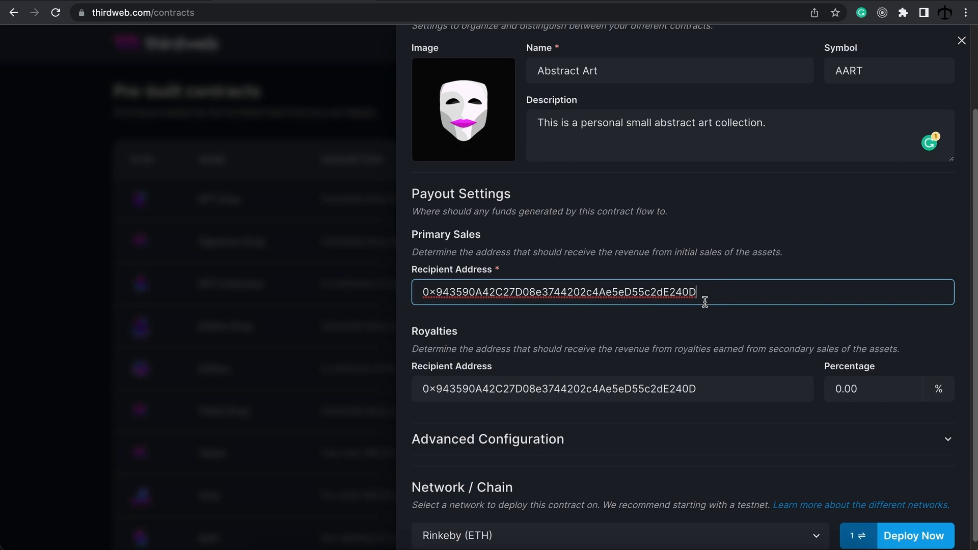
{"action": "left_click_drag", "start_coordinate": [712, 294], "coordinate": [429, 282]}
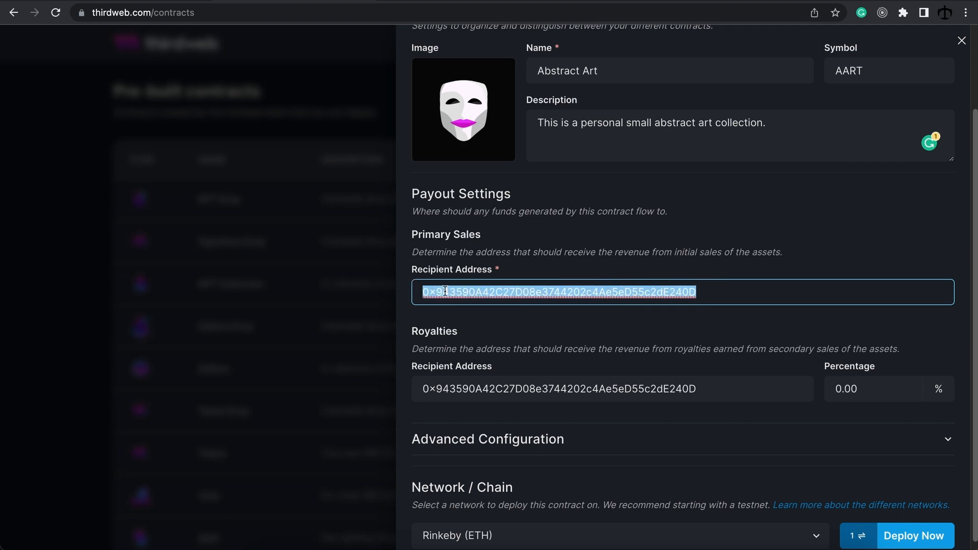
{"action": "left_click", "coordinate": [740, 291]}
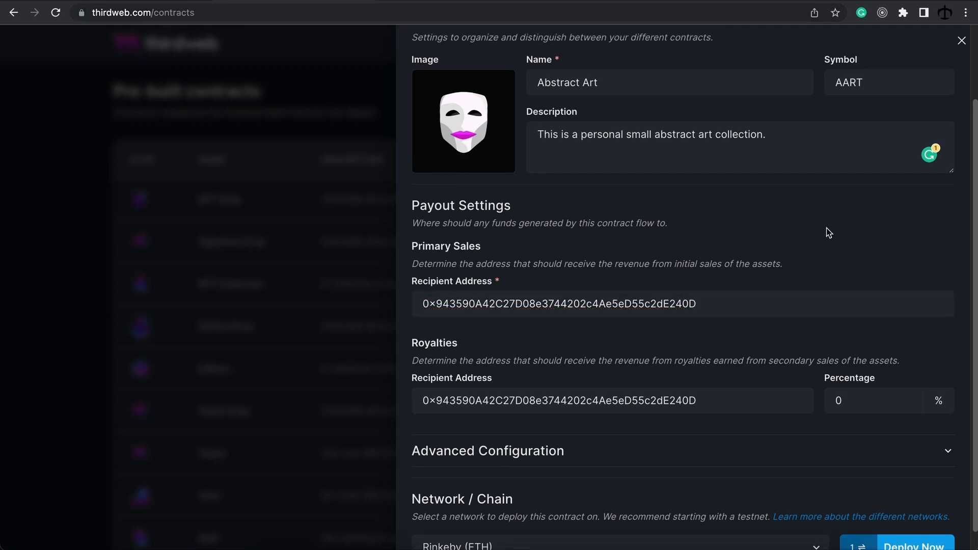
{"action": "scroll", "coordinate": [714, 332], "scroll_direction": "down", "scroll_amount": 1}
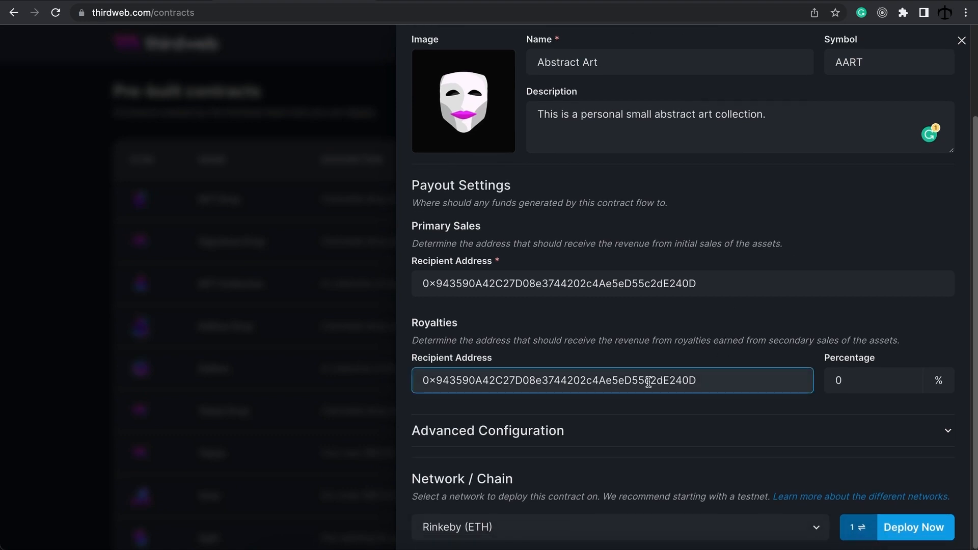
Step: Change the royalty percentage from 0 to 5
{"action": "left_click", "coordinate": [722, 383]}
{"action": "left_click", "coordinate": [875, 379]}
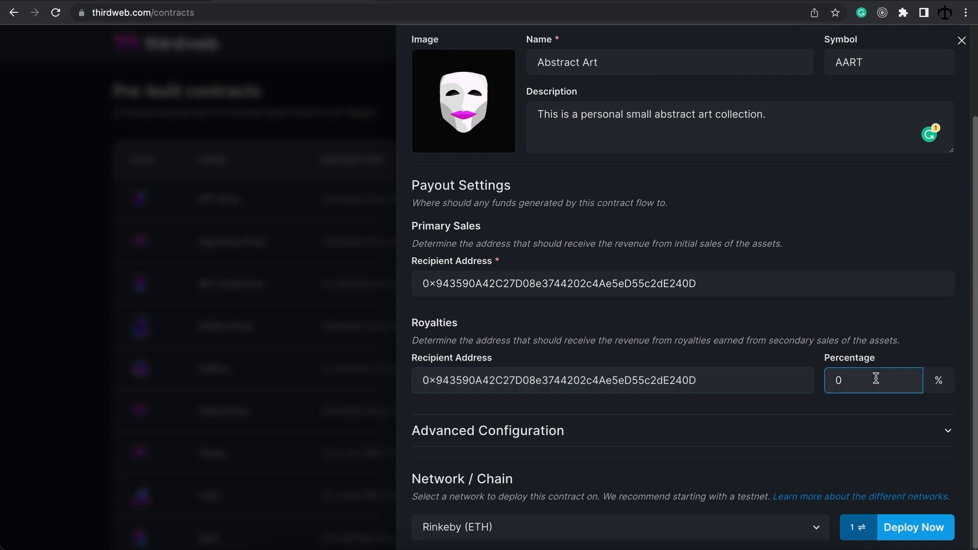
{"action": "key", "text": "BackSpace"}
{"action": "type", "text": "5"}
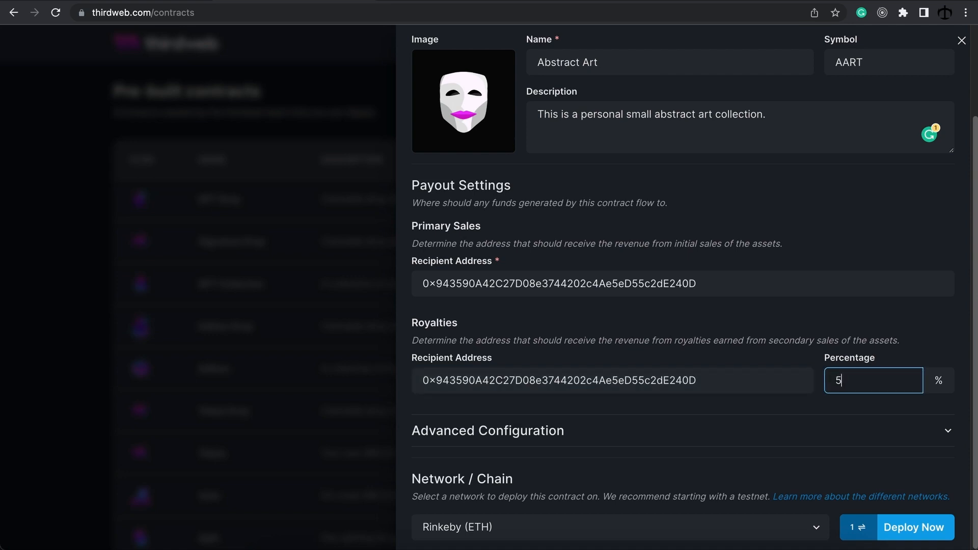
{"action": "left_click", "coordinate": [776, 380]}
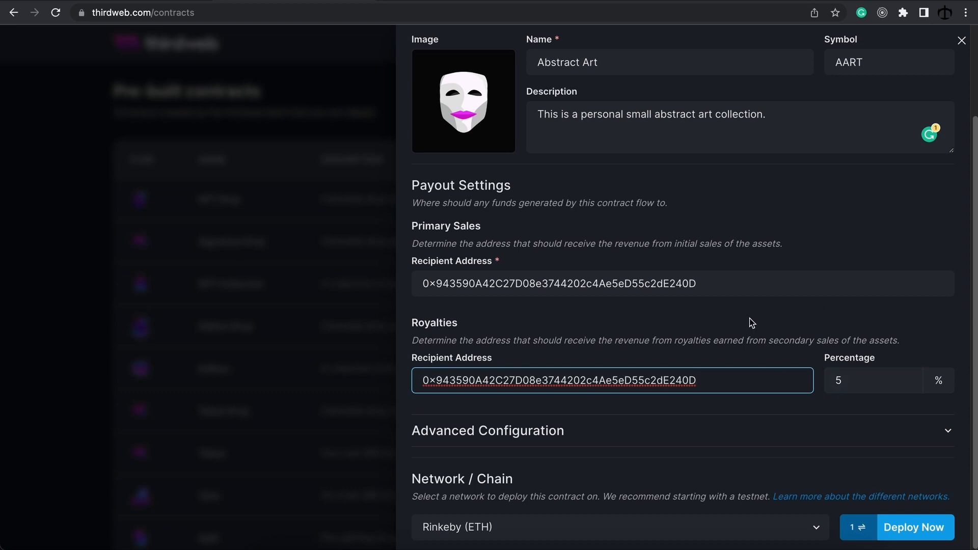
{"action": "left_click", "coordinate": [846, 377]}
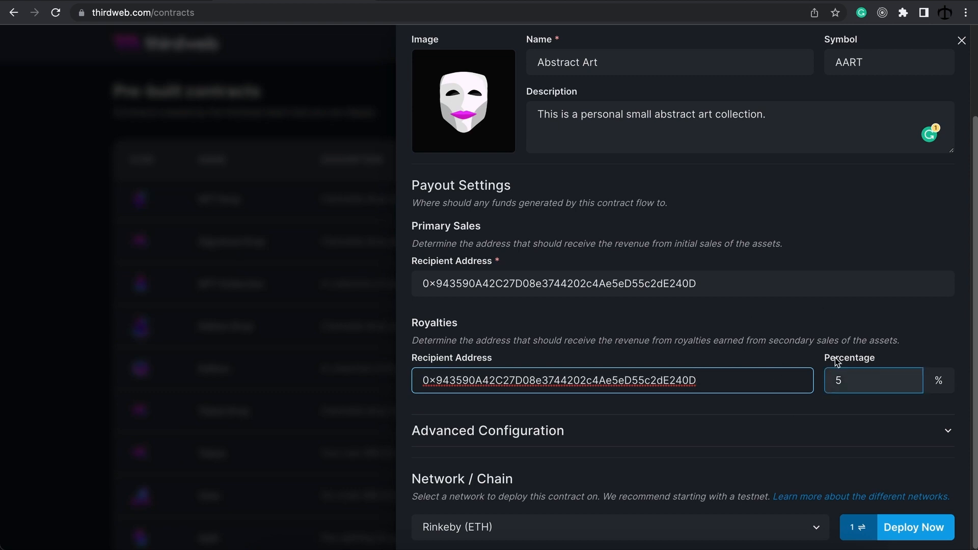
{"action": "left_click", "coordinate": [862, 378]}
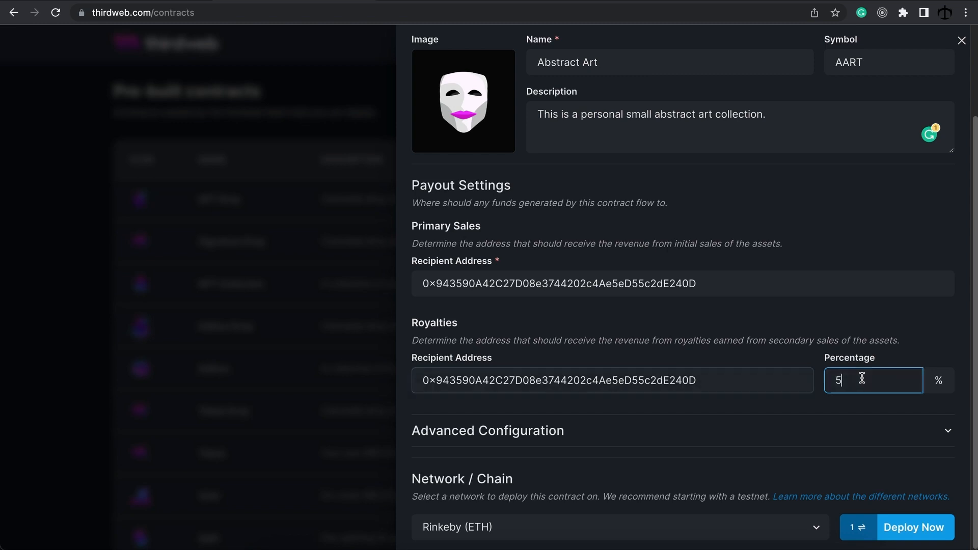
{"action": "key", "text": "BackSpace"}
{"action": "type", "text": "100"}
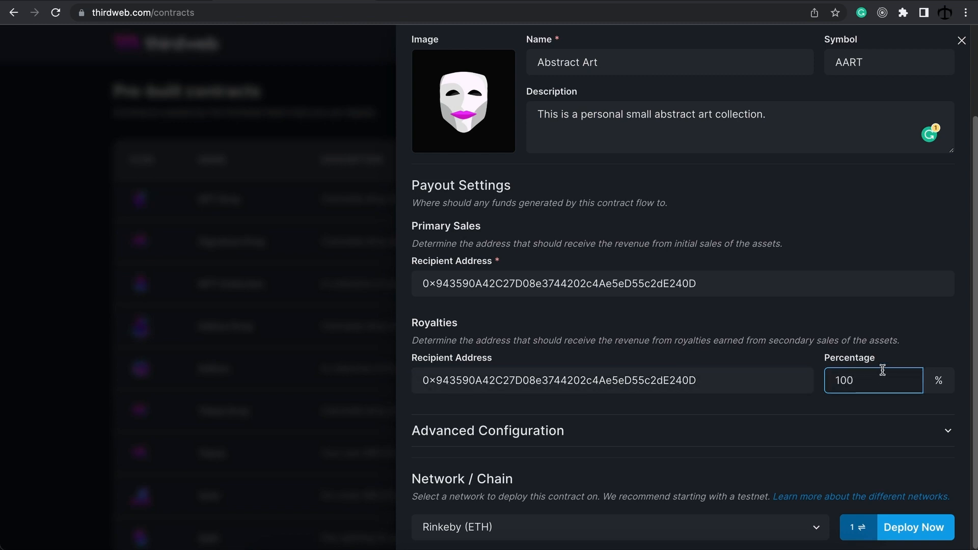
{"action": "key", "text": "BackSpace"}
{"action": "key", "text": "BackSpace"}
{"action": "key", "text": "BackSpace"}
{"action": "type", "text": "5"}
Step: Highlight the royalties recipient address to show it matches the connected wallet
{"action": "left_click", "coordinate": [788, 378]}
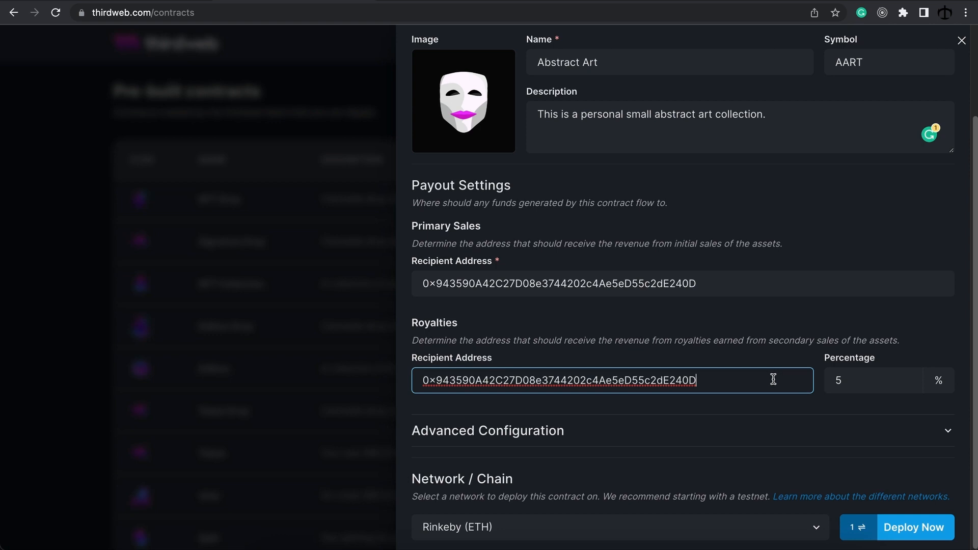
{"action": "left_click_drag", "start_coordinate": [719, 378], "coordinate": [420, 378]}
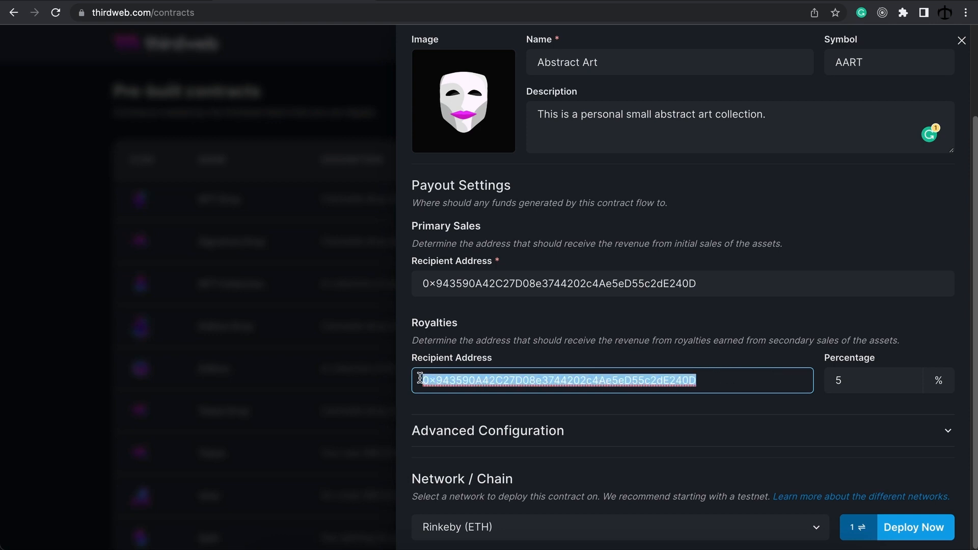
{"action": "left_click", "coordinate": [714, 380]}
{"action": "left_click_drag", "start_coordinate": [710, 382], "coordinate": [415, 380]}
{"action": "left_click", "coordinate": [716, 377]}
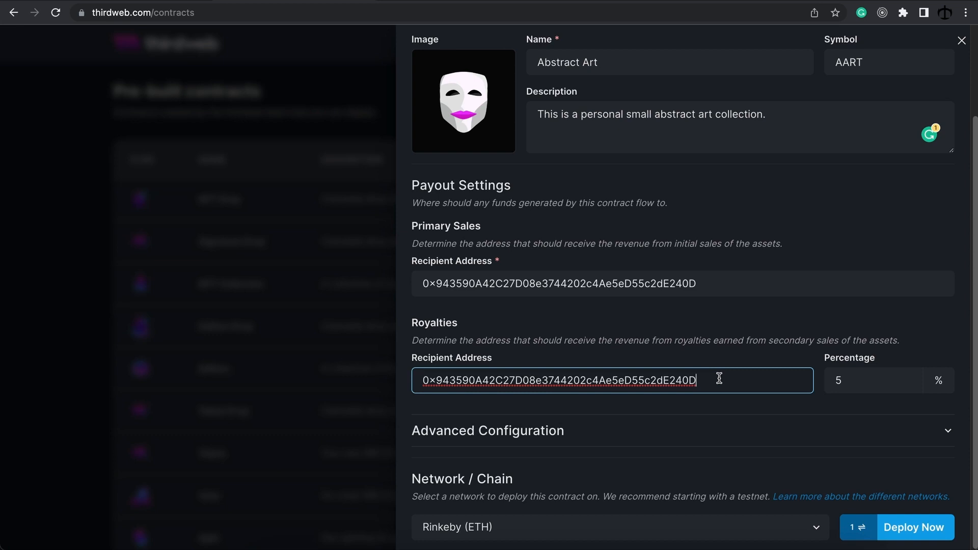
{"action": "left_click", "coordinate": [677, 455]}
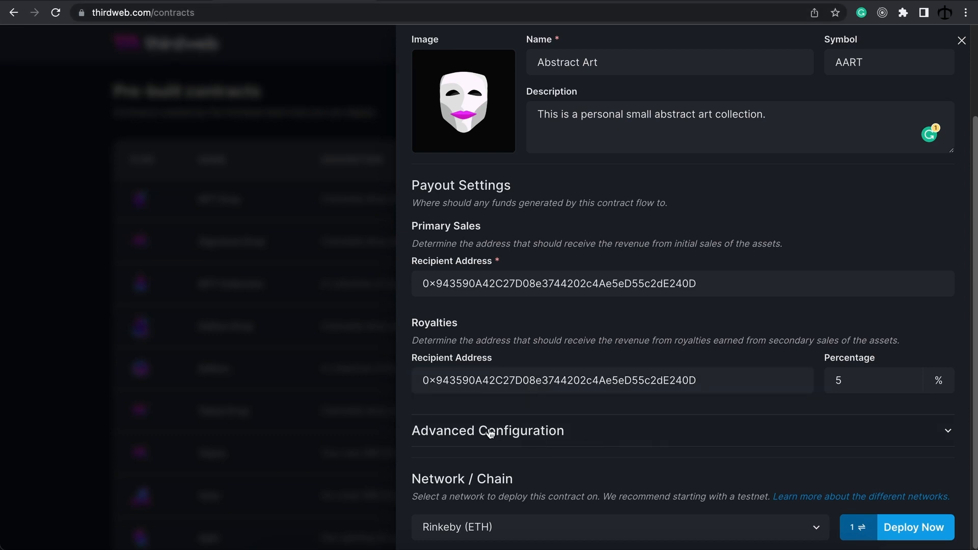
{"action": "left_click", "coordinate": [601, 439]}
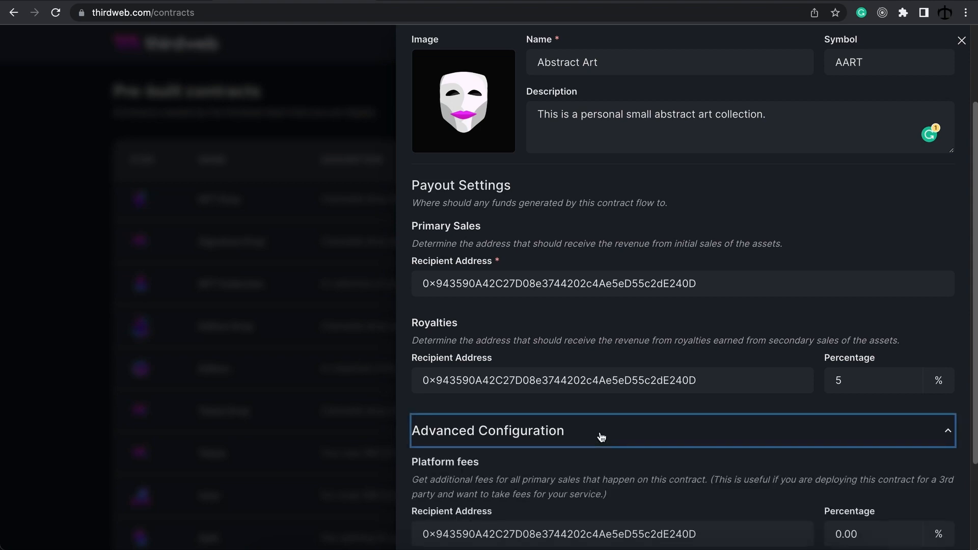
{"action": "scroll", "coordinate": [602, 438], "scroll_direction": "down", "scroll_amount": 2}
{"action": "scroll", "coordinate": [601, 435], "scroll_direction": "down", "scroll_amount": 1}
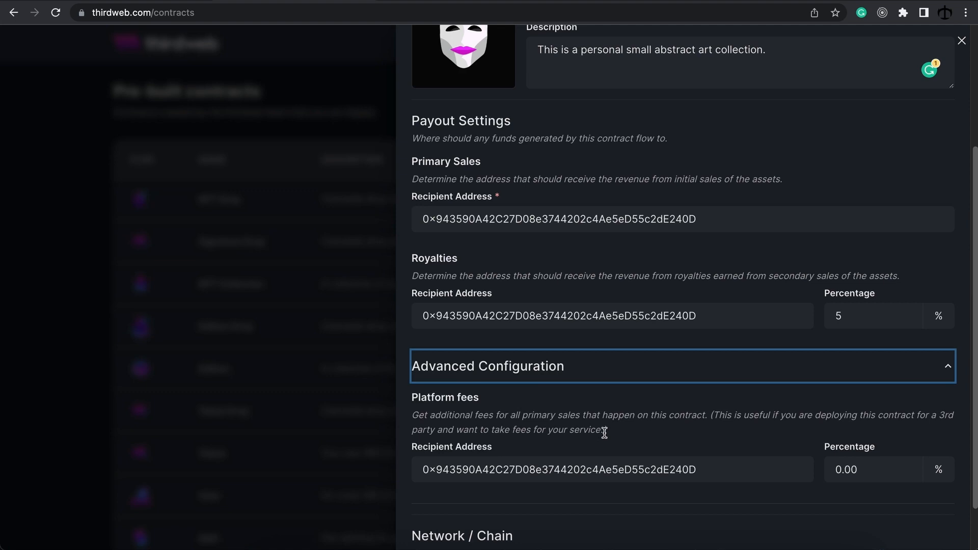
{"action": "left_click", "coordinate": [858, 462]}
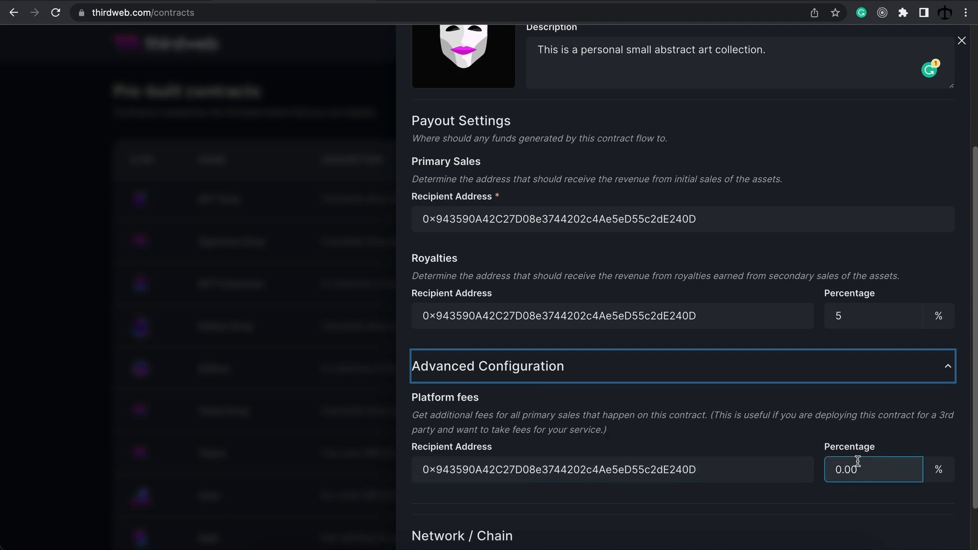
{"action": "left_click", "coordinate": [832, 455]}
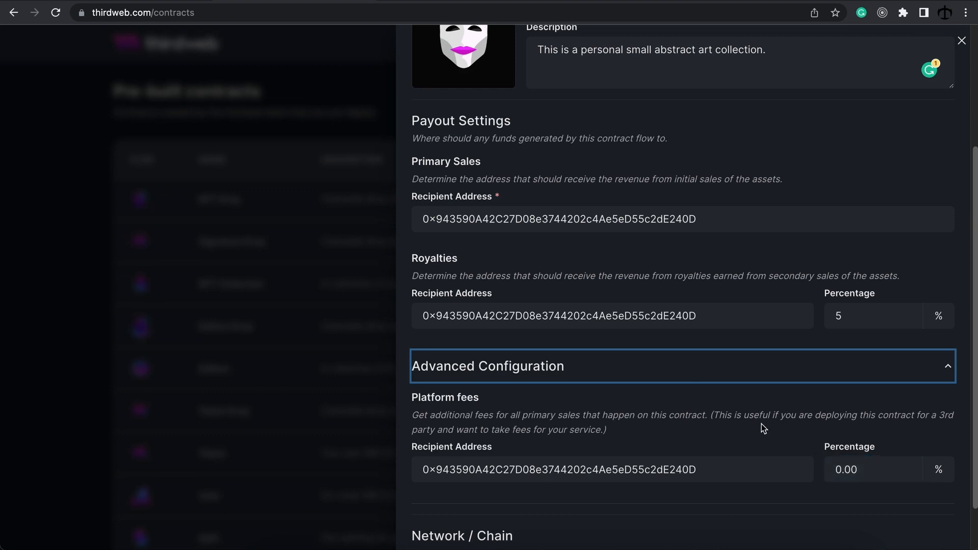
{"action": "left_click", "coordinate": [673, 367]}
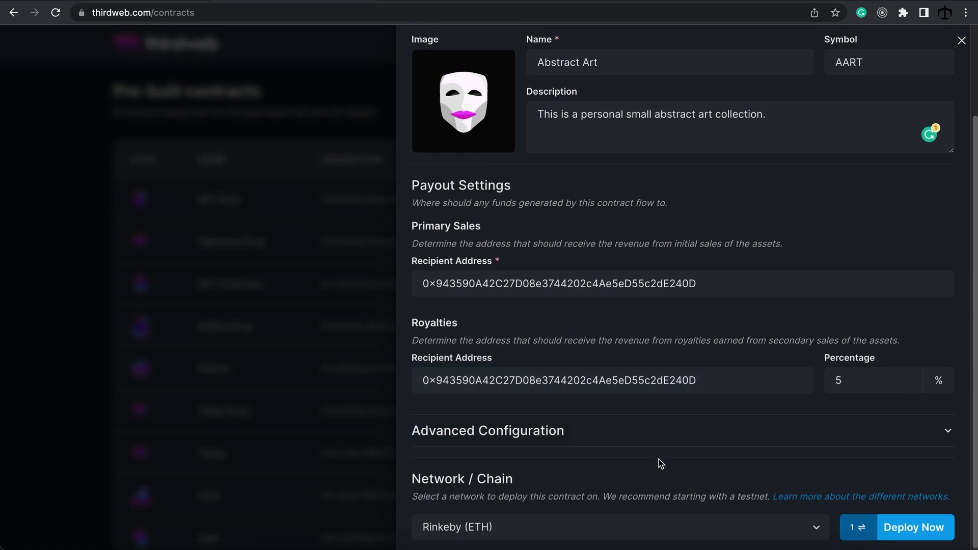
{"action": "key", "text": "Tab"}
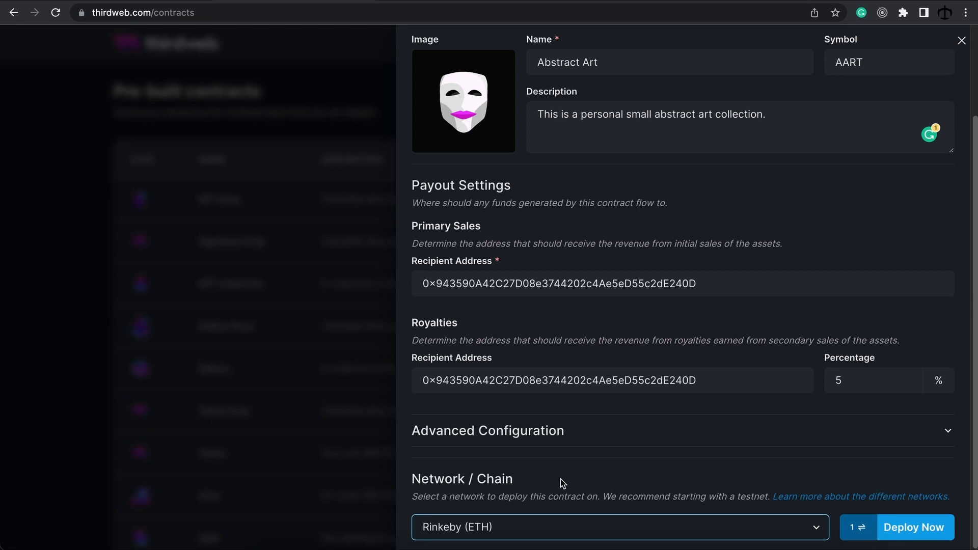
{"action": "left_click", "coordinate": [517, 534]}
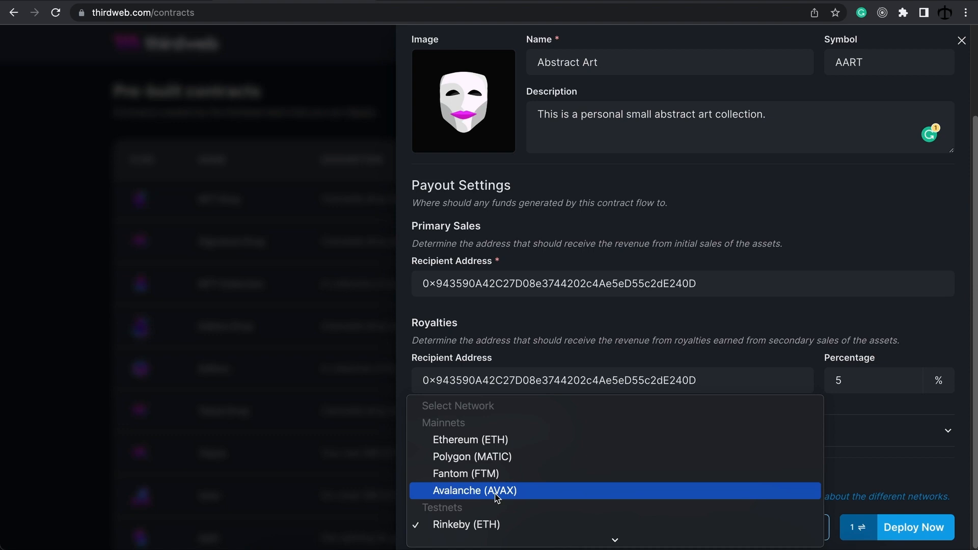
Step: Deploy Abstract Art on Rinkeby (ETH) and confirm the transaction in MetaMask
{"action": "left_click", "coordinate": [497, 523]}
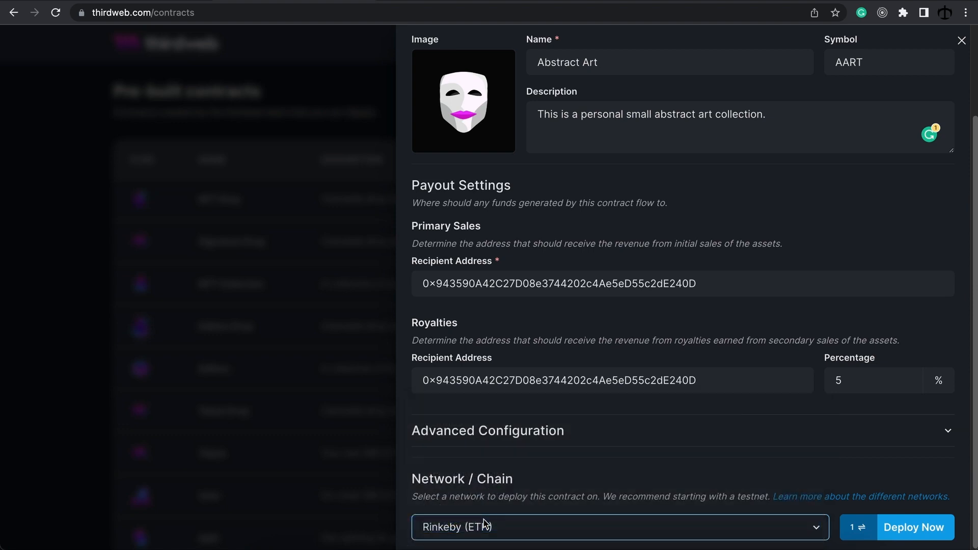
{"action": "left_click", "coordinate": [915, 530]}
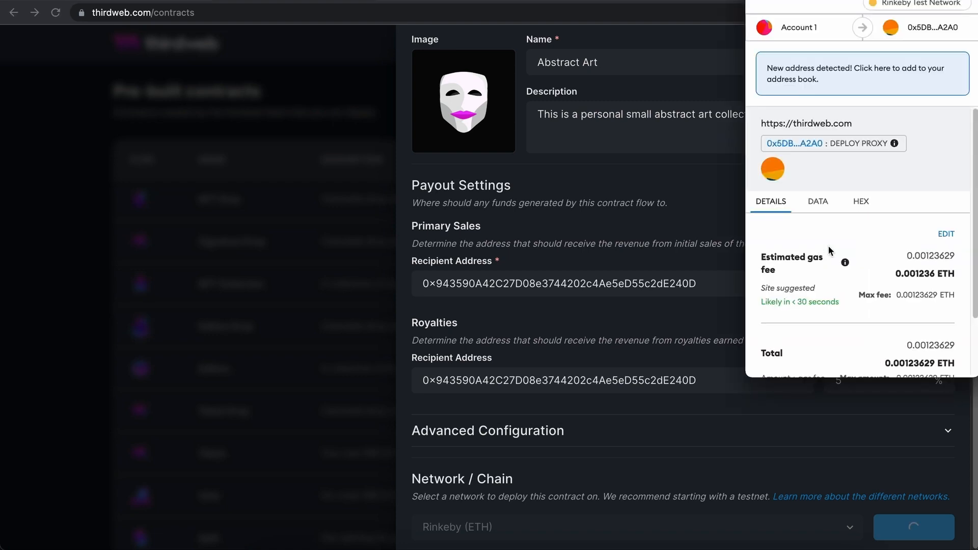
{"action": "scroll", "coordinate": [893, 232], "scroll_direction": "down", "scroll_amount": 2}
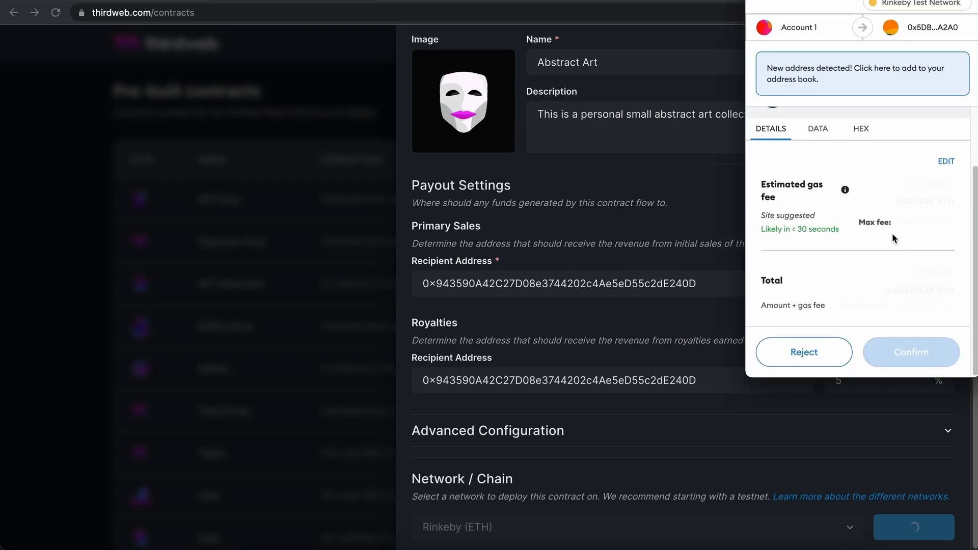
{"action": "left_click", "coordinate": [912, 352]}
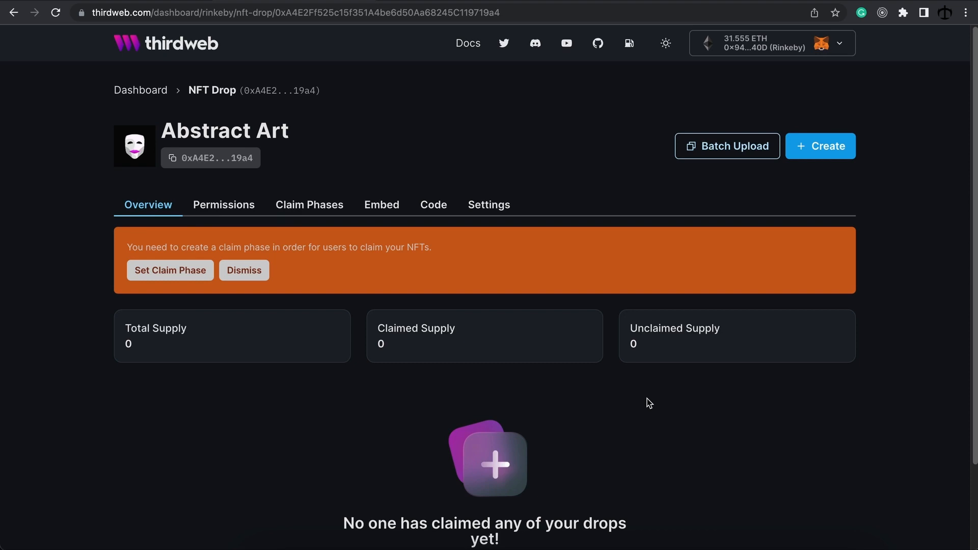
{"action": "left_click", "coordinate": [189, 162]}
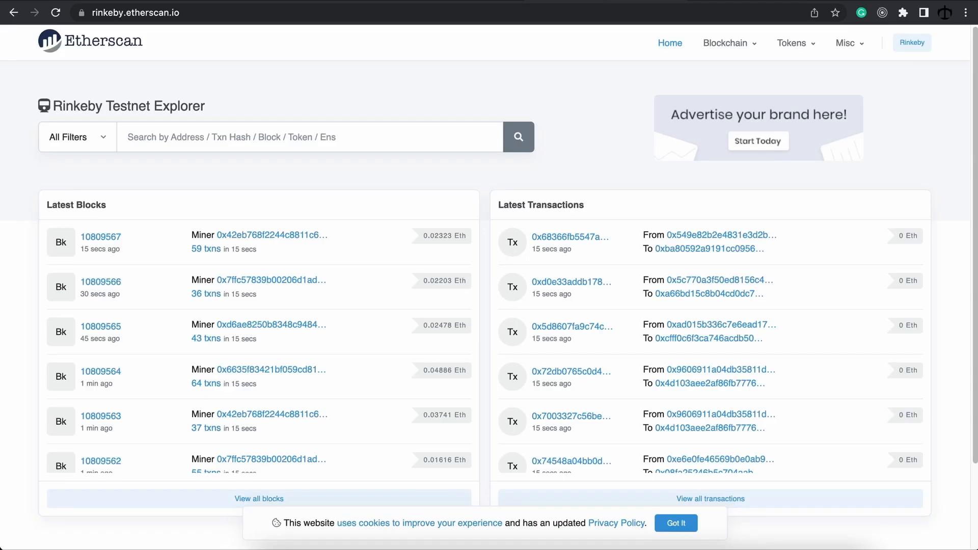
{"action": "left_click", "coordinate": [275, 137]}
{"action": "key", "text": "super+v"}
{"action": "key", "text": "Return"}
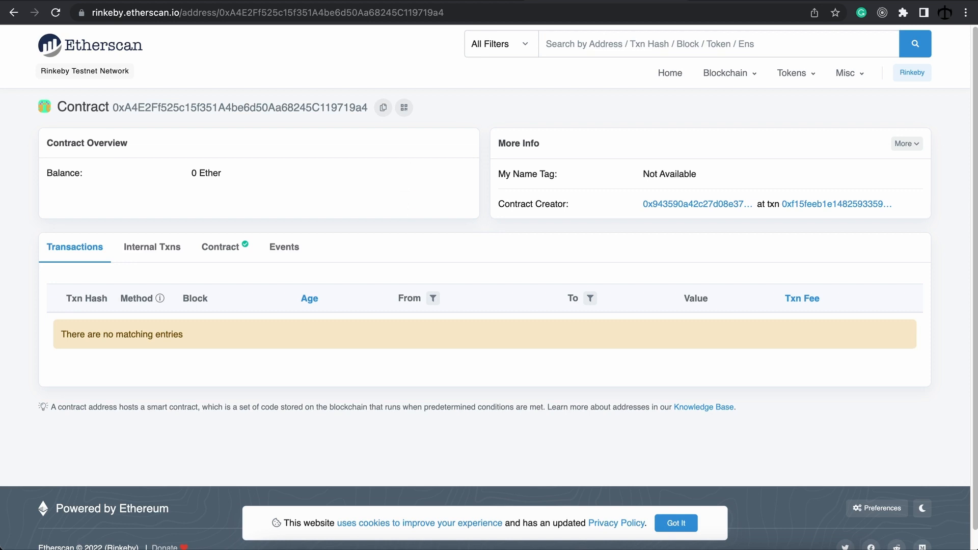
{"action": "left_click", "coordinate": [295, 1]}
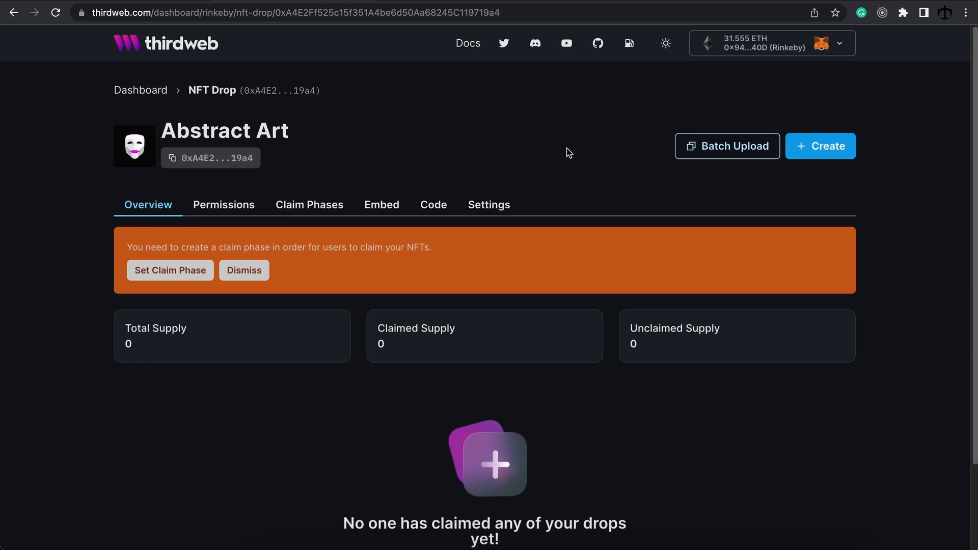
Step: Open the Batch Upload dialog, then switch to Visual Studio Code
{"action": "left_click", "coordinate": [719, 152]}
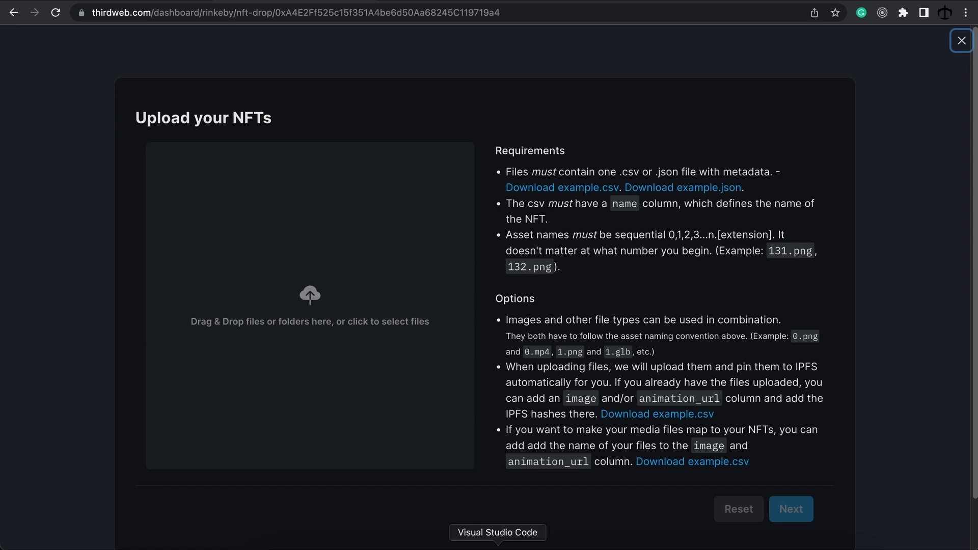
{"action": "left_click", "coordinate": [498, 548]}
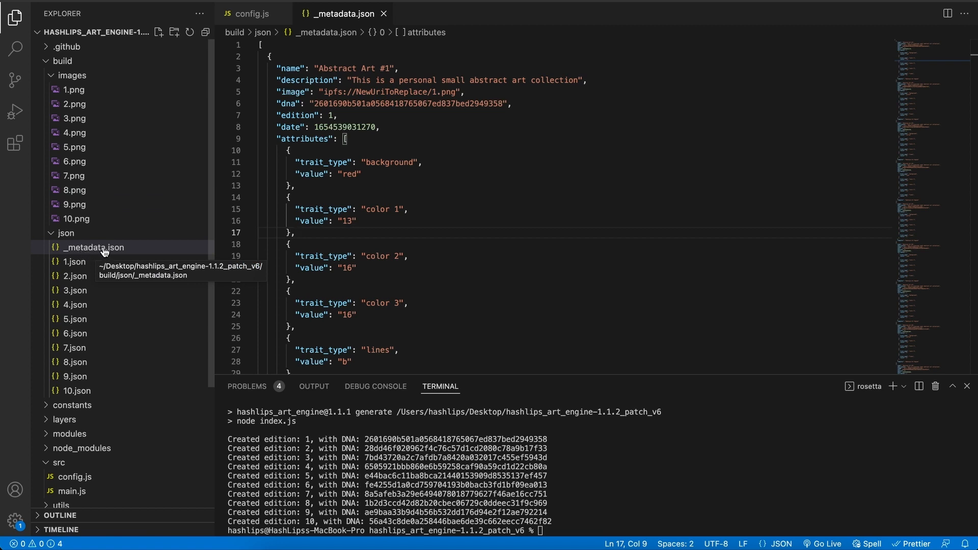
Step: Move _metadata.json from the json folder into build/images beside the ten PNG artworks
{"action": "left_click_drag", "start_coordinate": [103, 250], "coordinate": [78, 84]}
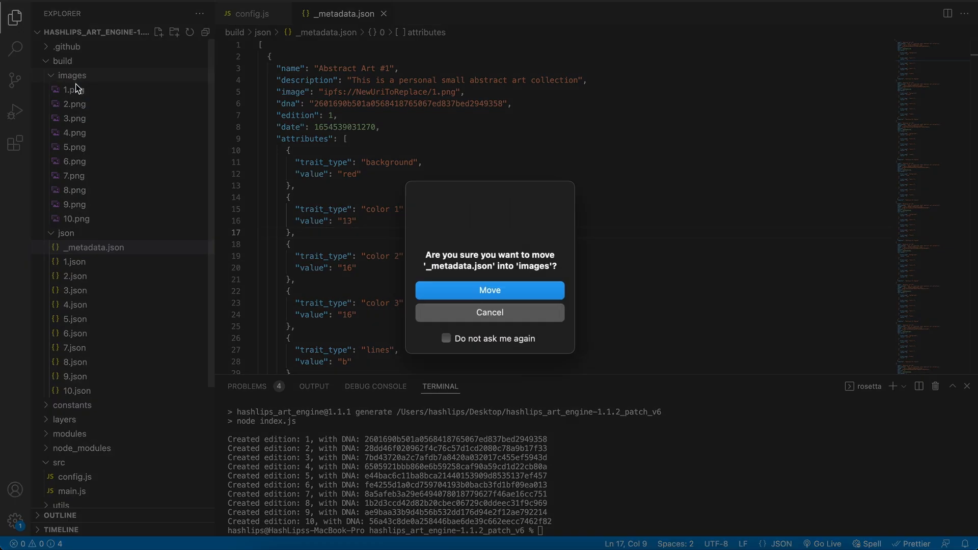
{"action": "left_click", "coordinate": [461, 291]}
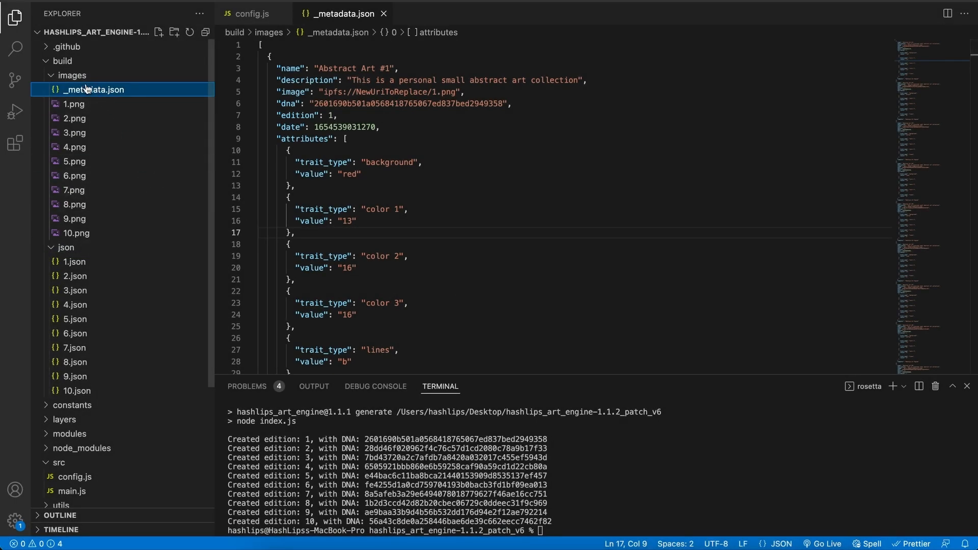
{"action": "left_click", "coordinate": [53, 247]}
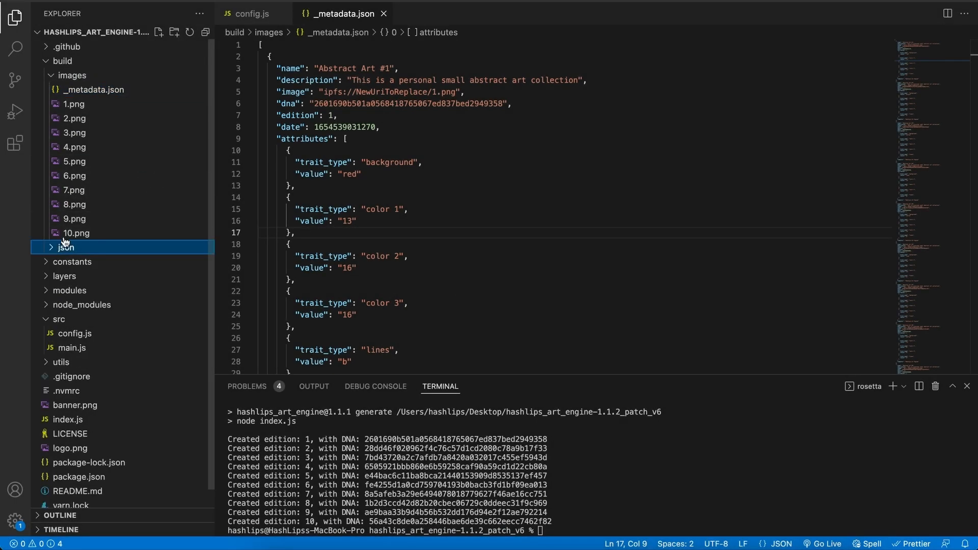
{"action": "left_click", "coordinate": [71, 78]}
{"action": "left_click", "coordinate": [84, 78]}
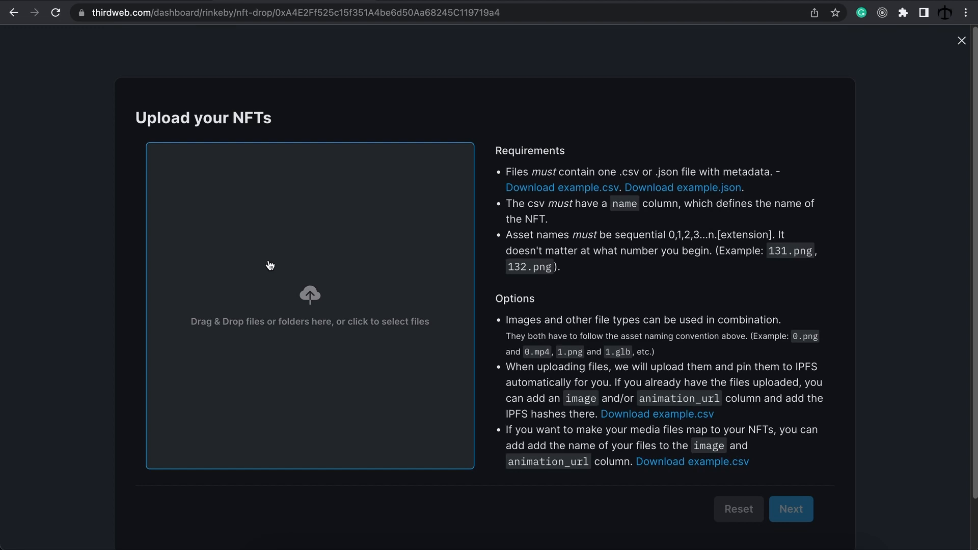
Step: Load all ten images and _metadata.json from hashlips project > build > images into the NFT upload
{"action": "left_click", "coordinate": [270, 265]}
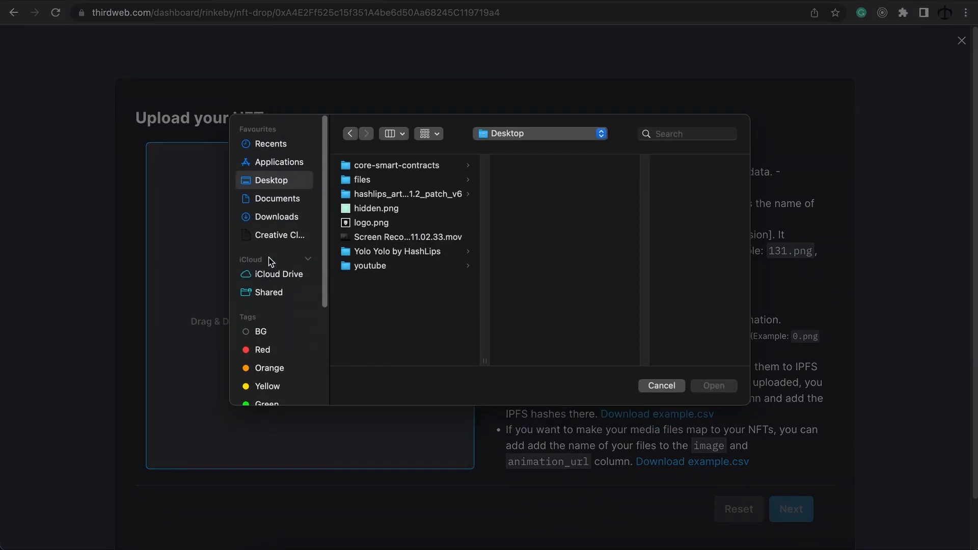
{"action": "left_click", "coordinate": [413, 199]}
{"action": "left_click", "coordinate": [535, 184]}
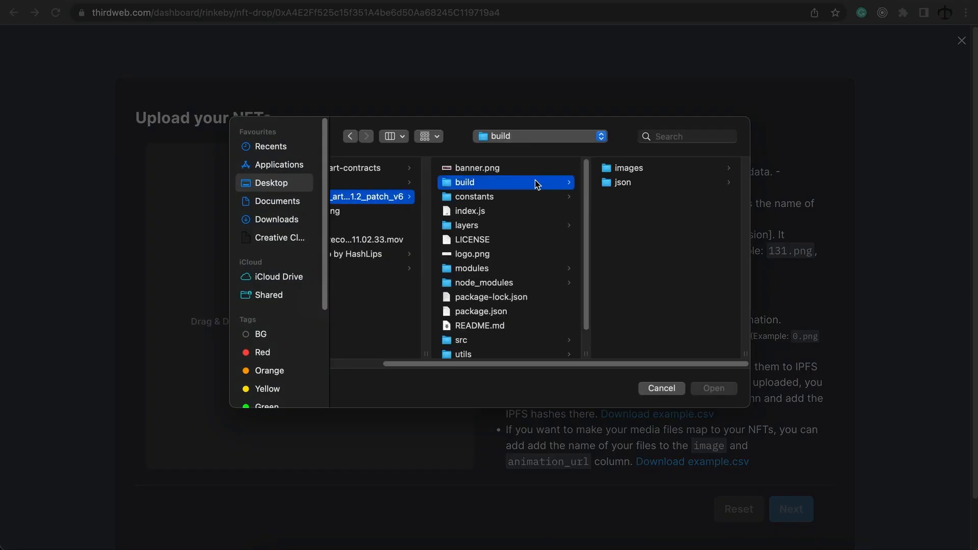
{"action": "left_click", "coordinate": [634, 169]}
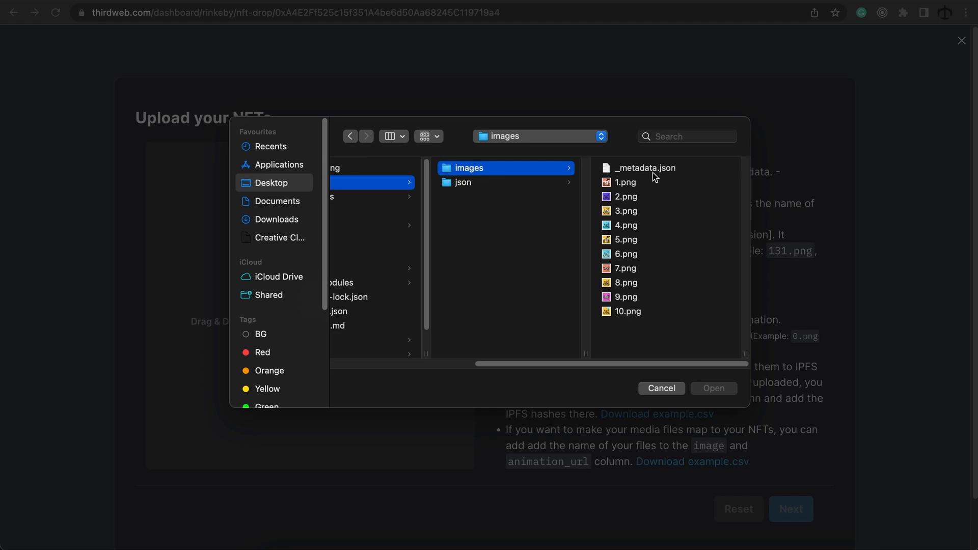
{"action": "left_click_drag", "start_coordinate": [645, 333], "coordinate": [607, 167]}
{"action": "left_click", "coordinate": [714, 389]}
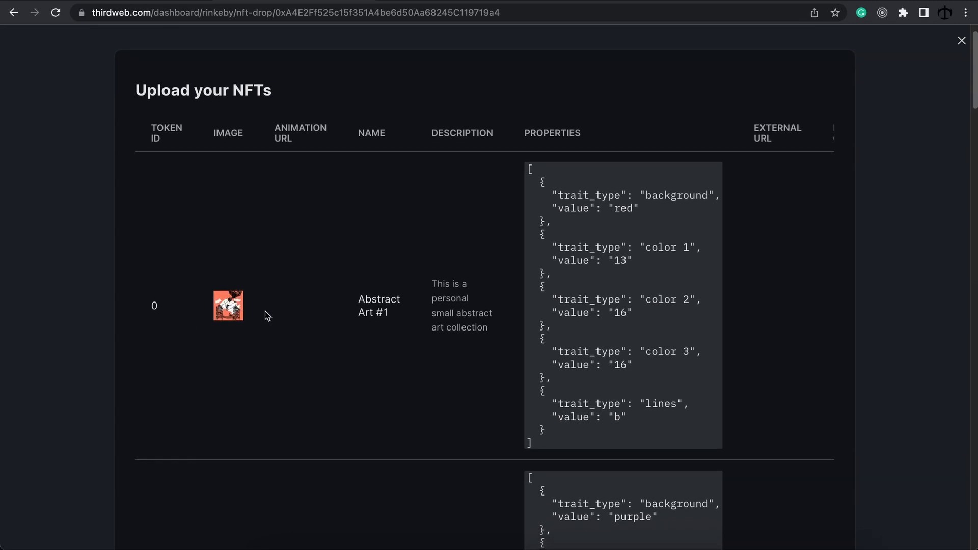
Step: Inspect the first NFT's properties, including its red background trait value
{"action": "left_click_drag", "start_coordinate": [544, 447], "coordinate": [530, 167]}
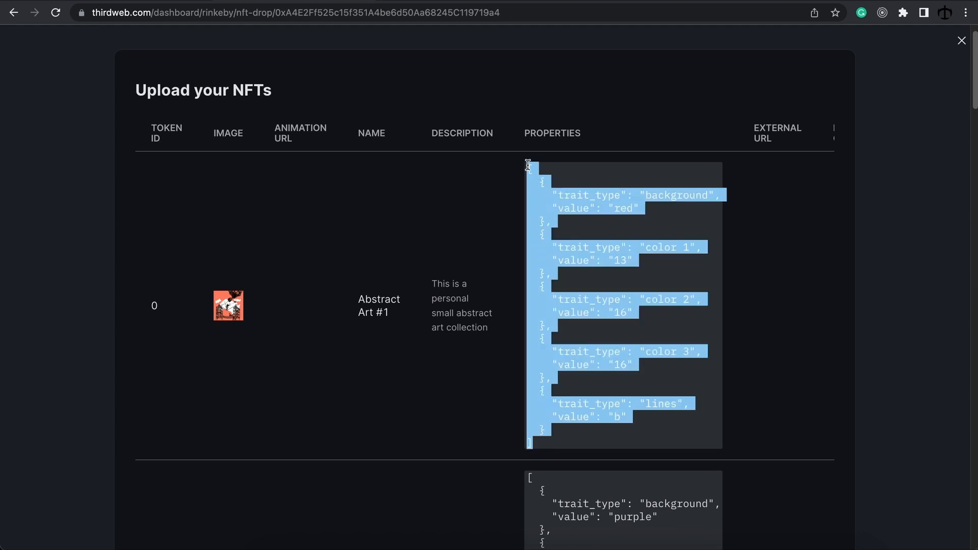
{"action": "left_click", "coordinate": [305, 270]}
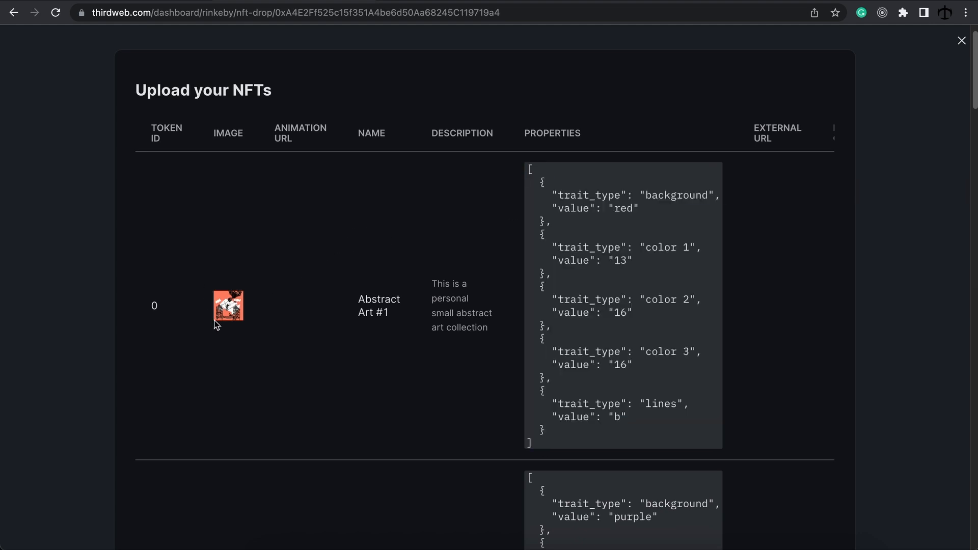
{"action": "double_click", "coordinate": [629, 210]}
{"action": "scroll", "coordinate": [512, 243], "scroll_direction": "down", "scroll_amount": 6}
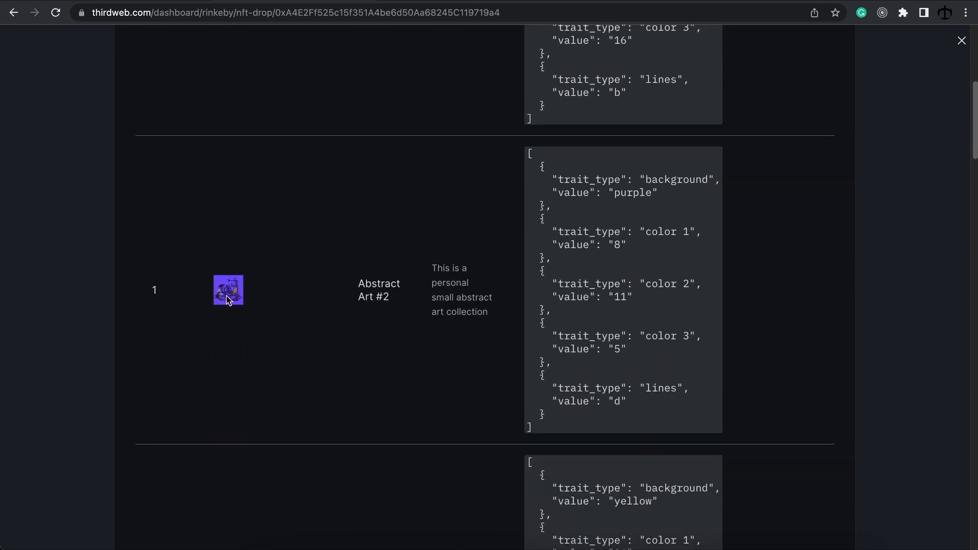
{"action": "scroll", "coordinate": [625, 212], "scroll_direction": "down", "scroll_amount": 4}
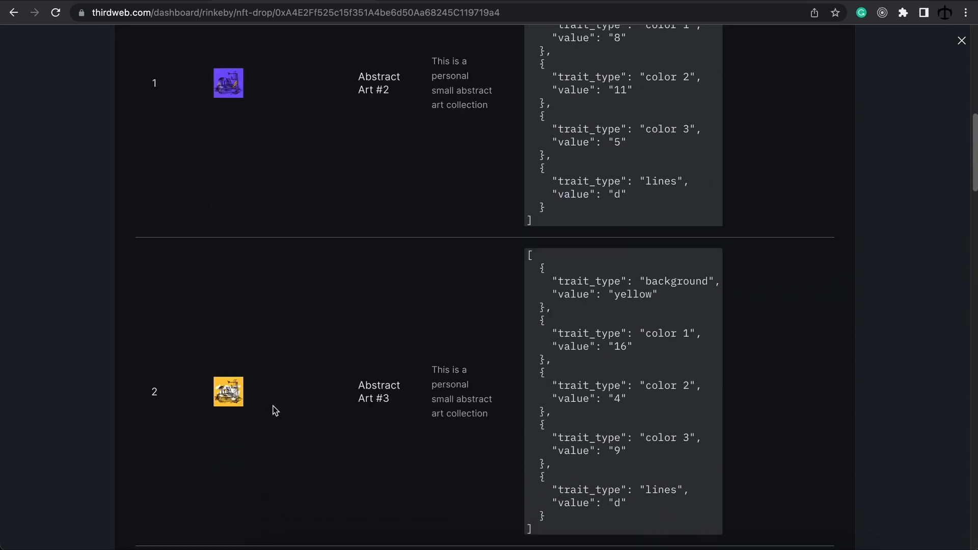
{"action": "scroll", "coordinate": [265, 397], "scroll_direction": "down", "scroll_amount": 1}
{"action": "left_click_drag", "start_coordinate": [609, 264], "coordinate": [645, 264]}
{"action": "left_click", "coordinate": [676, 272]}
Step: Review the remaining Abstract Art rows from token ID 0 downward and proceed to the reveal step
{"action": "scroll", "coordinate": [673, 273], "scroll_direction": "up", "scroll_amount": 12}
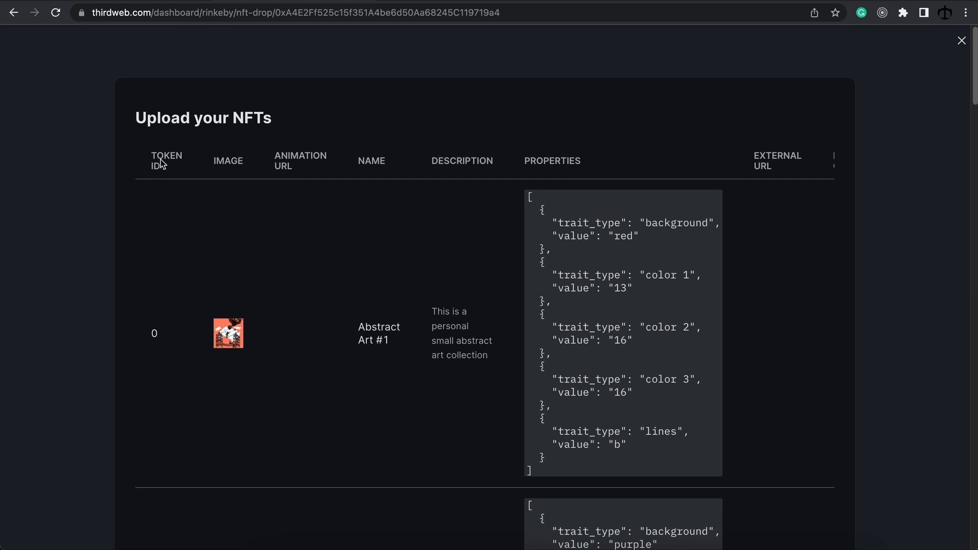
{"action": "left_click_drag", "start_coordinate": [147, 331], "coordinate": [166, 340]}
{"action": "scroll", "coordinate": [188, 294], "scroll_direction": "down", "scroll_amount": 2}
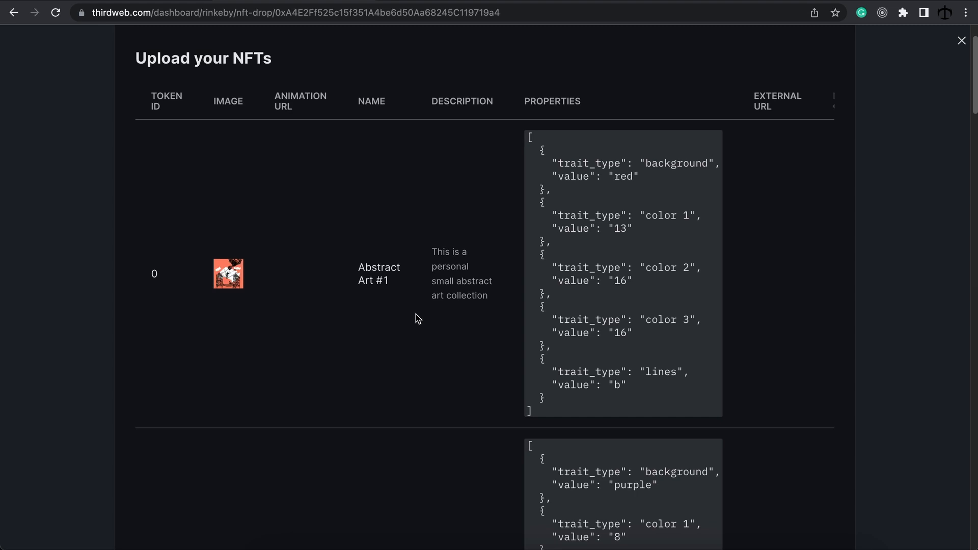
{"action": "scroll", "coordinate": [417, 318], "scroll_direction": "down", "scroll_amount": 1}
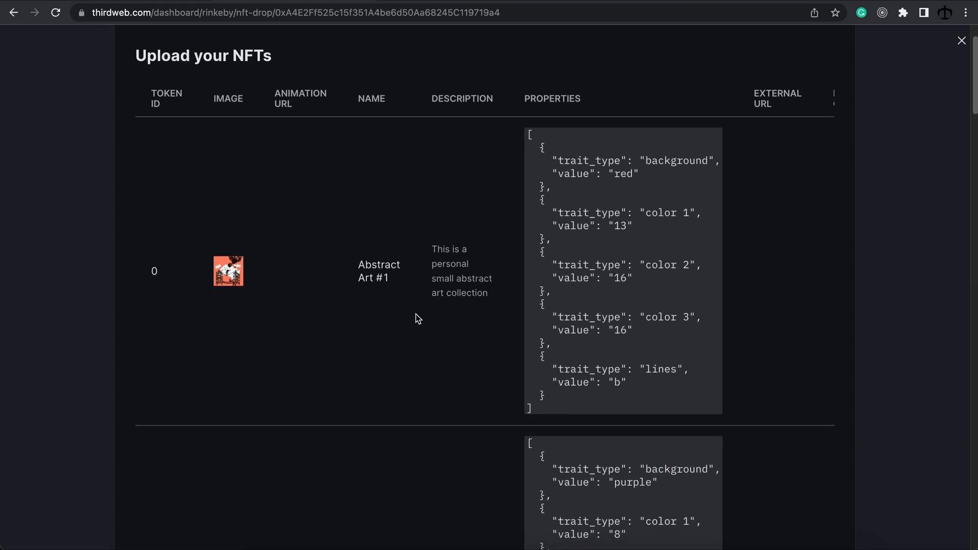
{"action": "scroll", "coordinate": [416, 314], "scroll_direction": "down", "scroll_amount": 20}
{"action": "scroll", "coordinate": [421, 315], "scroll_direction": "down", "scroll_amount": 10}
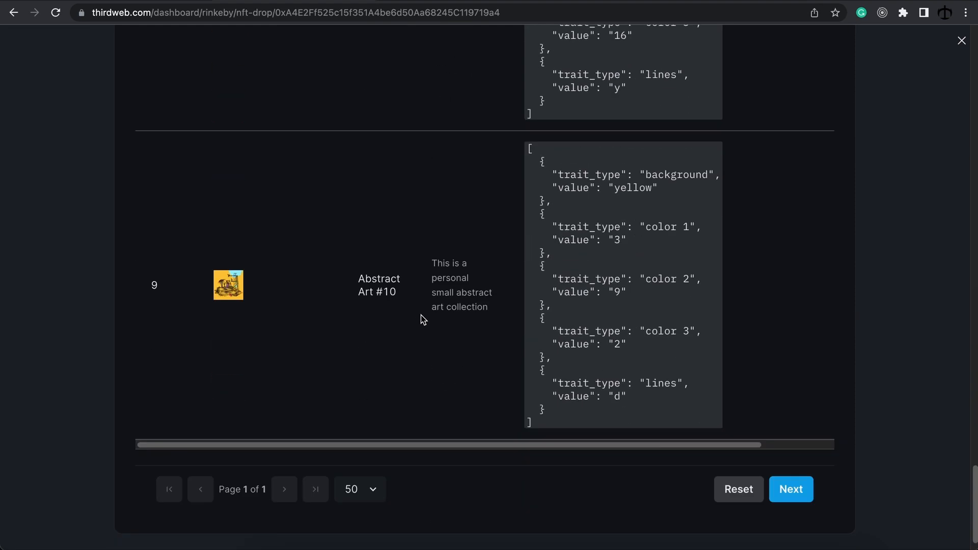
{"action": "left_click", "coordinate": [790, 490]}
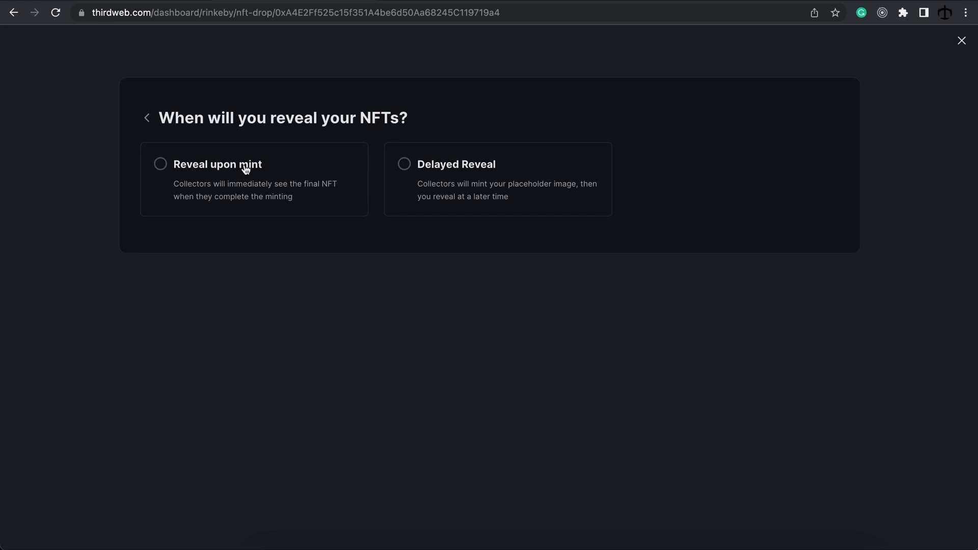
Step: Choose Delayed Reveal and enter the same reveal password in Password and Confirm password
{"action": "left_click", "coordinate": [445, 172]}
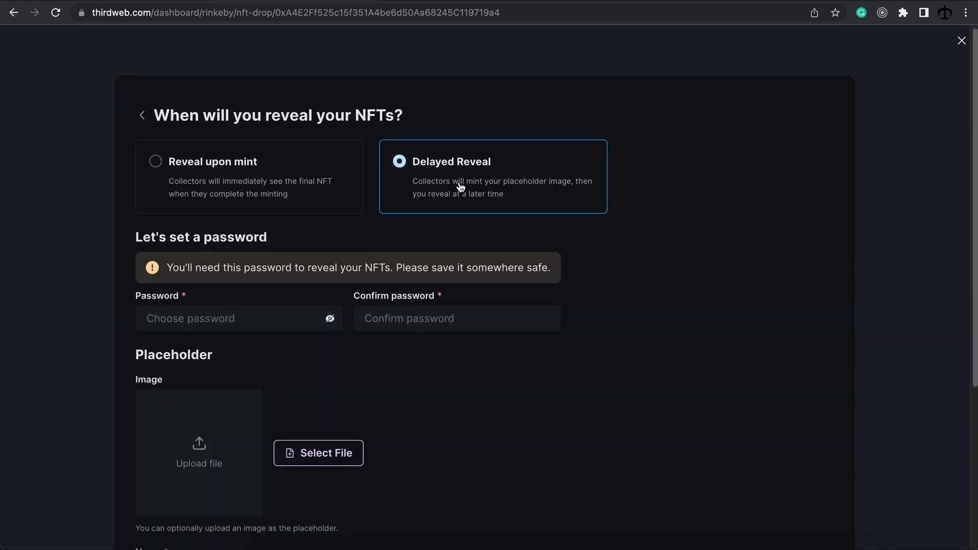
{"action": "scroll", "coordinate": [461, 186], "scroll_direction": "down", "scroll_amount": 2}
{"action": "scroll", "coordinate": [461, 183], "scroll_direction": "up", "scroll_amount": 1}
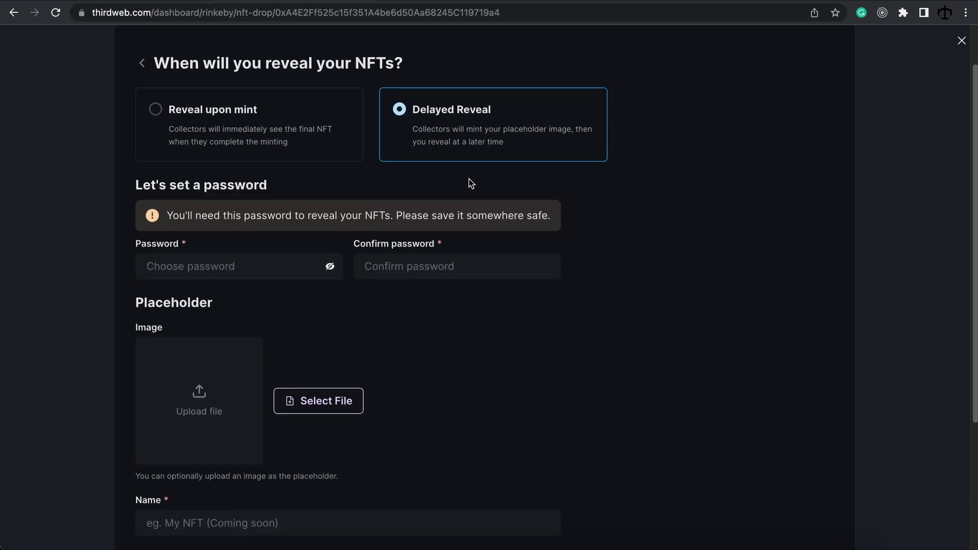
{"action": "scroll", "coordinate": [418, 193], "scroll_direction": "down", "scroll_amount": 1}
{"action": "left_click", "coordinate": [240, 219]}
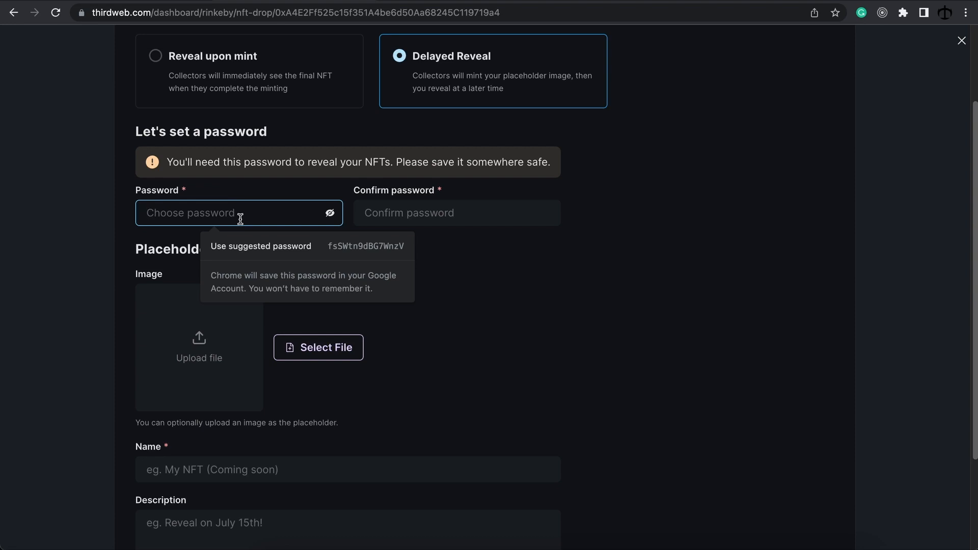
{"action": "type", "text": "1234"}
{"action": "left_click", "coordinate": [419, 211]}
{"action": "type", "text": "1234"}
{"action": "left_click", "coordinate": [485, 275]}
{"action": "scroll", "coordinate": [389, 260], "scroll_direction": "down", "scroll_amount": 2}
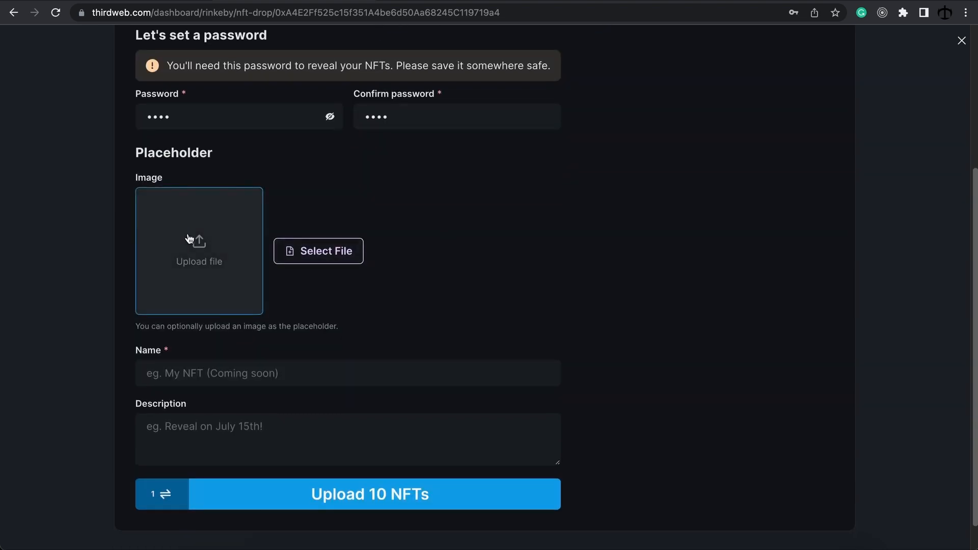
Step: Use hidden.png from the Desktop as the delayed-reveal placeholder image
{"action": "left_click", "coordinate": [215, 254]}
{"action": "left_click", "coordinate": [273, 184]}
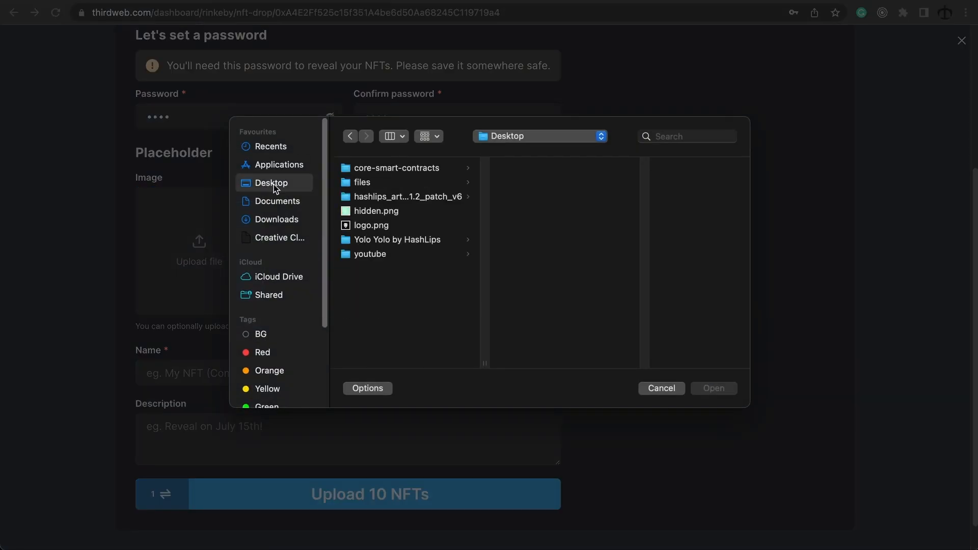
{"action": "left_click", "coordinate": [376, 211]}
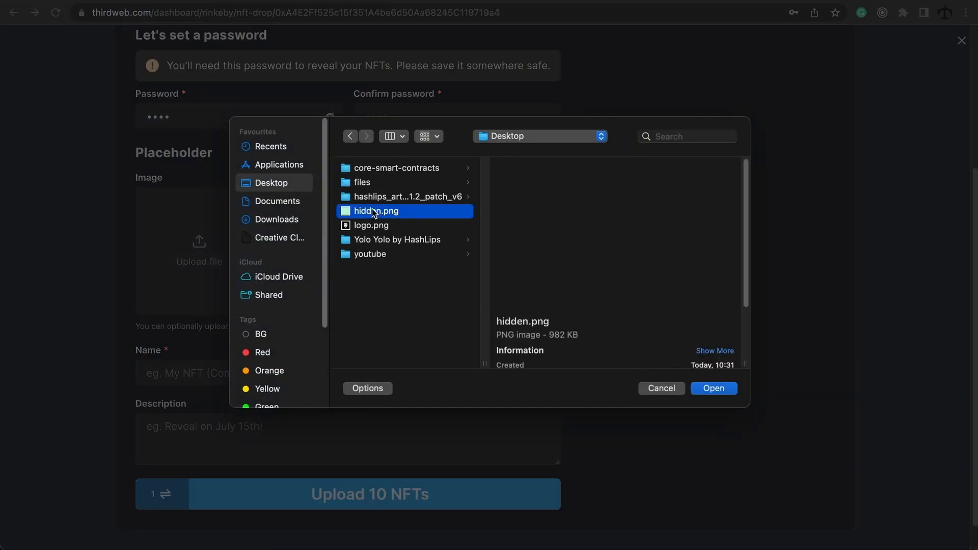
{"action": "left_click", "coordinate": [714, 388]}
Step: Name the placeholder 'Abstract Art' with the description 'COMING SOON!'
{"action": "left_click", "coordinate": [227, 377]}
{"action": "type", "text": "Abstract Art"}
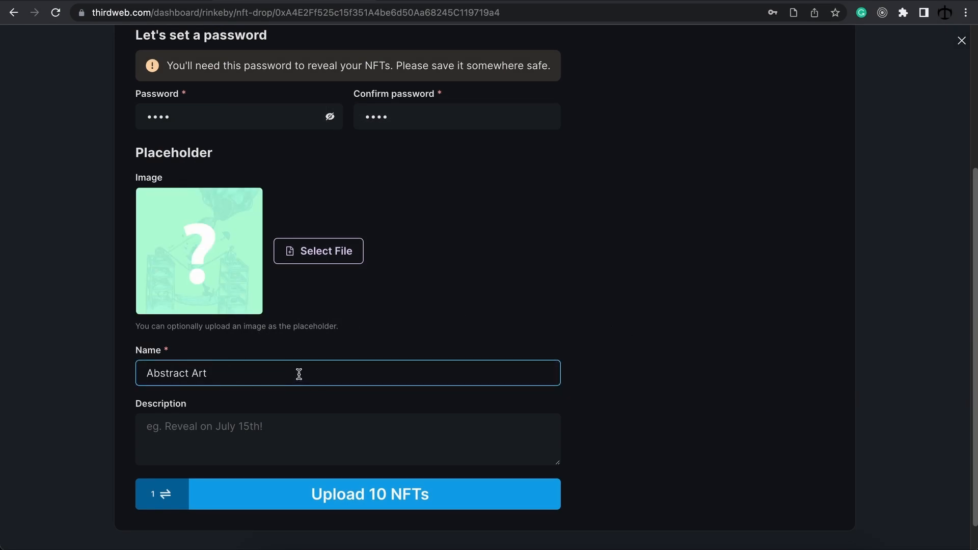
{"action": "left_click", "coordinate": [295, 430]}
{"action": "type", "text": "coMING SOON"}
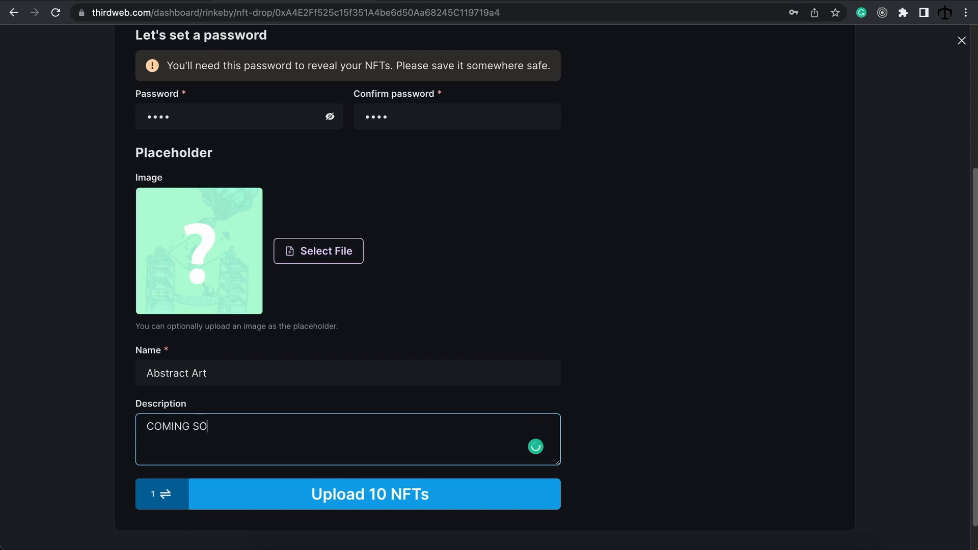
{"action": "type", "text": "!"}
{"action": "scroll", "coordinate": [494, 468], "scroll_direction": "down", "scroll_amount": 1}
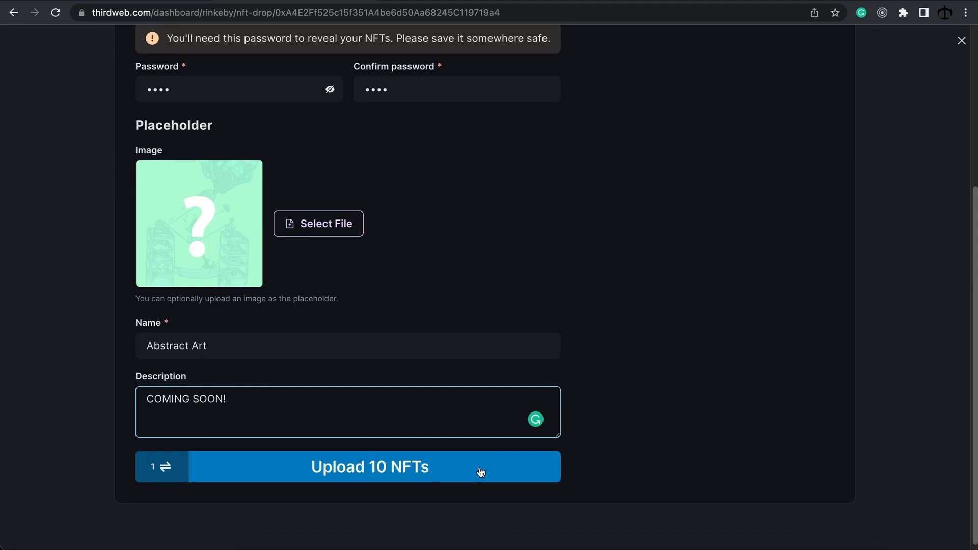
Step: Upload the 10 NFTs and approve the lazy-mint transaction in MetaMask
{"action": "left_click", "coordinate": [473, 469]}
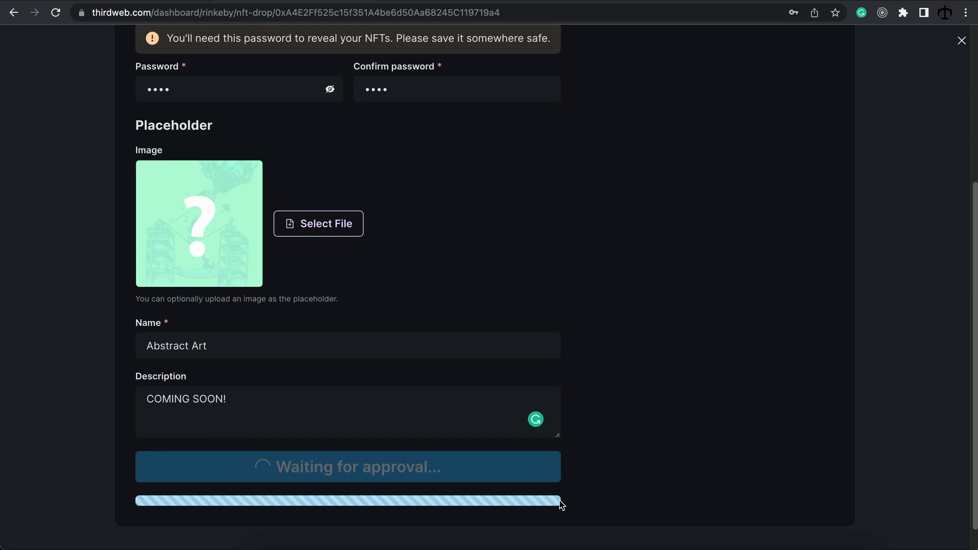
{"action": "scroll", "coordinate": [766, 234], "scroll_direction": "down", "scroll_amount": 2}
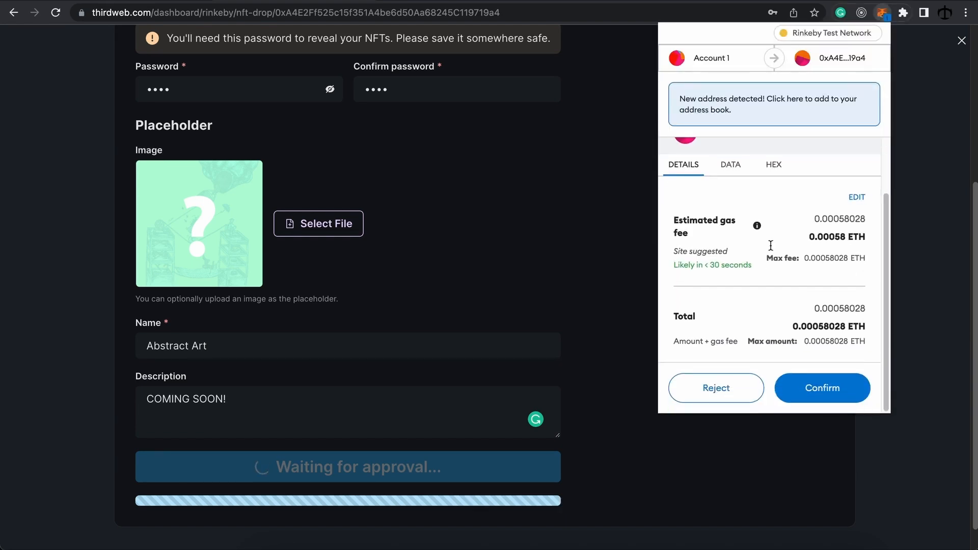
{"action": "left_click", "coordinate": [826, 390]}
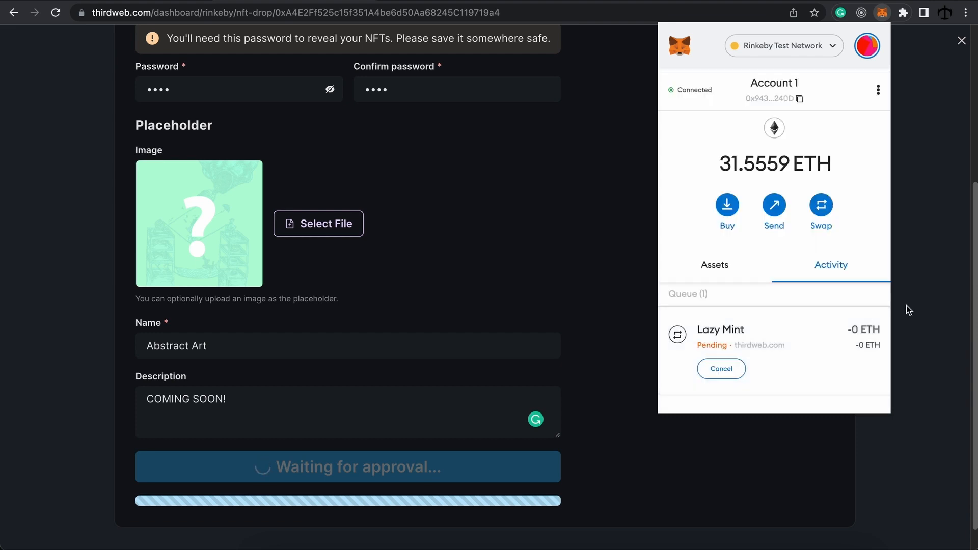
{"action": "left_click", "coordinate": [907, 305]}
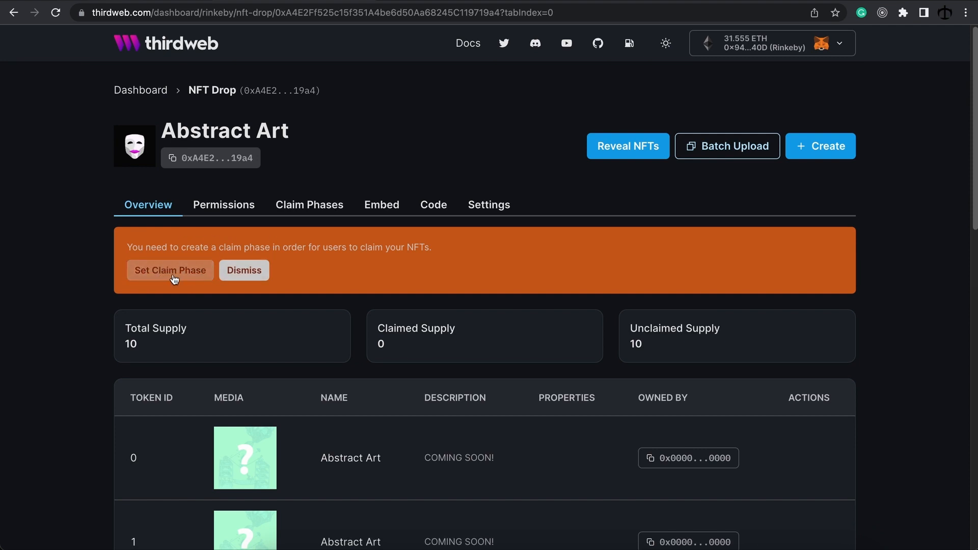
Step: Add Phase 1 on Claim Phases, keeping the 2022/06/07 10:55:05 start and unlimited NFTs to drop
{"action": "left_click", "coordinate": [314, 209]}
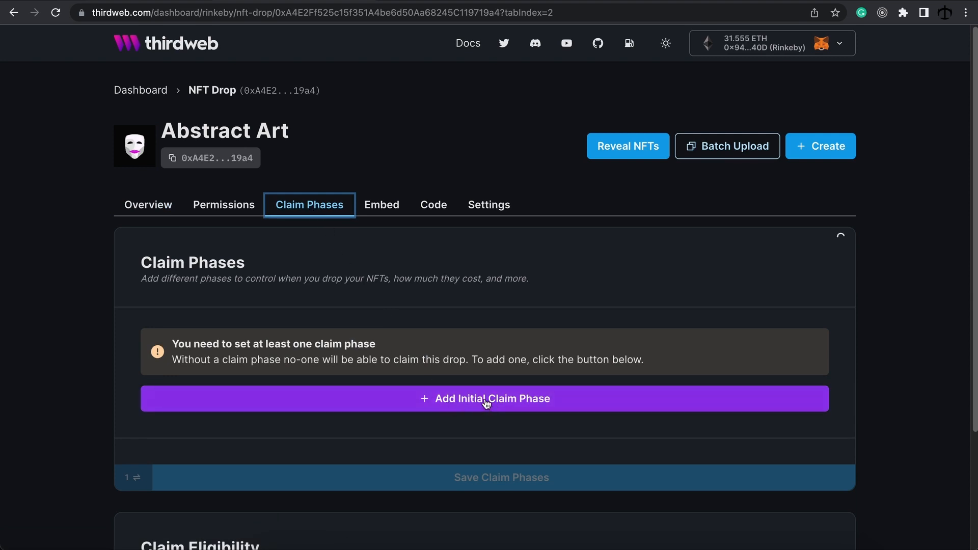
{"action": "left_click", "coordinate": [467, 403]}
{"action": "scroll", "coordinate": [502, 326], "scroll_direction": "down", "scroll_amount": 4}
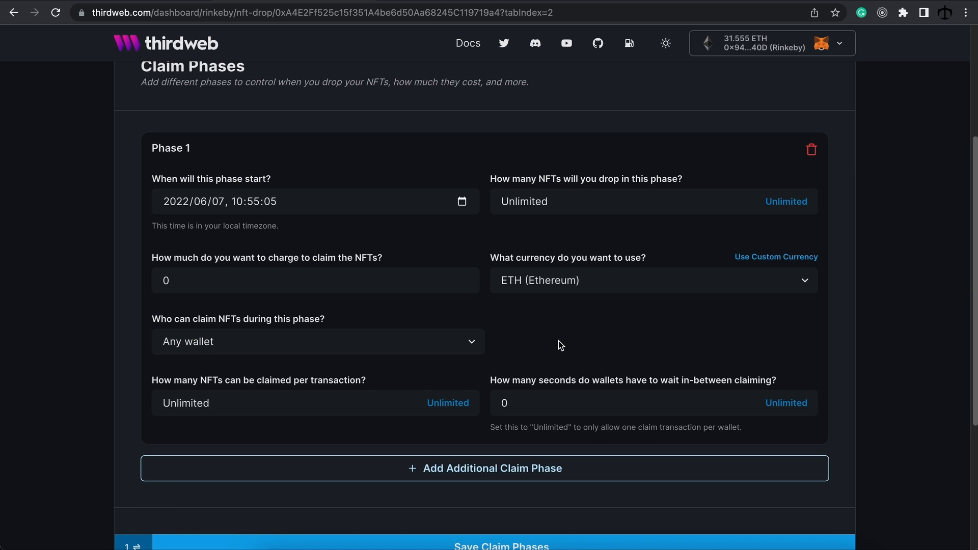
{"action": "left_click", "coordinate": [290, 210]}
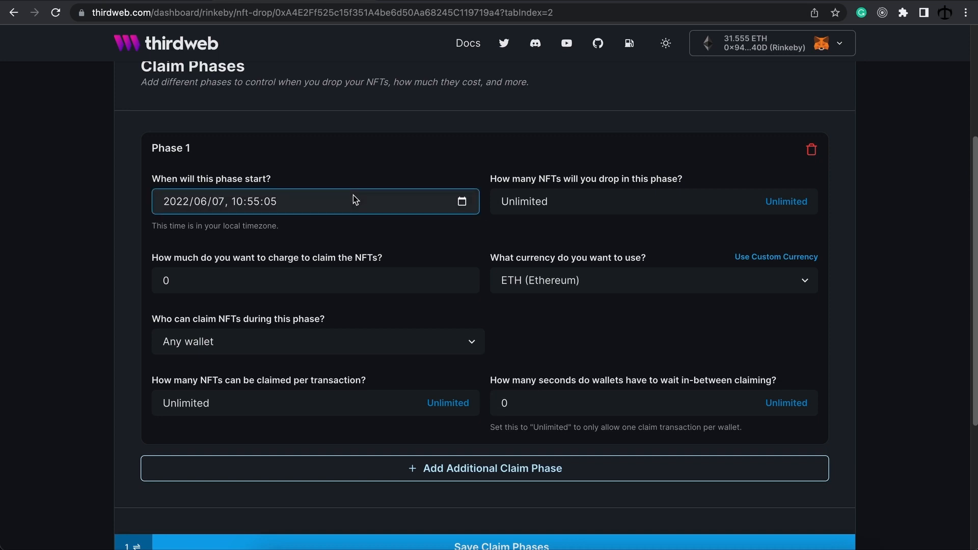
{"action": "left_click", "coordinate": [561, 196]}
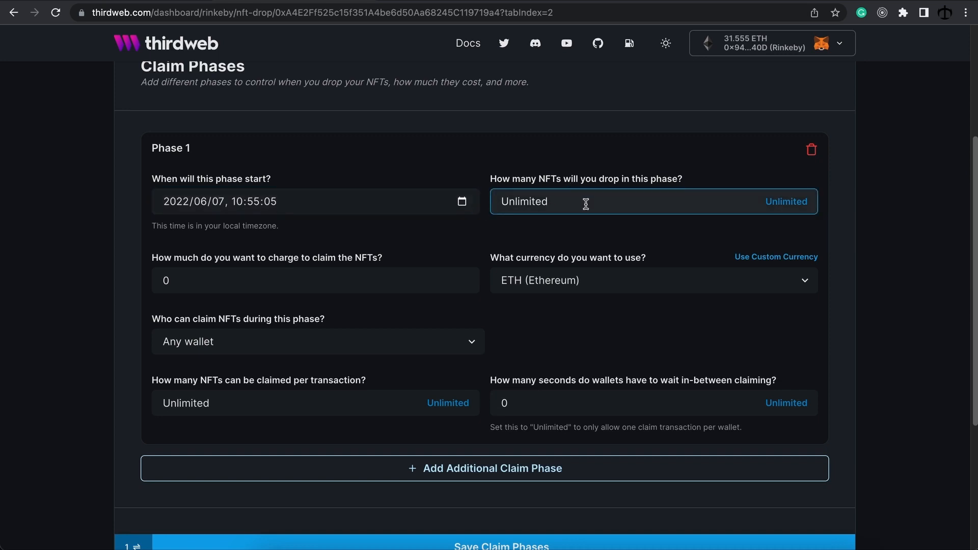
{"action": "key", "text": "Tab"}
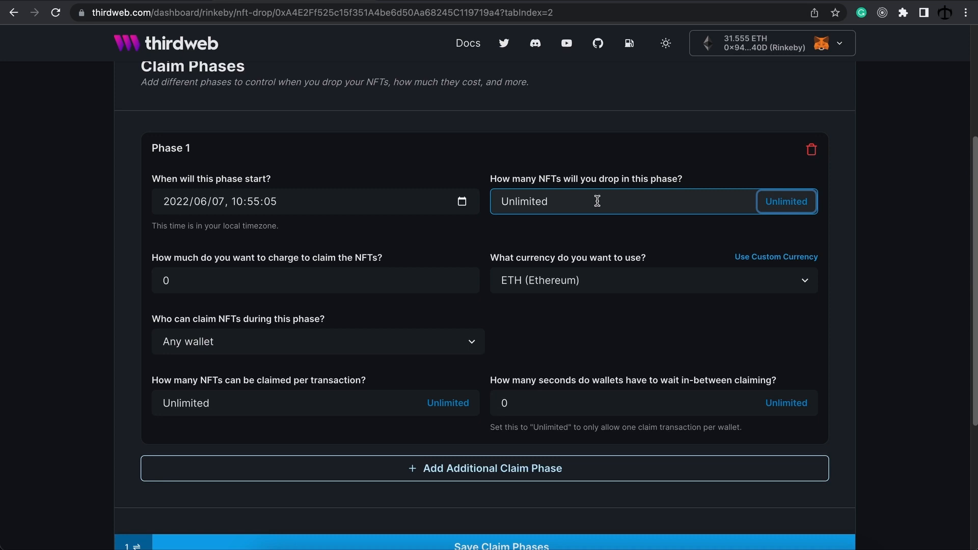
Step: Try 5 as the phase's NFT count, then revert it to Unlimited
{"action": "double_click", "coordinate": [597, 202]}
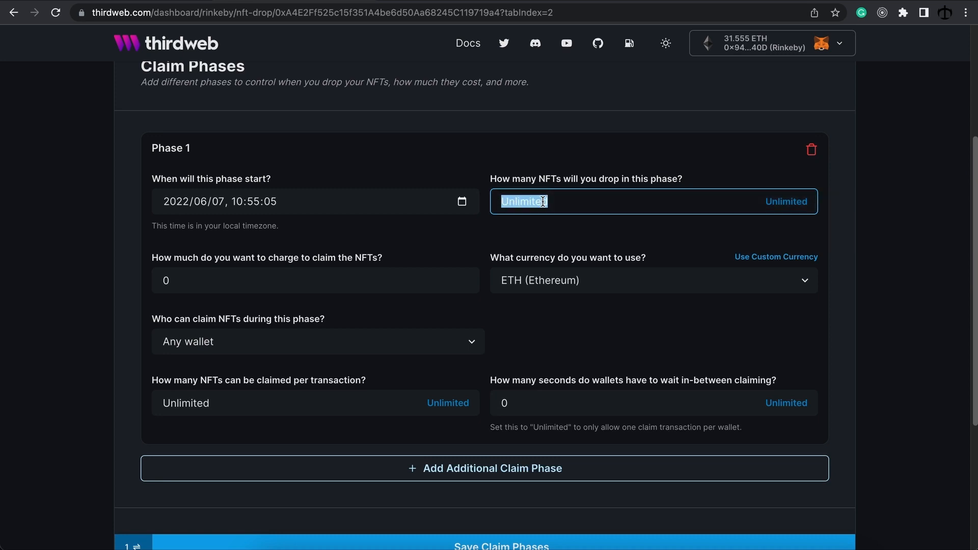
{"action": "type", "text": "5"}
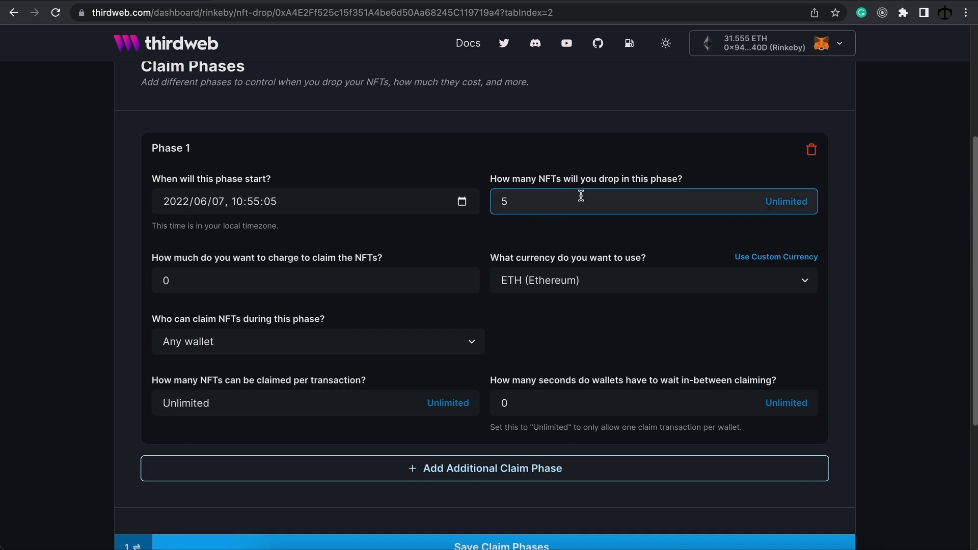
{"action": "left_click_drag", "start_coordinate": [515, 199], "coordinate": [490, 208]}
{"action": "left_click", "coordinate": [541, 232]}
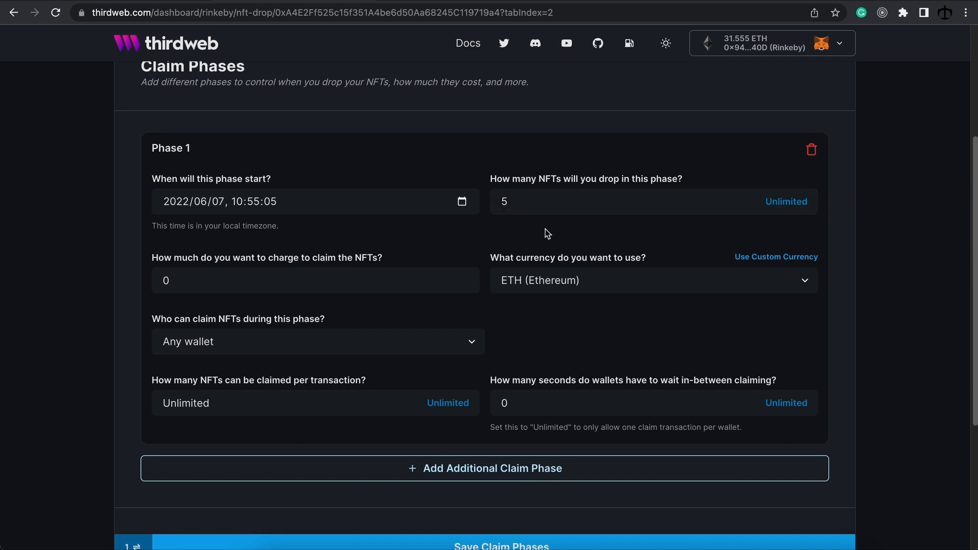
{"action": "left_click", "coordinate": [786, 202]}
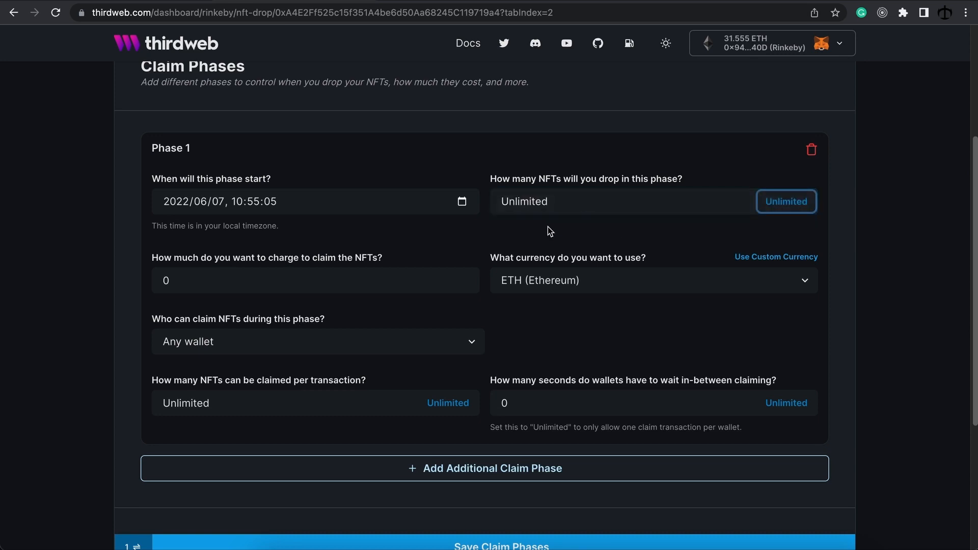
Step: Set the Phase 1 claim price to 0.05, keeping ETH (Ethereum) as currency
{"action": "left_click", "coordinate": [197, 282]}
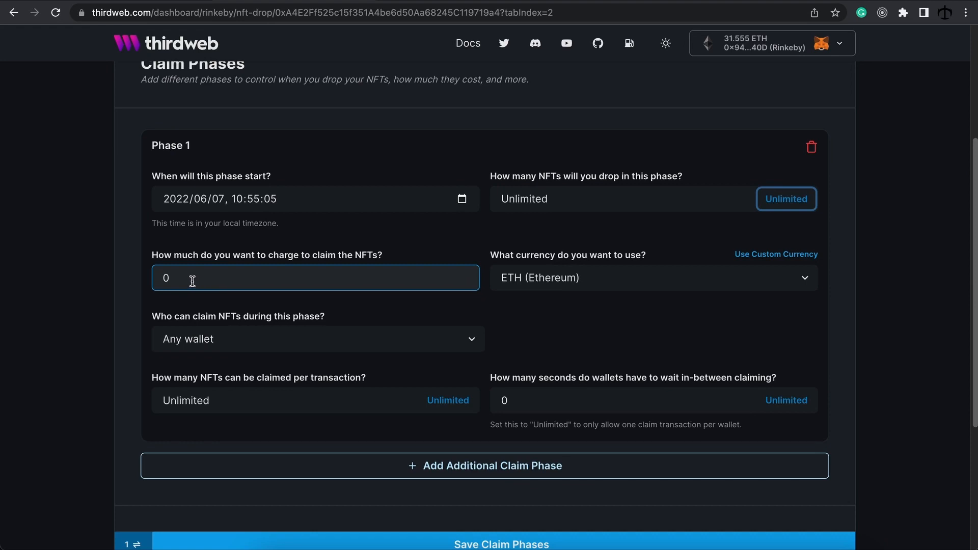
{"action": "left_click", "coordinate": [192, 281]}
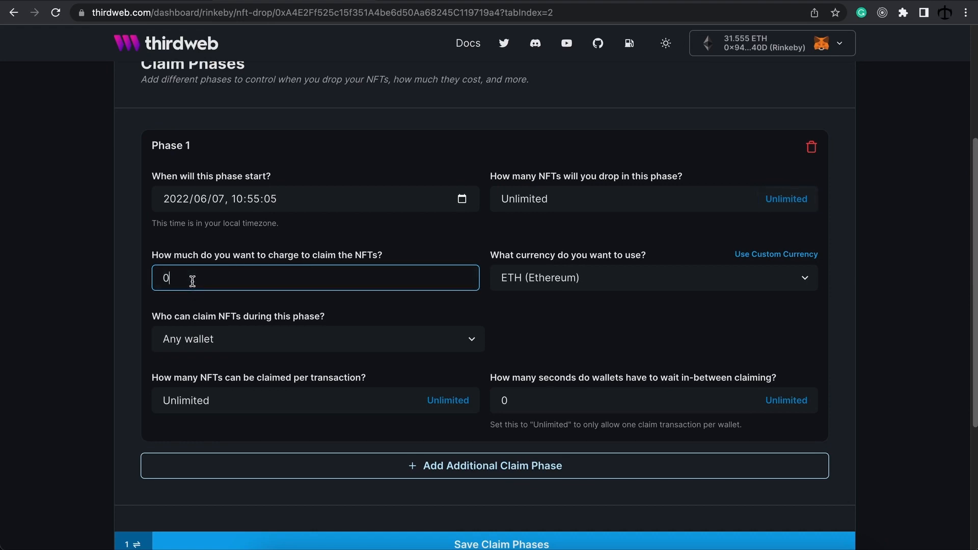
{"action": "type", "text": ".05"}
{"action": "left_click", "coordinate": [564, 287]}
{"action": "left_click", "coordinate": [564, 287]}
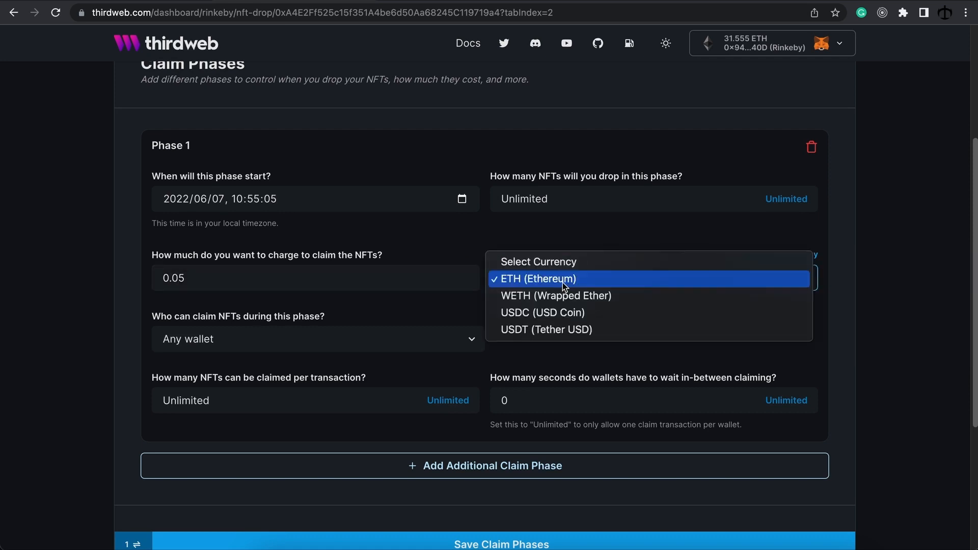
{"action": "left_click", "coordinate": [563, 282]}
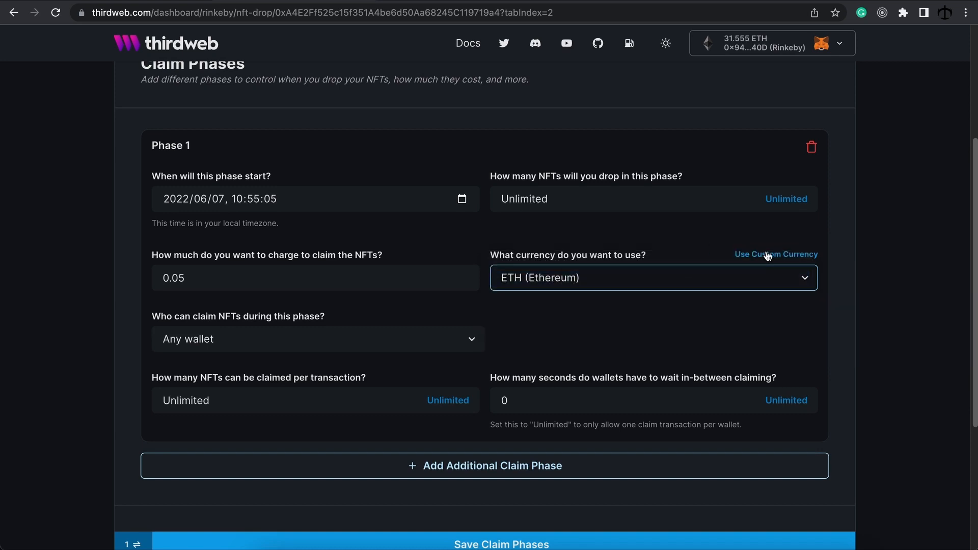
{"action": "left_click", "coordinate": [626, 316]}
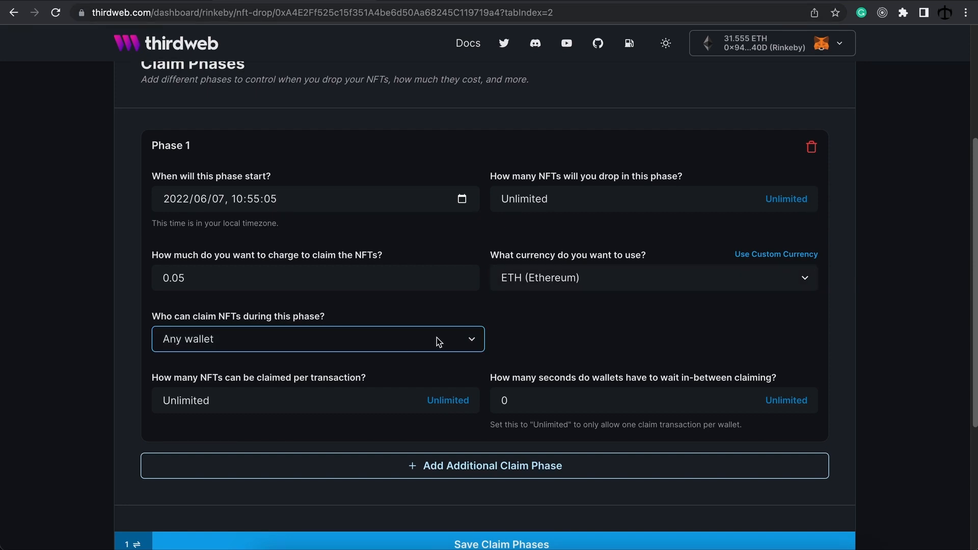
{"action": "left_click", "coordinate": [476, 340]}
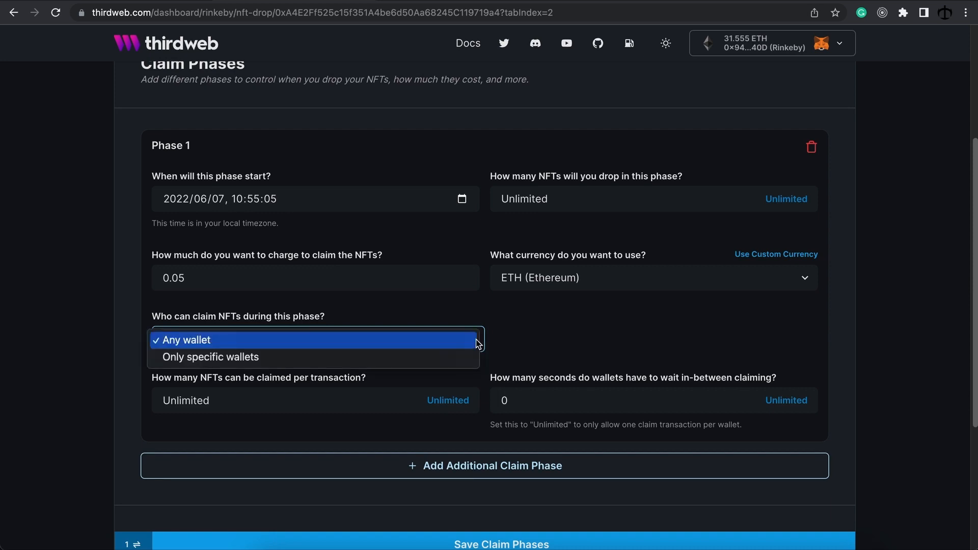
Step: Restrict claiming to Only specific wallets and open the example snapshot-with-maxclaimable spreadsheet
{"action": "left_click", "coordinate": [349, 362]}
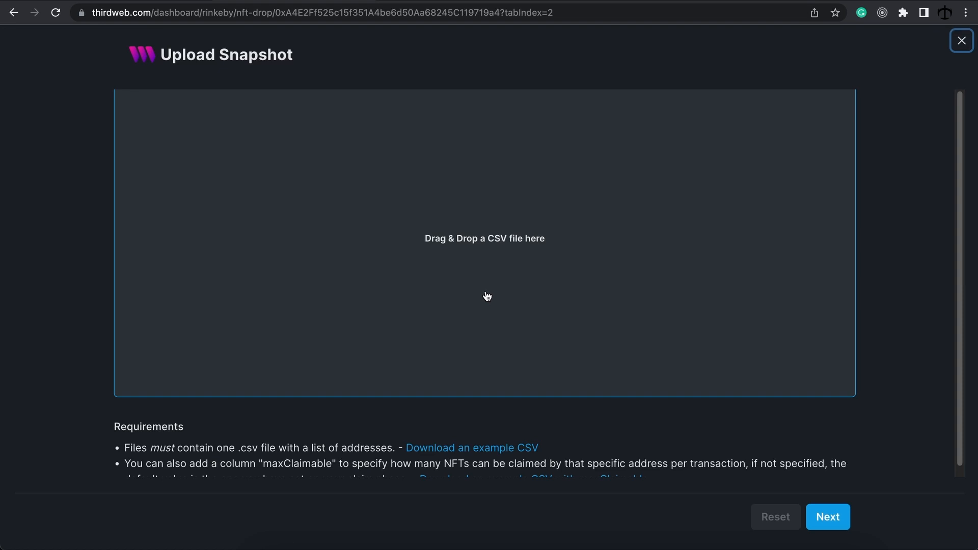
{"action": "scroll", "coordinate": [516, 303], "scroll_direction": "down", "scroll_amount": 1}
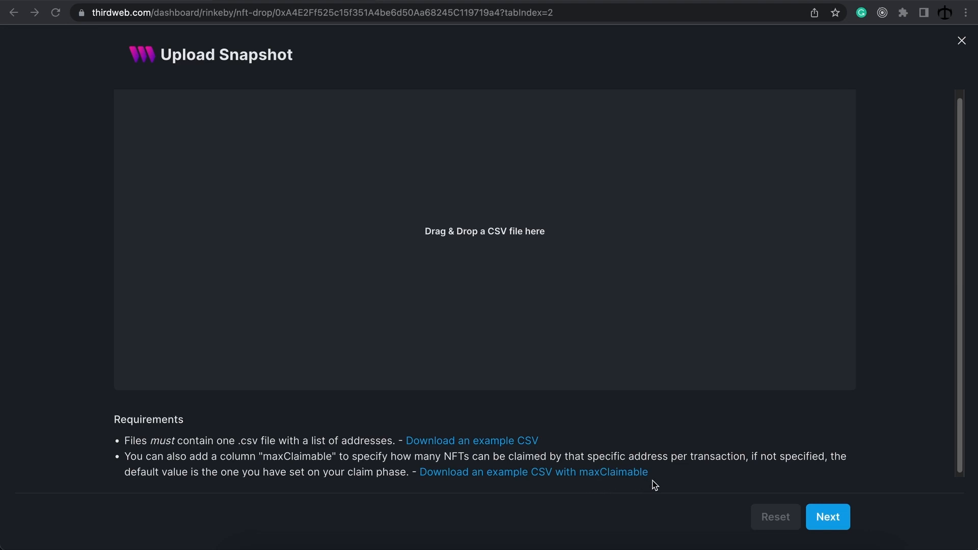
{"action": "left_click", "coordinate": [818, 548]}
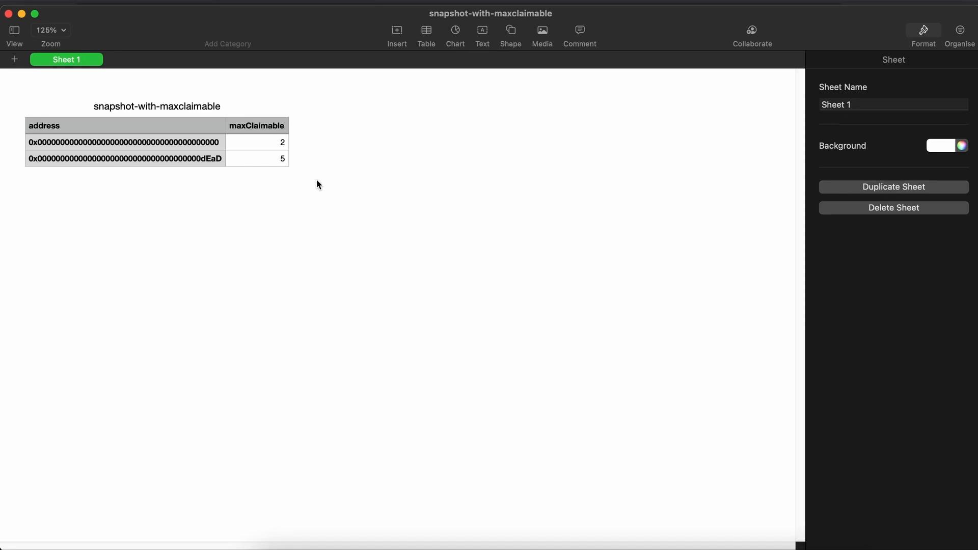
Step: Close the snapshot spreadsheet to return to the Upload Snapshot dialog
{"action": "left_click", "coordinate": [8, 15]}
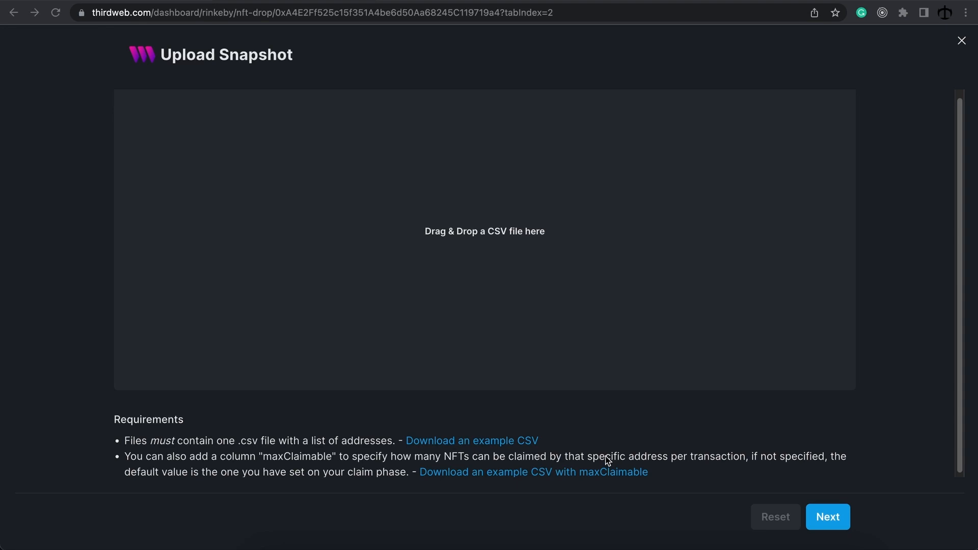
Step: Let any wallet claim again and try a per-transaction limit of 2
{"action": "scroll", "coordinate": [581, 444], "scroll_direction": "up", "scroll_amount": 1}
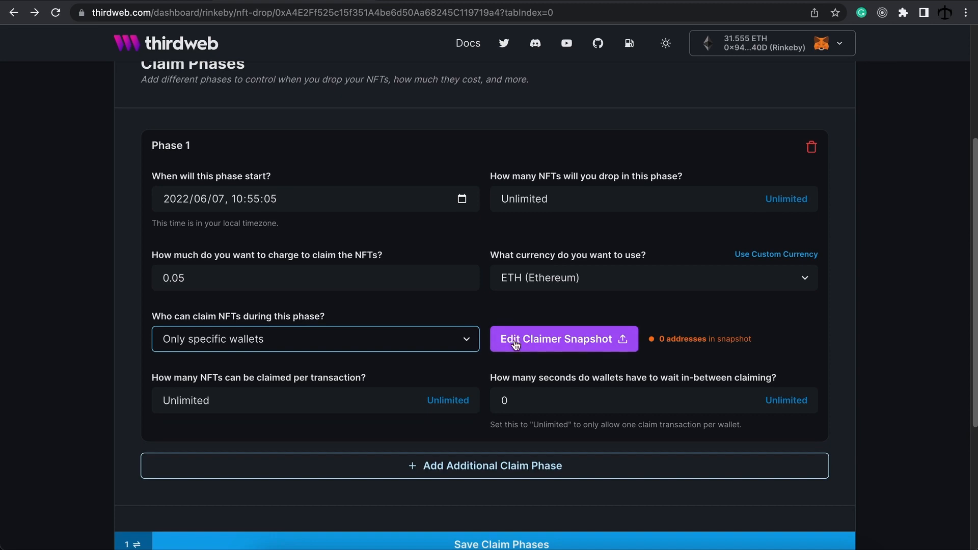
{"action": "left_click", "coordinate": [468, 345]}
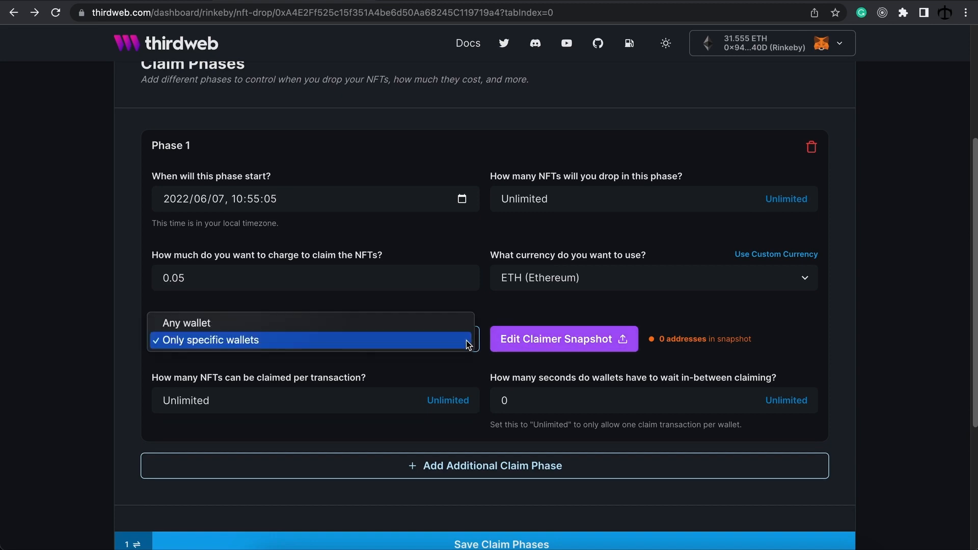
{"action": "left_click", "coordinate": [424, 327]}
{"action": "scroll", "coordinate": [357, 356], "scroll_direction": "down", "scroll_amount": 1}
{"action": "left_click", "coordinate": [248, 367]}
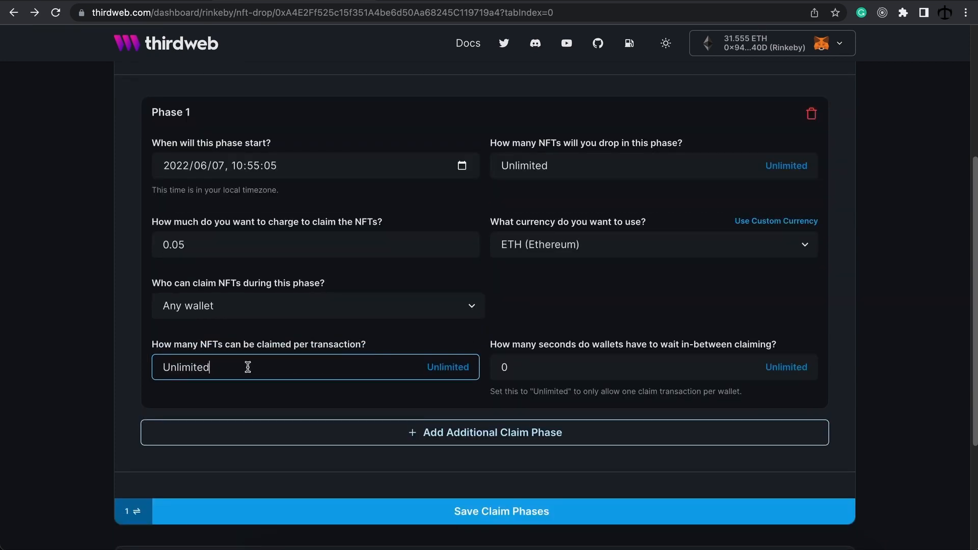
{"action": "left_click_drag", "start_coordinate": [233, 367], "coordinate": [151, 370]}
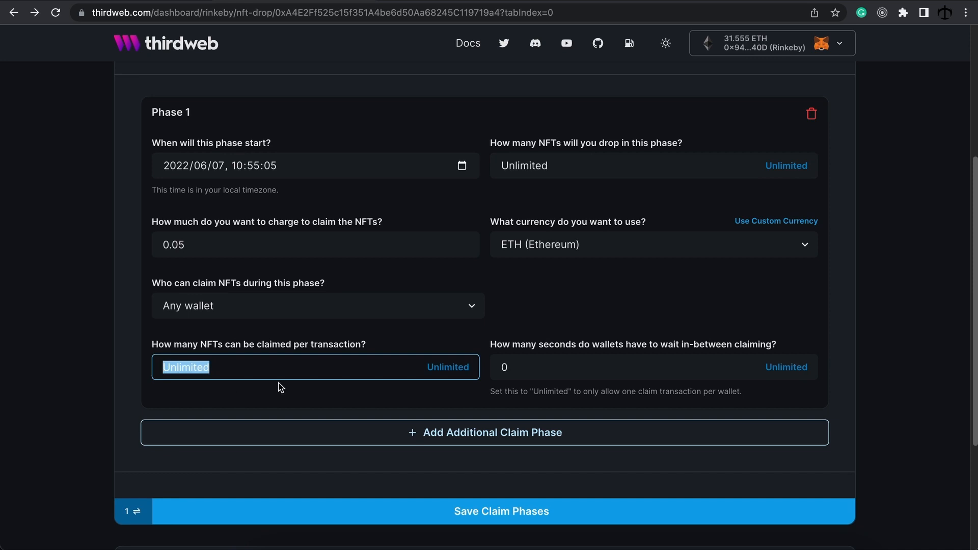
{"action": "type", "text": "0"}
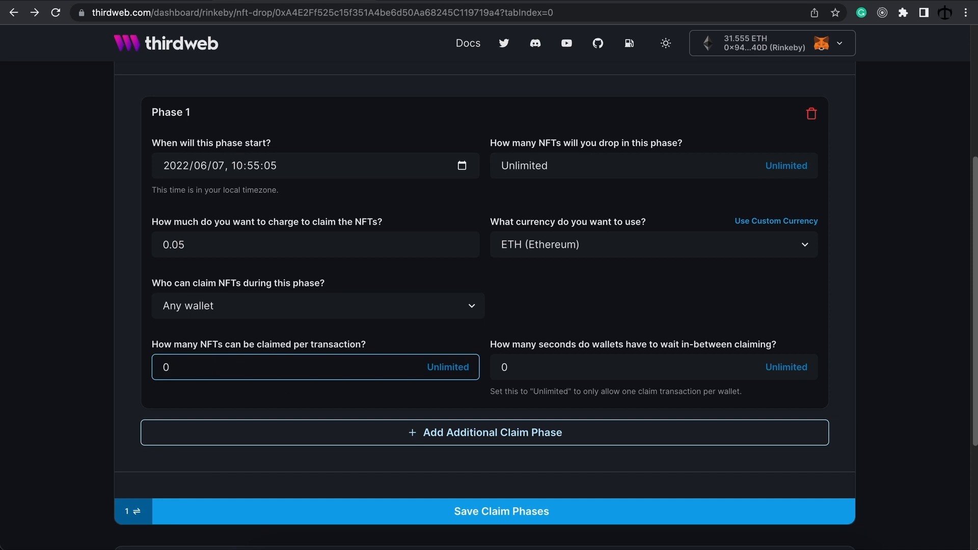
{"action": "key", "text": "BackSpace"}
{"action": "type", "text": "2"}
{"action": "left_click", "coordinate": [121, 389]}
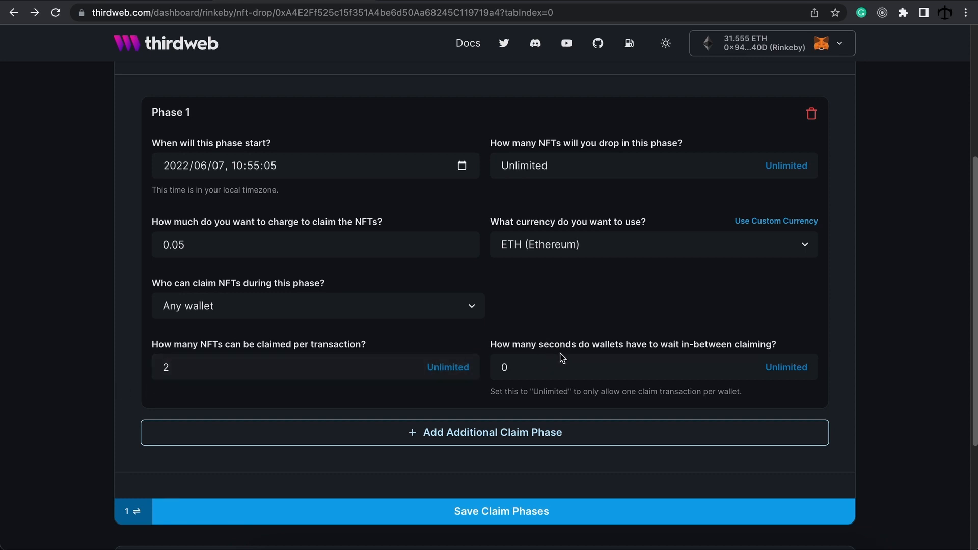
Step: Try a 60-second wait between claims, then switch it to Unlimited
{"action": "left_click", "coordinate": [534, 368]}
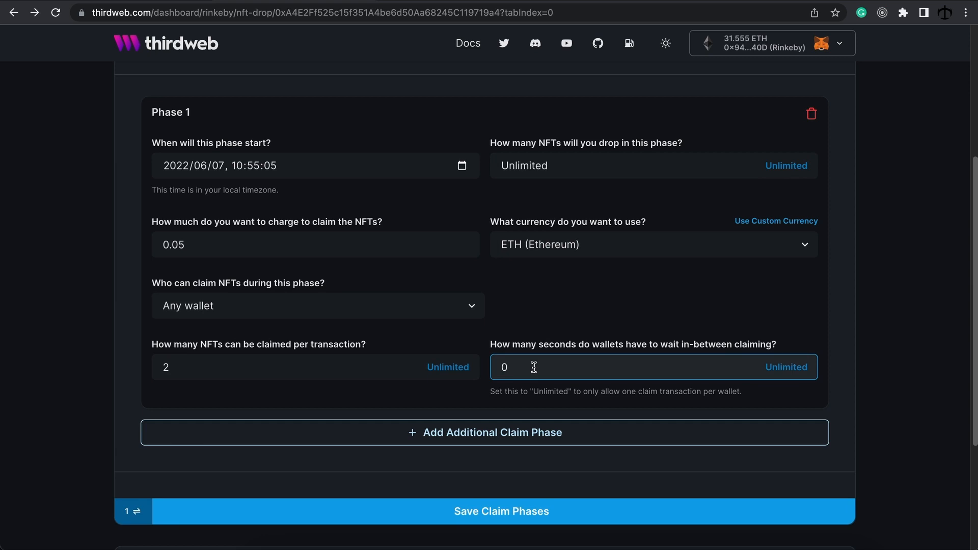
{"action": "left_click", "coordinate": [489, 343]}
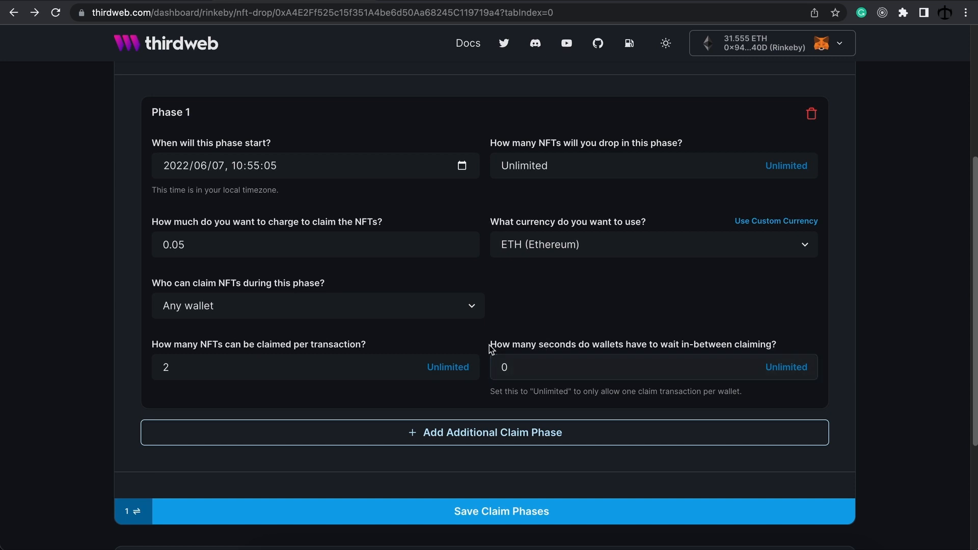
{"action": "triple_click", "coordinate": [785, 343]}
{"action": "double_click", "coordinate": [596, 368]}
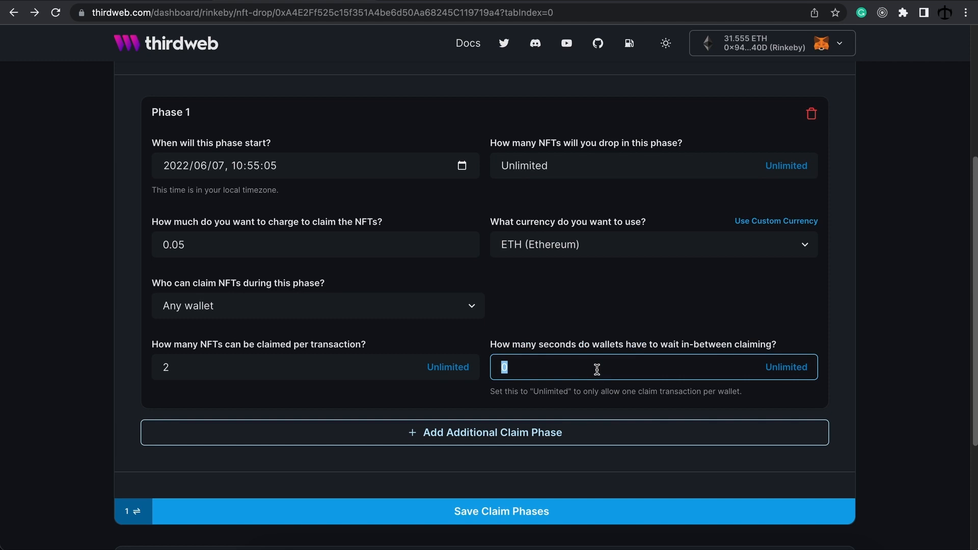
{"action": "type", "text": "60"}
{"action": "left_click", "coordinate": [786, 368]}
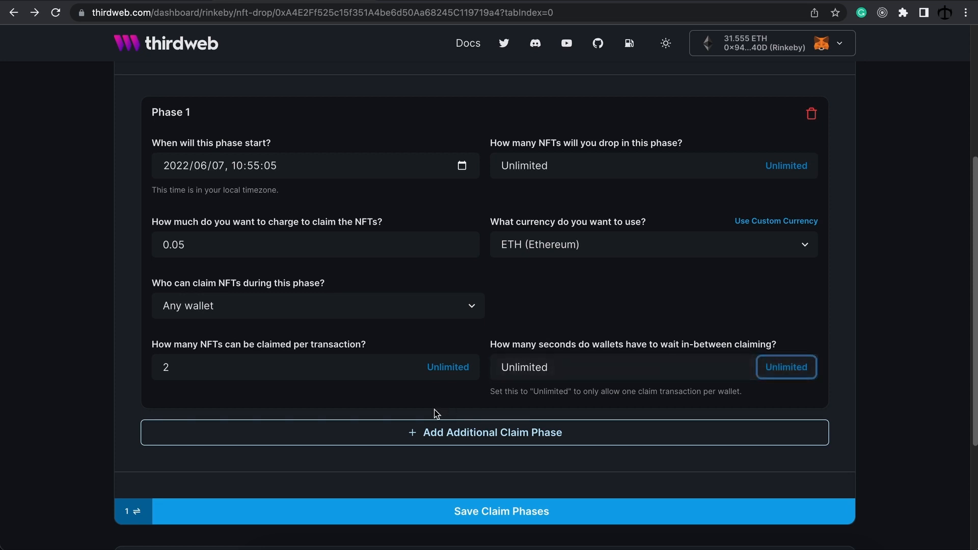
Step: Set NFTs claimed per transaction to 1 and the wait between claims to 0
{"action": "left_click", "coordinate": [211, 368]}
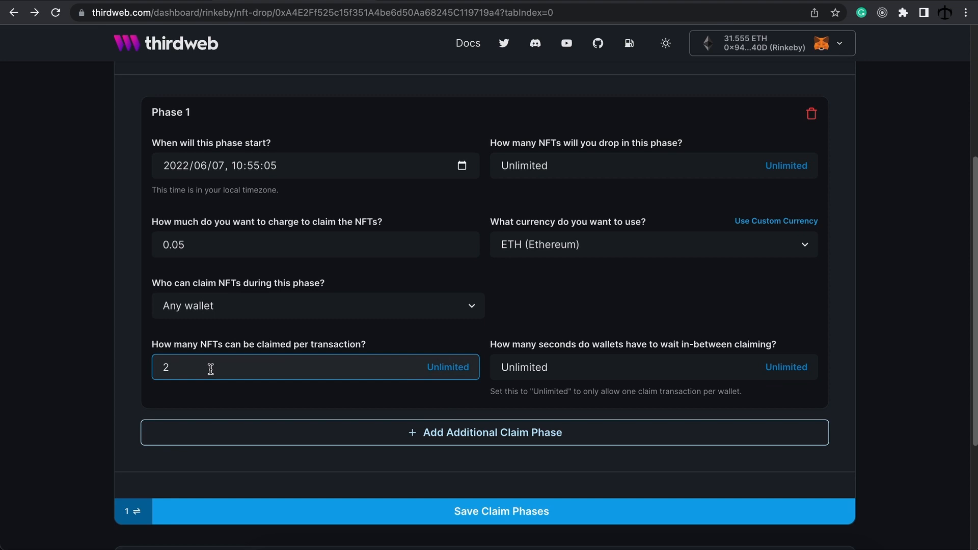
{"action": "left_click_drag", "start_coordinate": [181, 371], "coordinate": [152, 375]}
{"action": "left_click", "coordinate": [229, 385]}
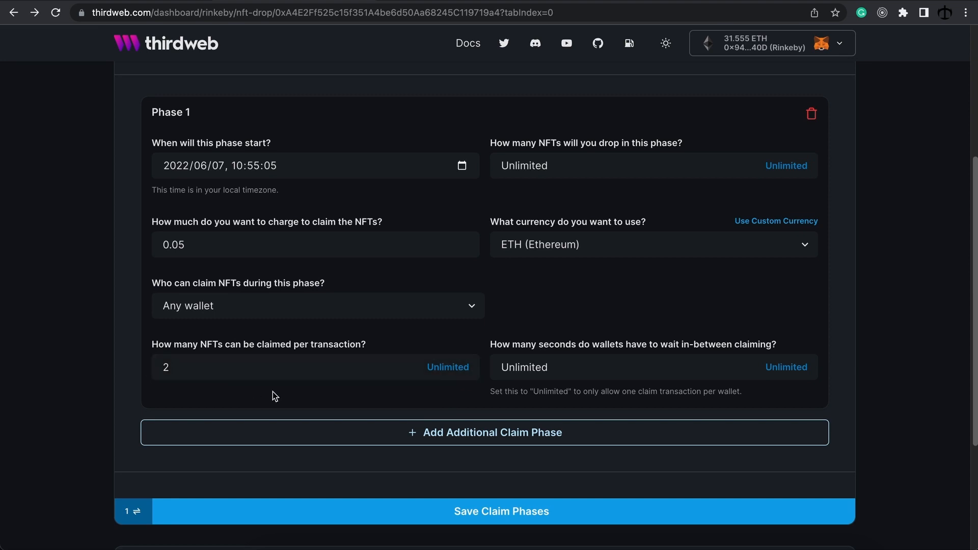
{"action": "left_click_drag", "start_coordinate": [219, 366], "coordinate": [157, 368]}
{"action": "key", "text": "BackSpace"}
{"action": "type", "text": "1"}
{"action": "key", "text": "BackSpace"}
{"action": "key", "text": "BackSpace"}
{"action": "type", "text": "1"}
{"action": "left_click", "coordinate": [511, 366]}
{"action": "double_click", "coordinate": [511, 367]}
{"action": "type", "text": "0"}
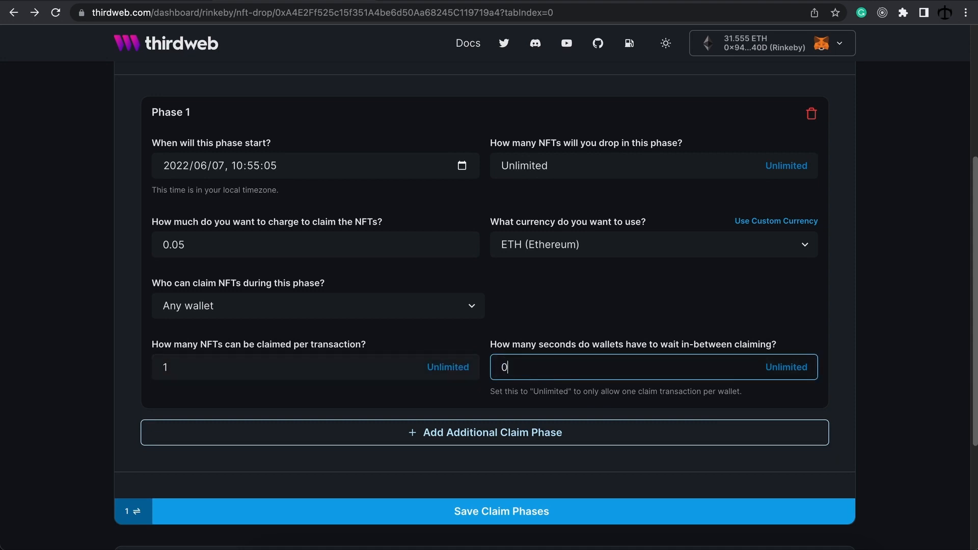
{"action": "left_click", "coordinate": [546, 319]}
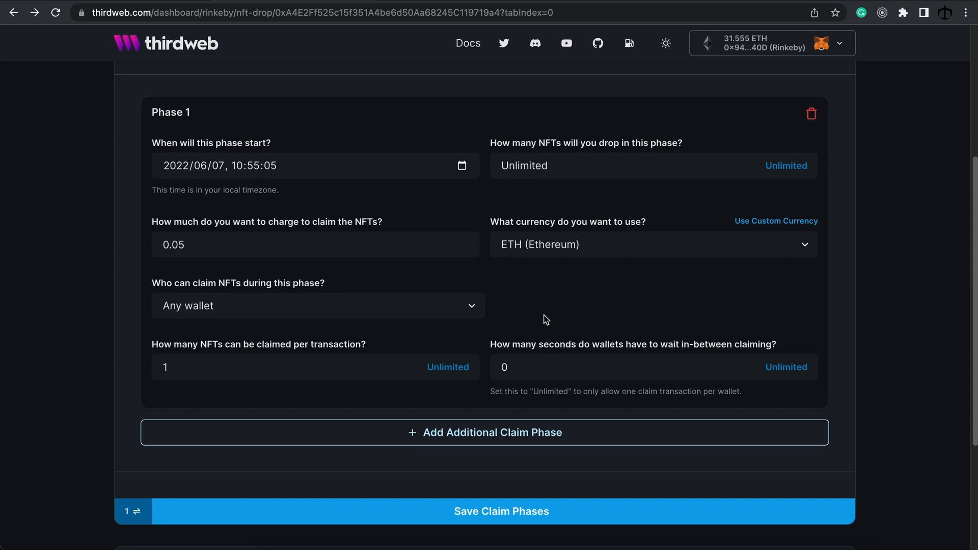
Step: Save the Phase 1 claim phase to the Abstract Art drop and confirm the MetaMask transaction
{"action": "left_click", "coordinate": [511, 511]}
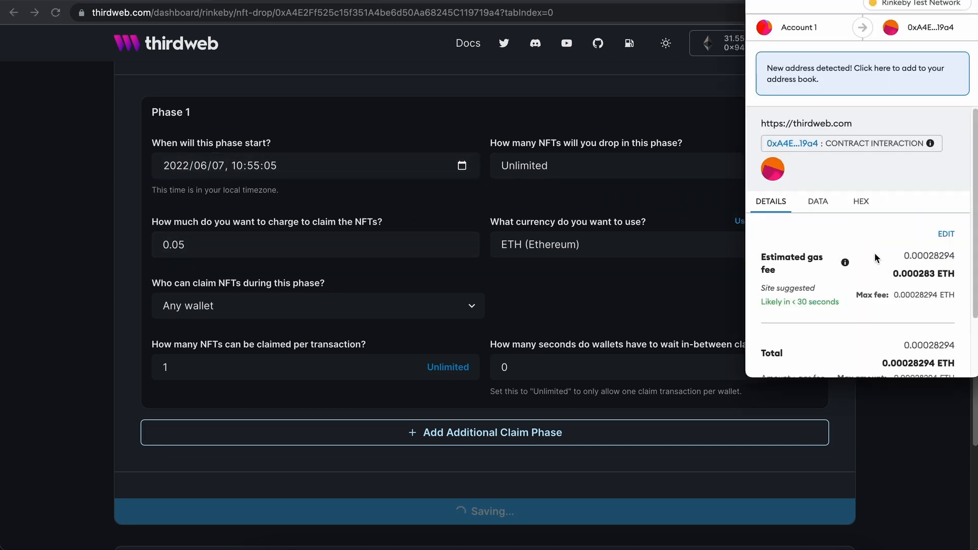
{"action": "scroll", "coordinate": [889, 259], "scroll_direction": "down", "scroll_amount": 3}
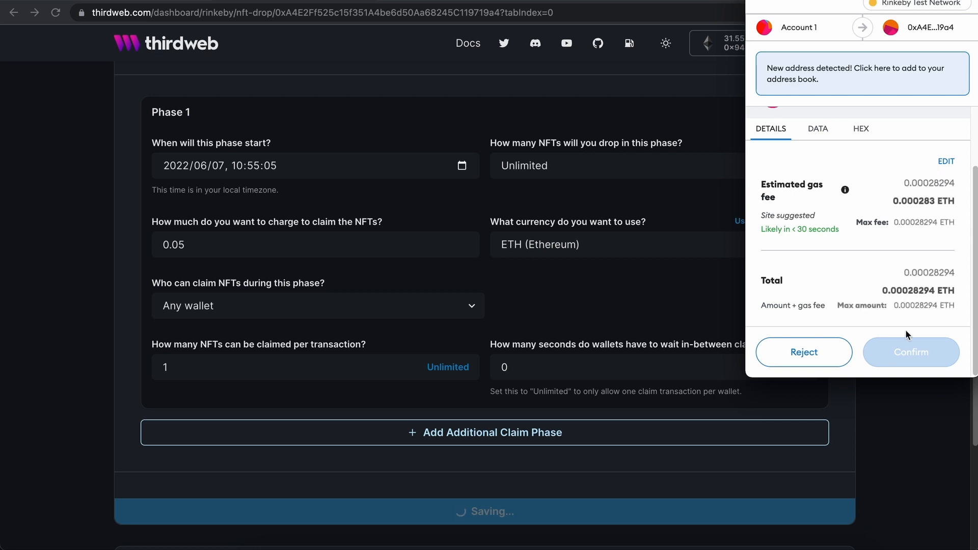
{"action": "left_click", "coordinate": [914, 352]}
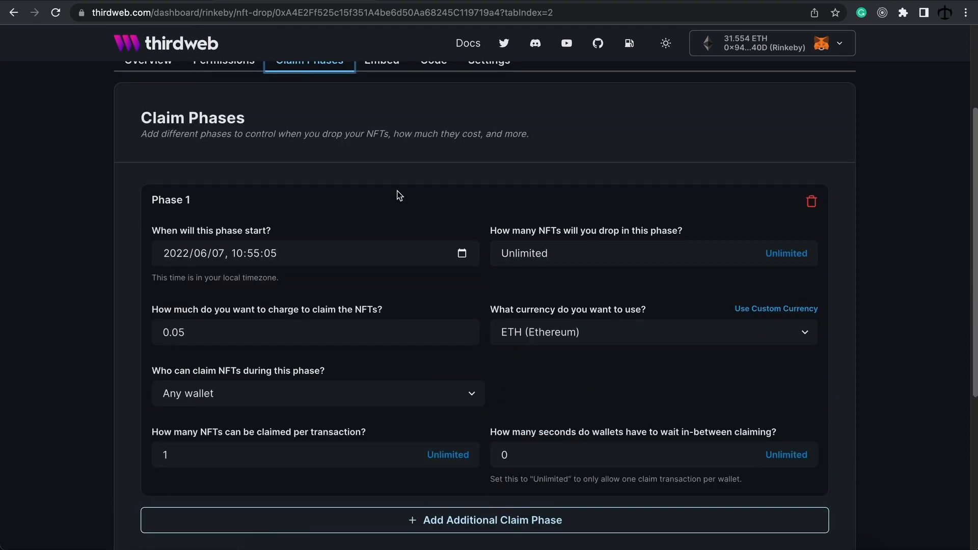
{"action": "scroll", "coordinate": [396, 194], "scroll_direction": "up", "scroll_amount": 2}
{"action": "left_click", "coordinate": [151, 155]}
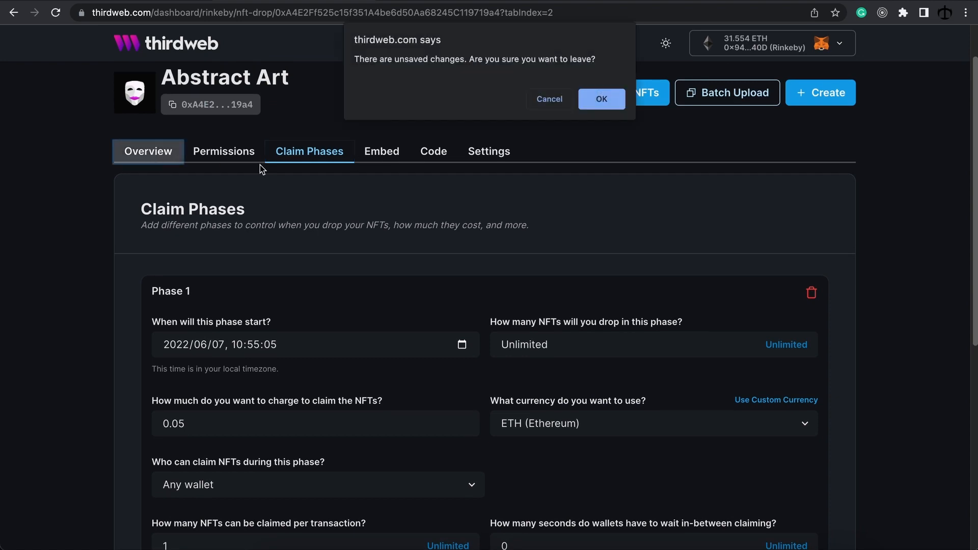
Step: Leave the claim page and check the supply cards: 10 total, 0 claimed, 10 unclaimed
{"action": "left_click", "coordinate": [598, 104]}
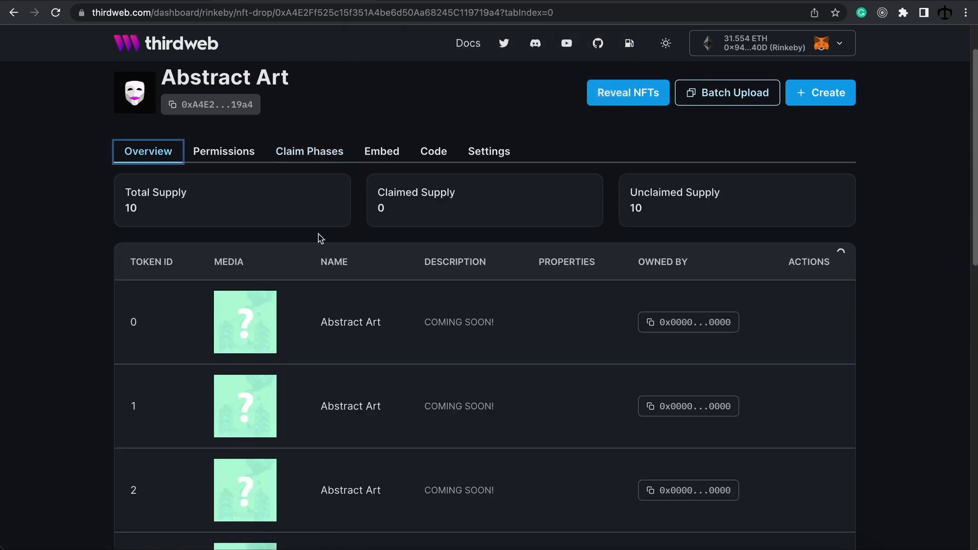
{"action": "left_click_drag", "start_coordinate": [148, 216], "coordinate": [126, 198]}
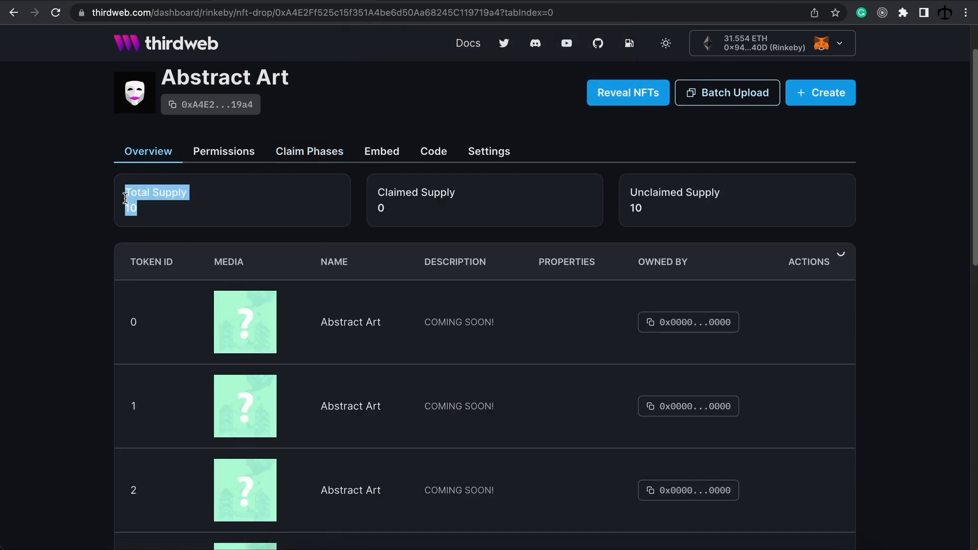
{"action": "left_click_drag", "start_coordinate": [396, 212], "coordinate": [379, 198]}
{"action": "left_click_drag", "start_coordinate": [662, 217], "coordinate": [629, 201]}
{"action": "left_click", "coordinate": [659, 210]}
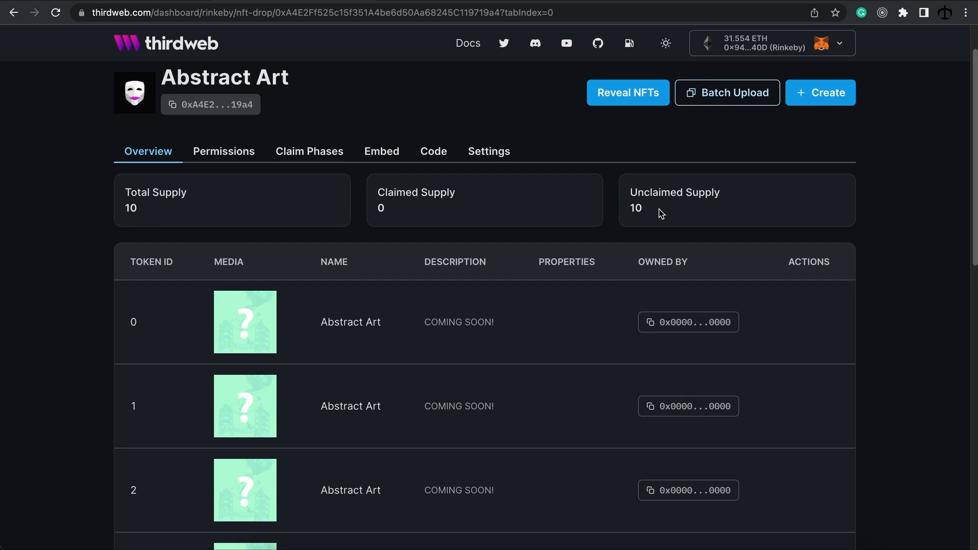
{"action": "left_click", "coordinate": [322, 158]}
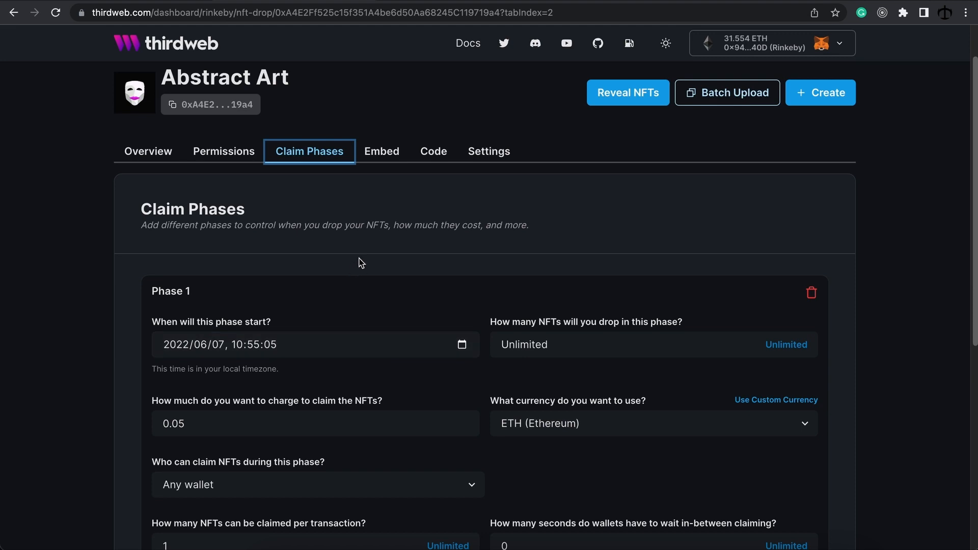
{"action": "left_click", "coordinate": [381, 157]}
Step: Copy the Abstract Art iframe embed code and scroll through the claim widget preview
{"action": "left_click", "coordinate": [594, 100]}
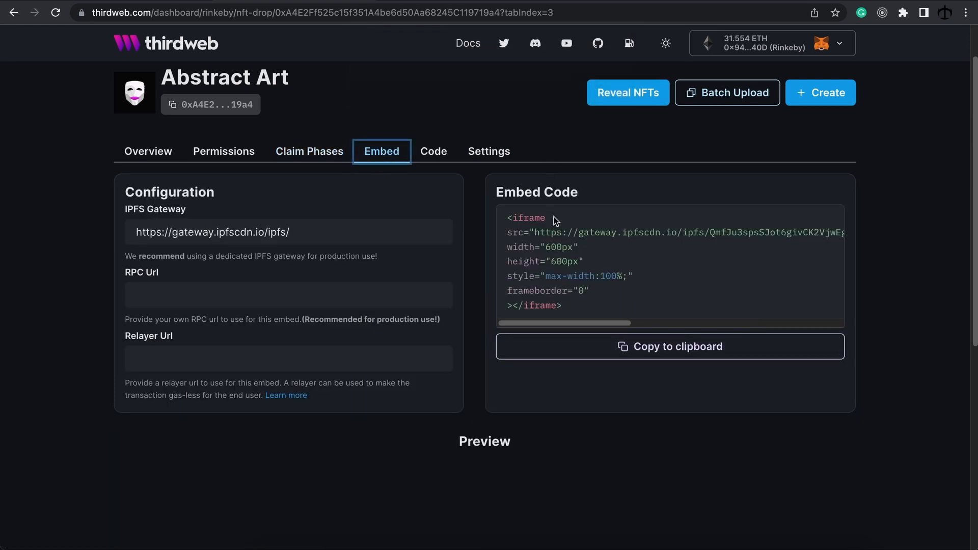
{"action": "scroll", "coordinate": [555, 219], "scroll_direction": "up", "scroll_amount": 2}
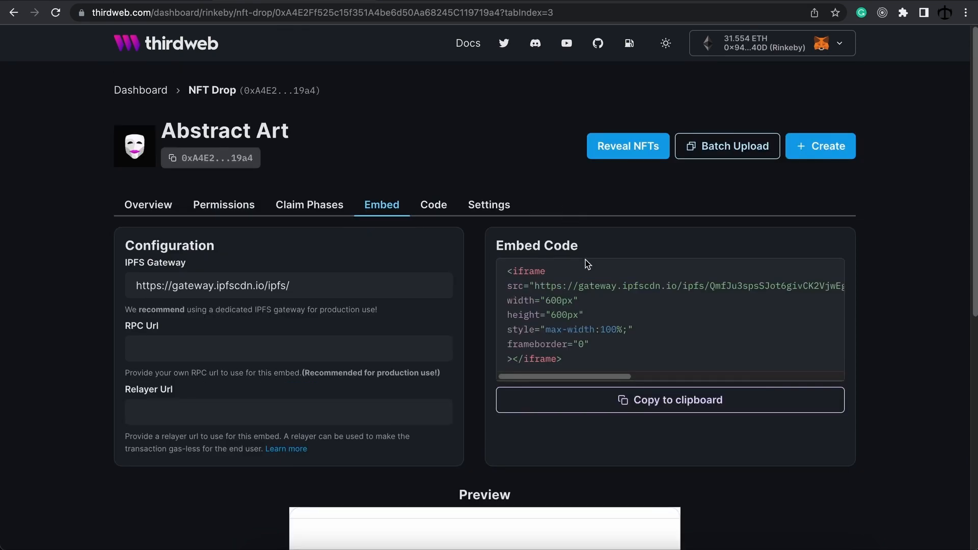
{"action": "left_click", "coordinate": [658, 400]}
{"action": "scroll", "coordinate": [613, 324], "scroll_direction": "down", "scroll_amount": 1}
{"action": "scroll", "coordinate": [612, 317], "scroll_direction": "down", "scroll_amount": 6}
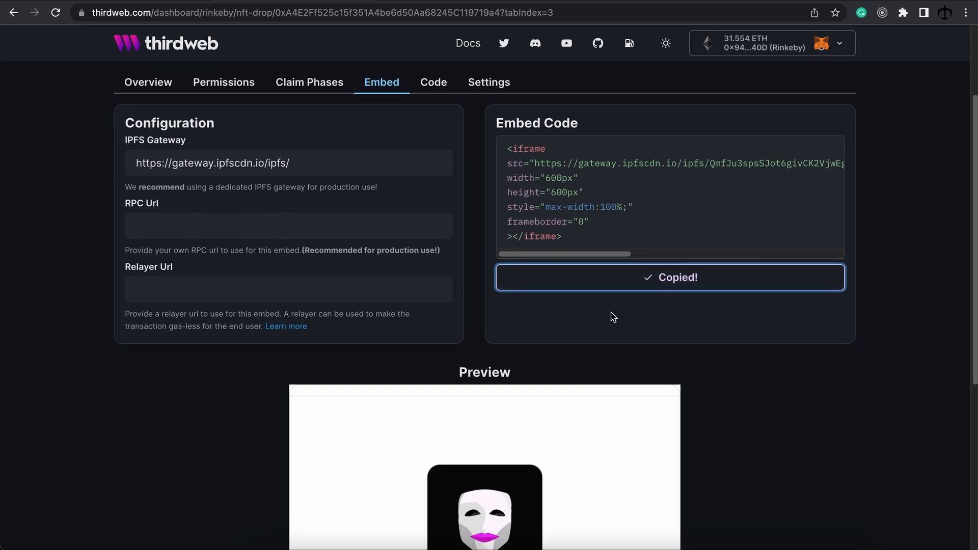
{"action": "scroll", "coordinate": [611, 312], "scroll_direction": "down", "scroll_amount": 2}
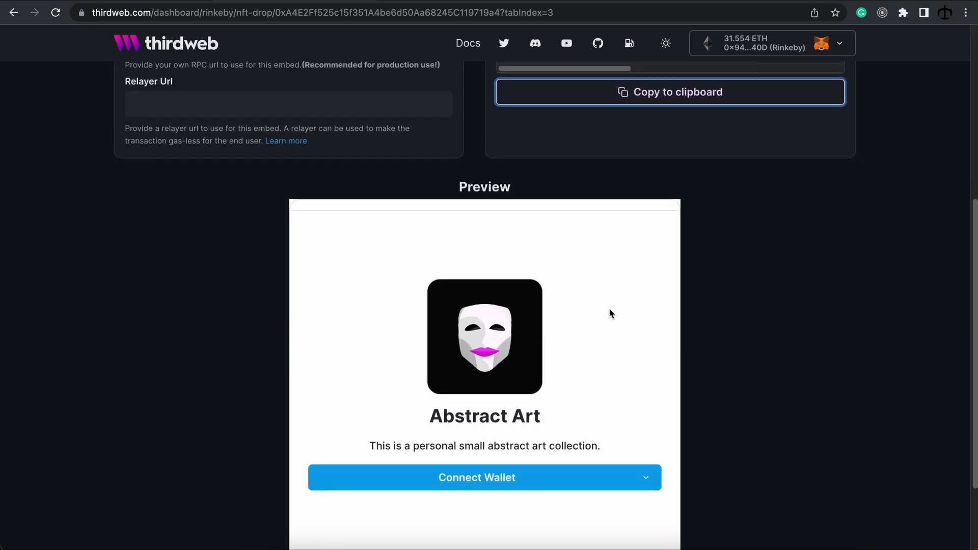
{"action": "scroll", "coordinate": [610, 312], "scroll_direction": "down", "scroll_amount": 1}
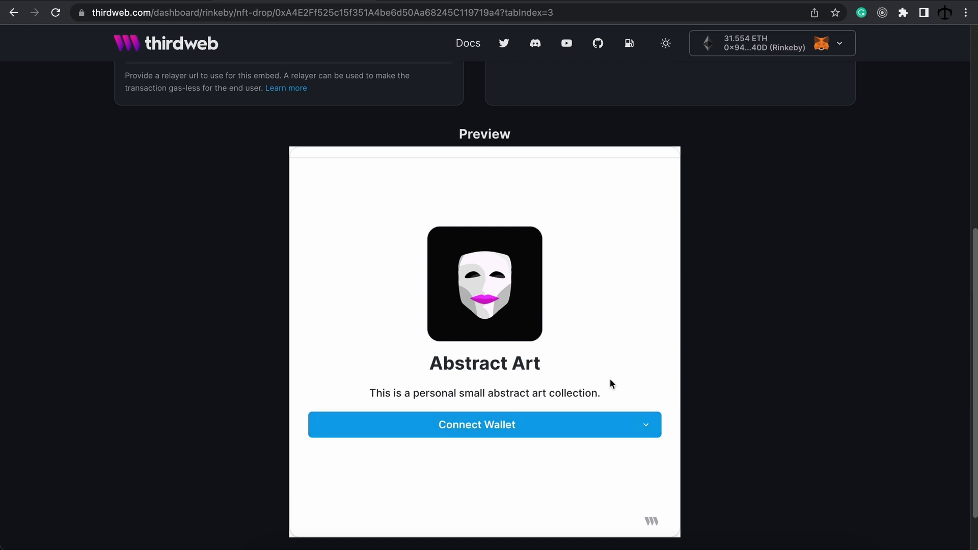
{"action": "scroll", "coordinate": [609, 374], "scroll_direction": "up", "scroll_amount": 4}
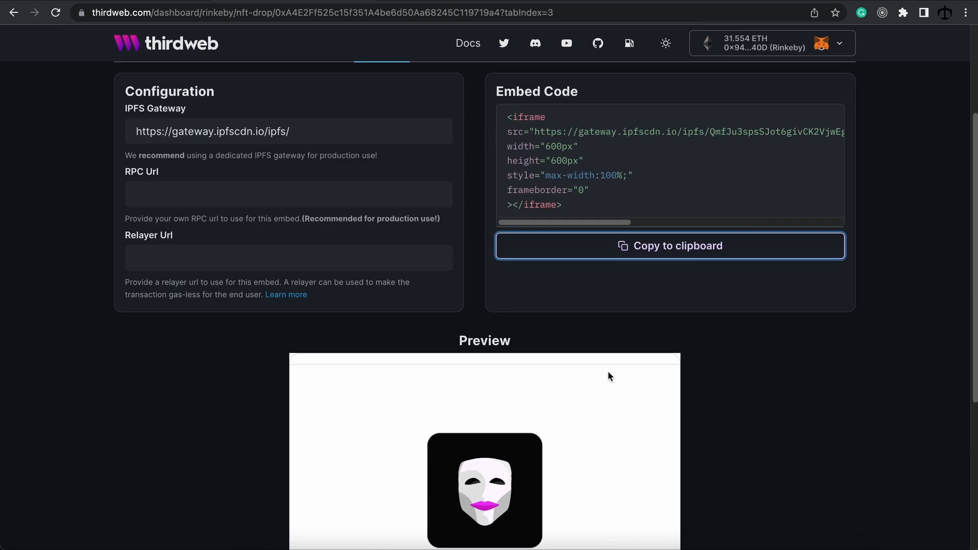
{"action": "scroll", "coordinate": [609, 378], "scroll_direction": "up", "scroll_amount": 2}
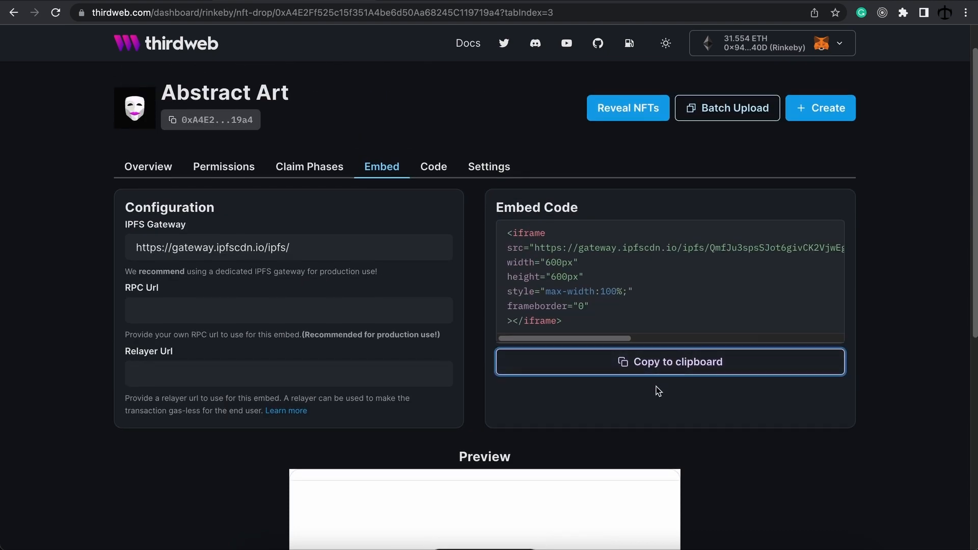
{"action": "left_click", "coordinate": [288, 220]}
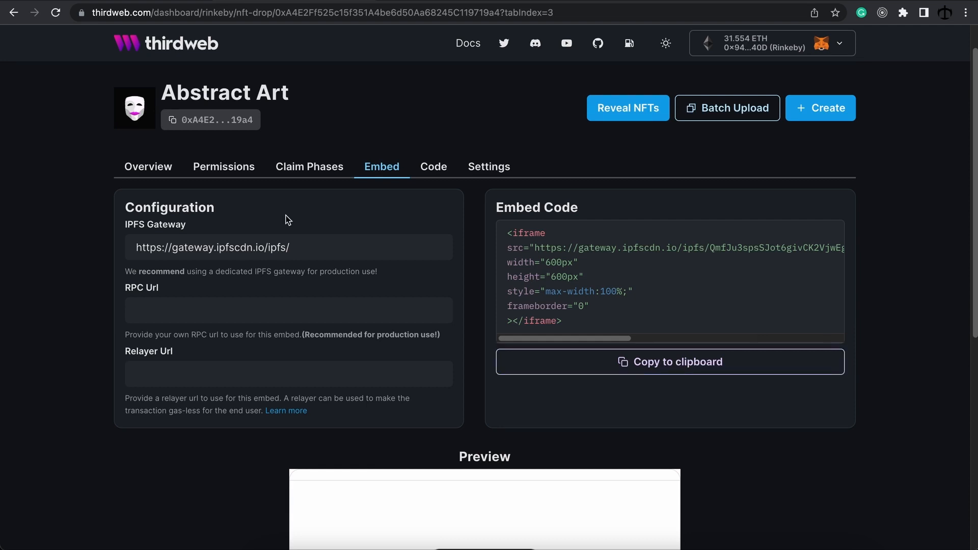
{"action": "left_click", "coordinate": [287, 220]}
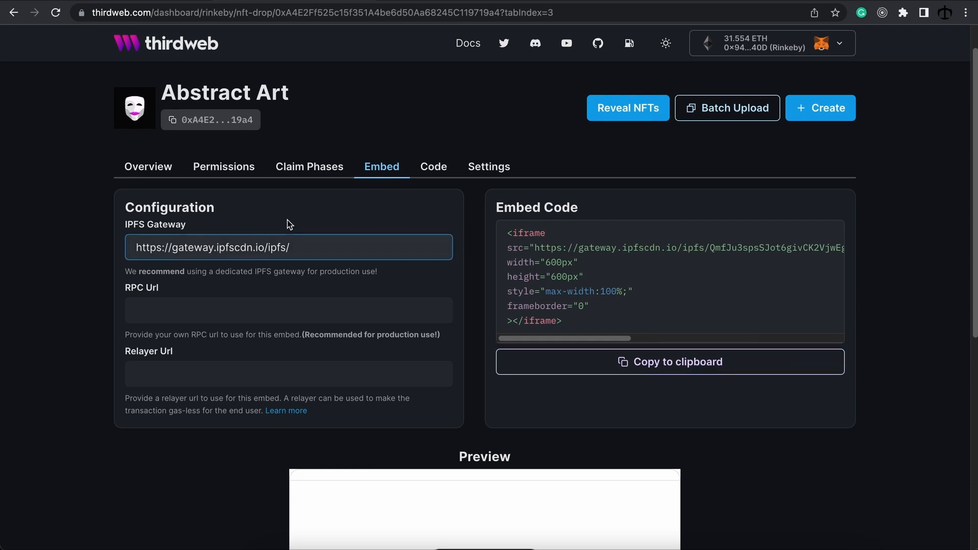
{"action": "left_click_drag", "start_coordinate": [310, 247], "coordinate": [126, 248]}
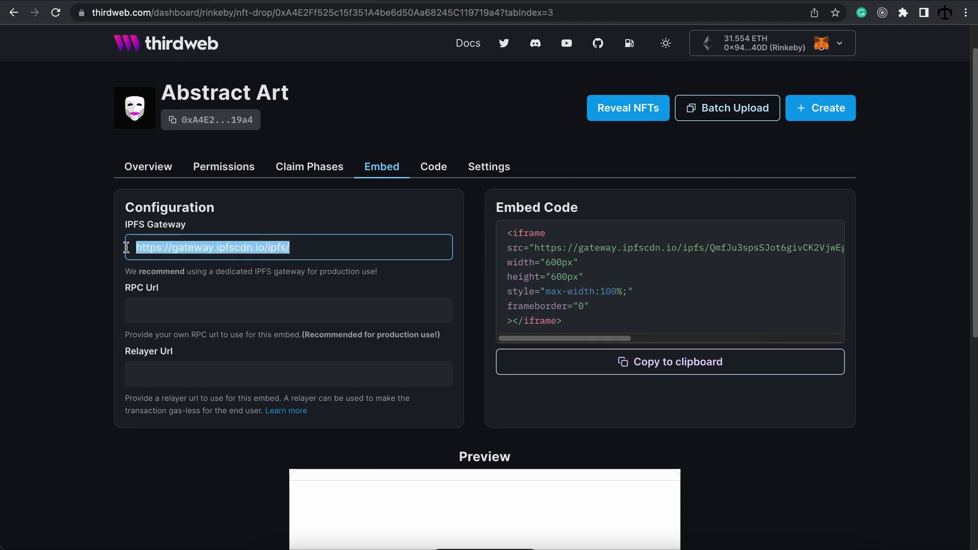
{"action": "left_click", "coordinate": [110, 252]}
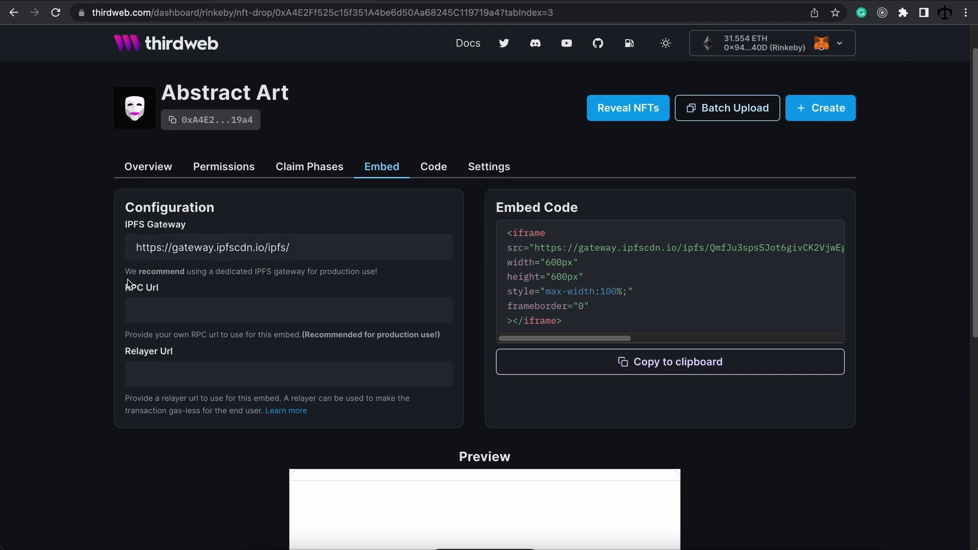
{"action": "left_click", "coordinate": [174, 316]}
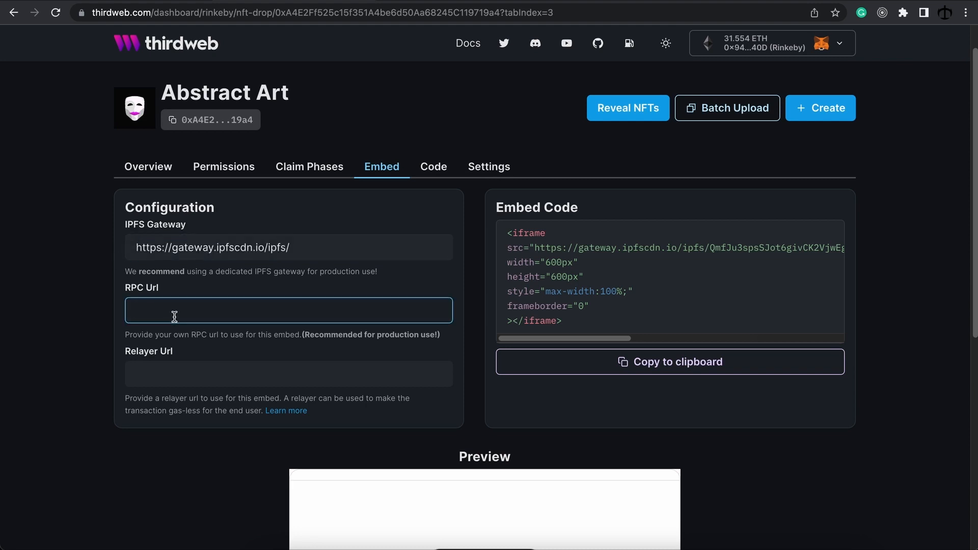
{"action": "left_click", "coordinate": [178, 378]}
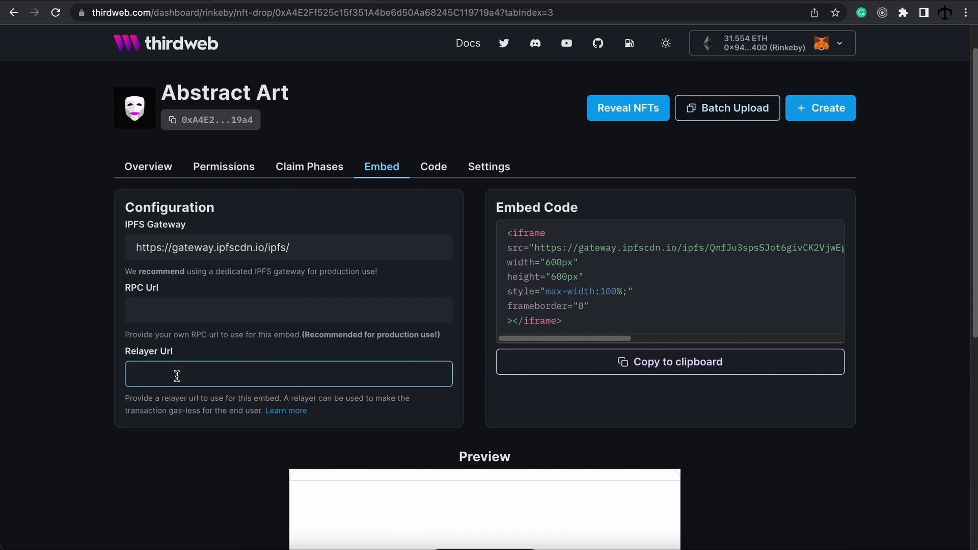
{"action": "left_click", "coordinate": [93, 309]}
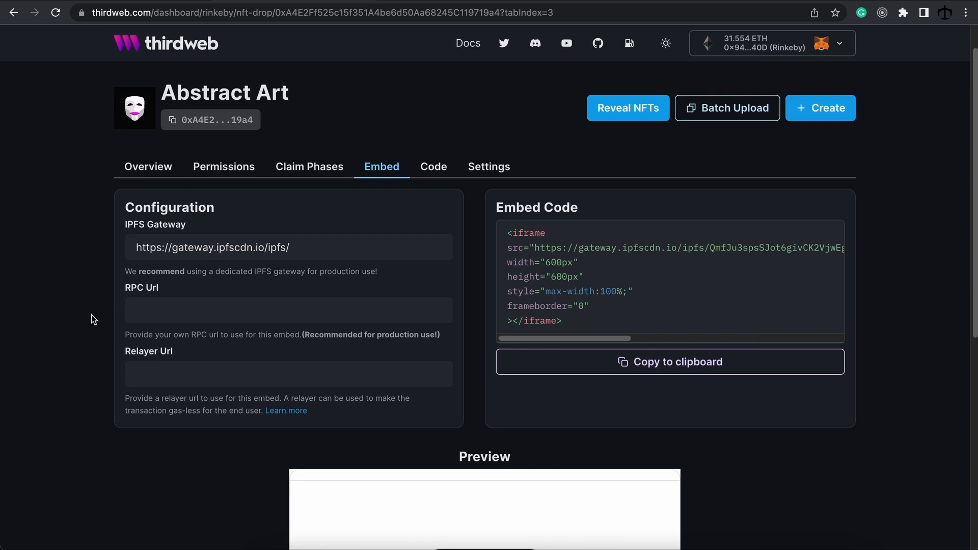
{"action": "left_click", "coordinate": [161, 372]}
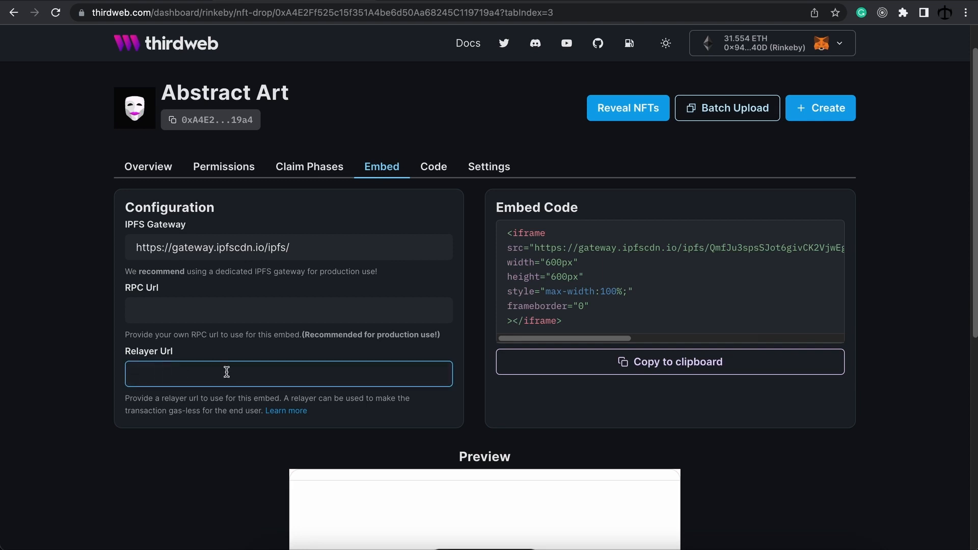
{"action": "left_click", "coordinate": [156, 453]}
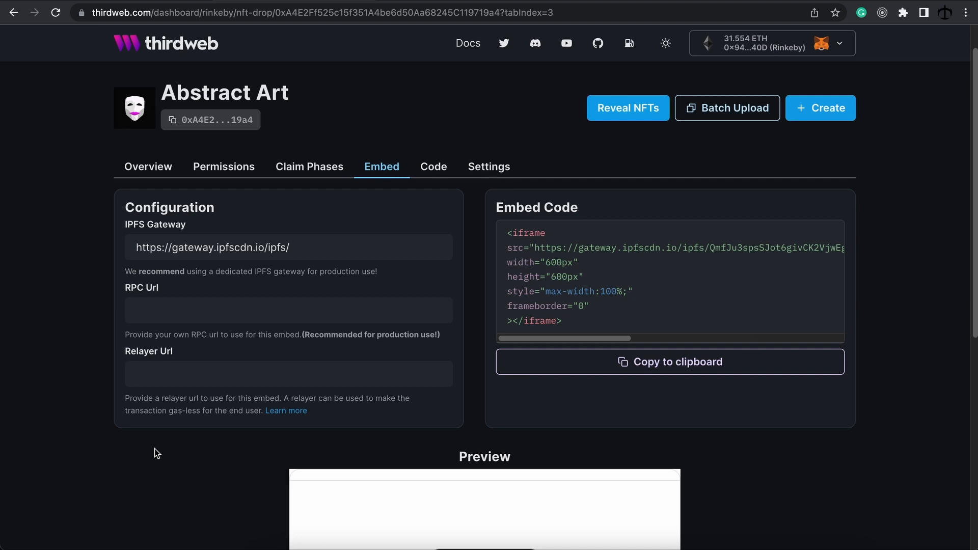
{"action": "scroll", "coordinate": [448, 186], "scroll_direction": "up", "scroll_amount": 2}
{"action": "left_click", "coordinate": [427, 216]}
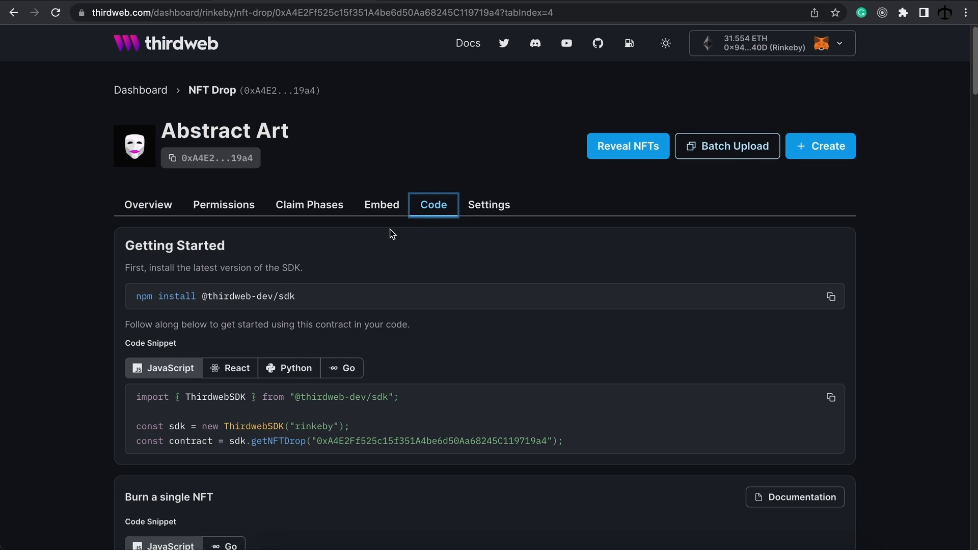
Step: Scroll through the SDK install command and the getNFTDrop and burn code snippets
{"action": "scroll", "coordinate": [387, 231], "scroll_direction": "down", "scroll_amount": 1}
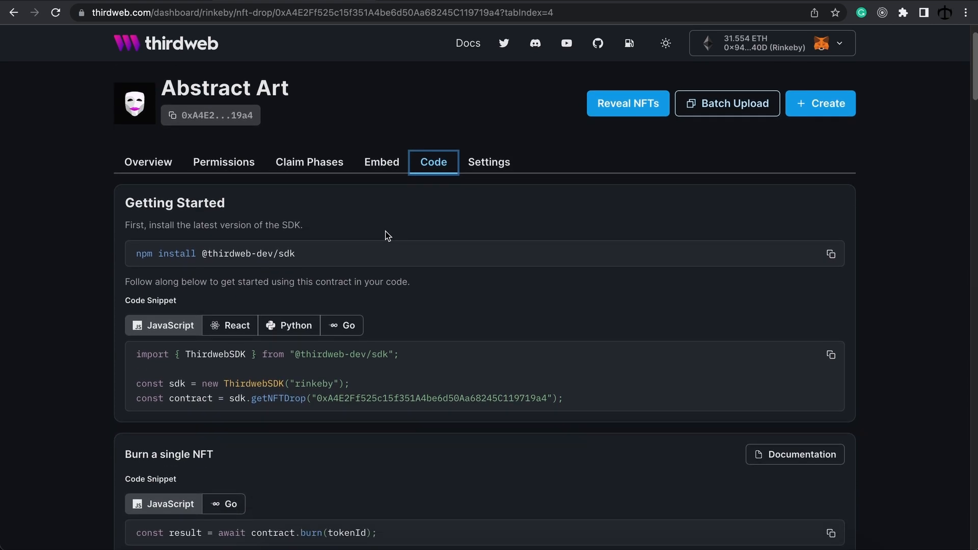
{"action": "scroll", "coordinate": [387, 228], "scroll_direction": "down", "scroll_amount": 1}
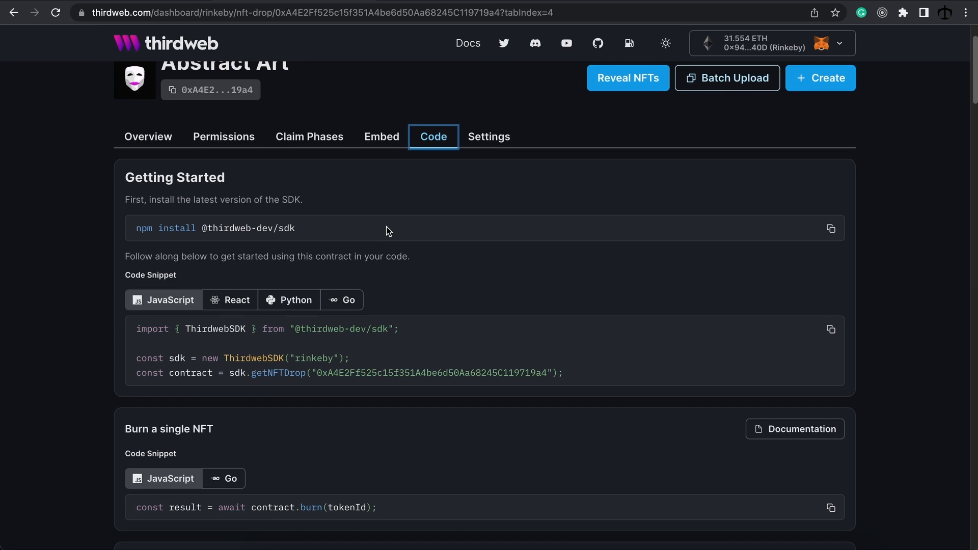
{"action": "scroll", "coordinate": [386, 231], "scroll_direction": "up", "scroll_amount": 2}
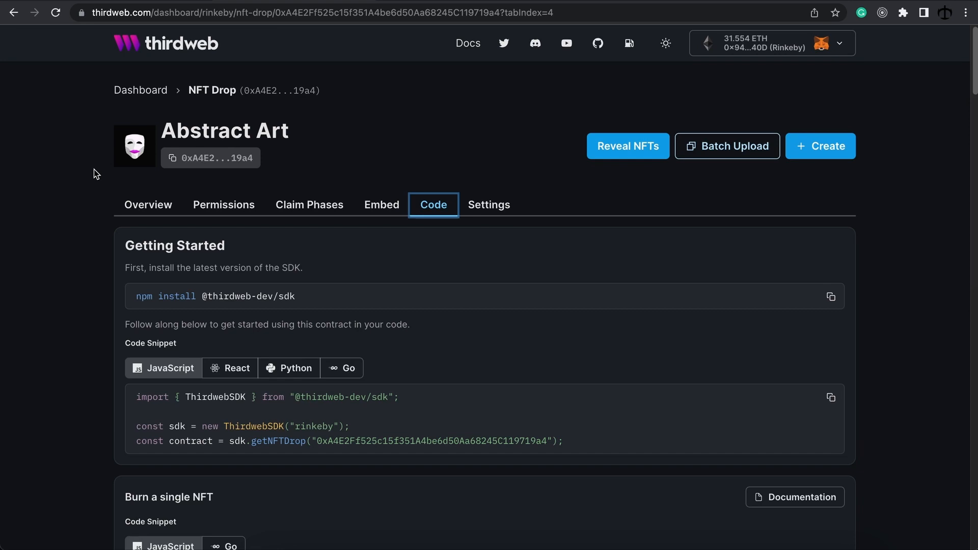
Step: Open the contract Settings and scroll past the name and description in General Settings
{"action": "left_click", "coordinate": [481, 206]}
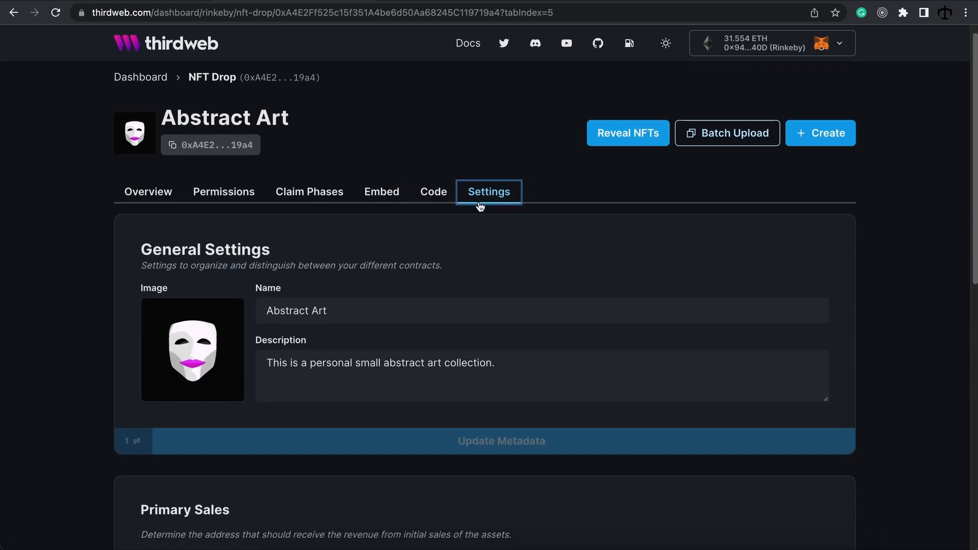
{"action": "scroll", "coordinate": [467, 201], "scroll_direction": "down", "scroll_amount": 2}
{"action": "scroll", "coordinate": [322, 189], "scroll_direction": "down", "scroll_amount": 4}
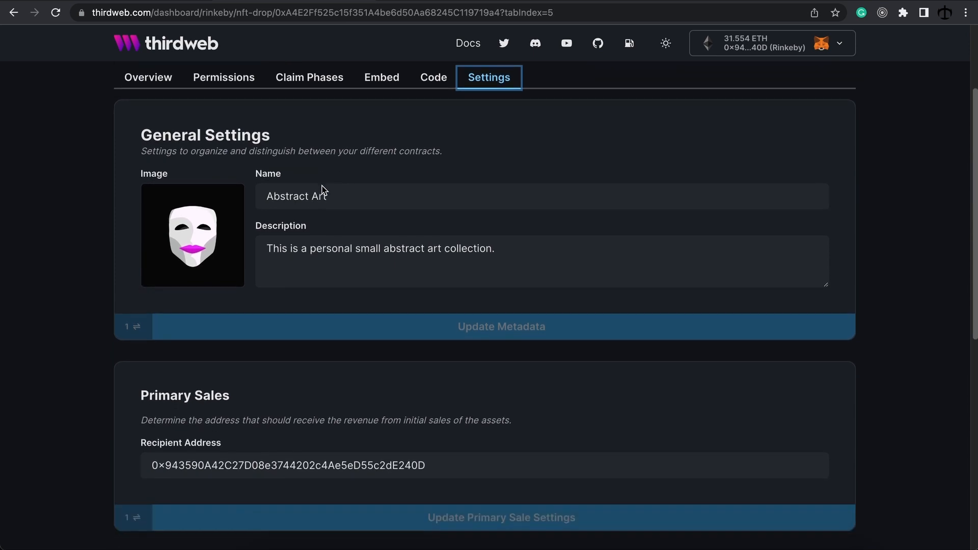
{"action": "scroll", "coordinate": [322, 185], "scroll_direction": "down", "scroll_amount": 3}
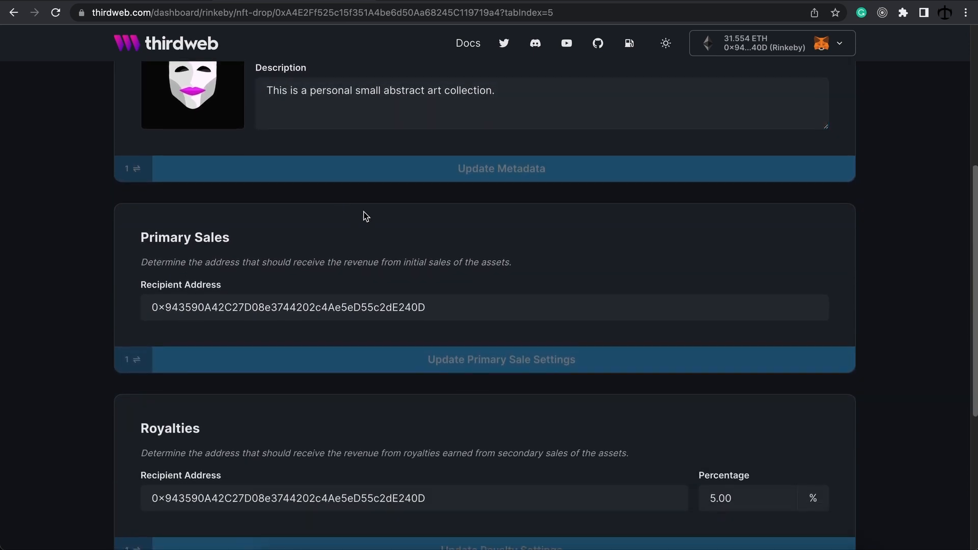
{"action": "scroll", "coordinate": [380, 217], "scroll_direction": "down", "scroll_amount": 1}
Step: Inspect the primary sales recipient address and the royalty recipient at 5.00%
{"action": "left_click", "coordinate": [451, 266]}
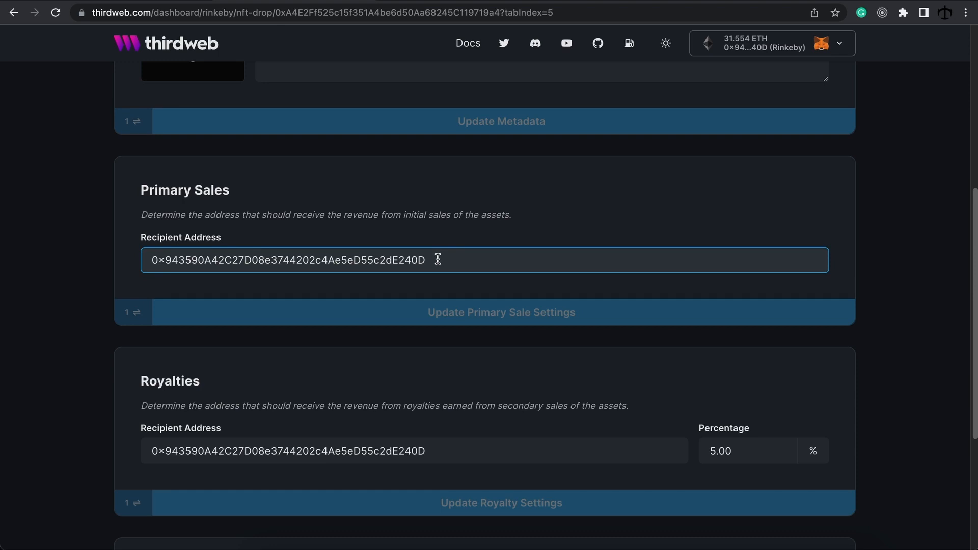
{"action": "left_click_drag", "start_coordinate": [438, 260], "coordinate": [153, 259]}
{"action": "left_click", "coordinate": [483, 266]}
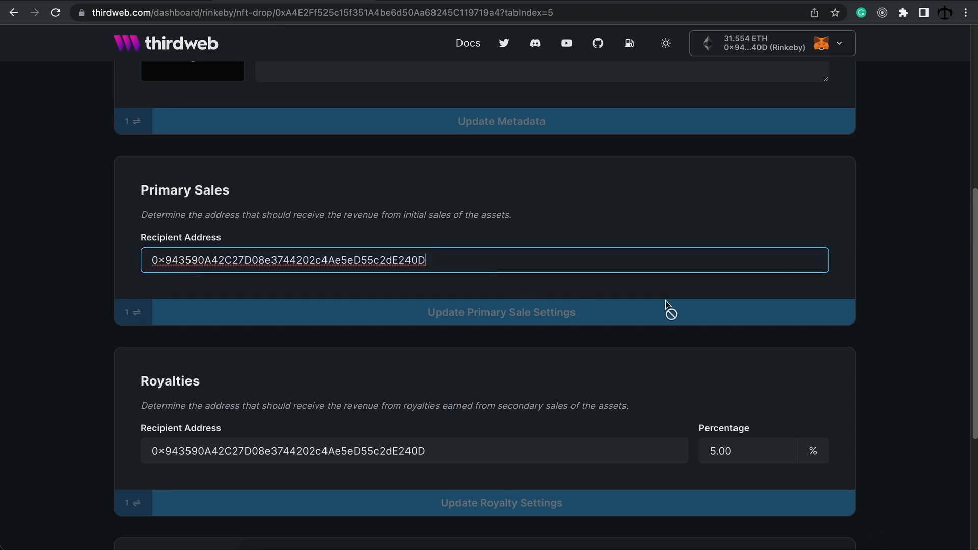
{"action": "left_click", "coordinate": [846, 331]}
{"action": "scroll", "coordinate": [753, 311], "scroll_direction": "down", "scroll_amount": 1}
{"action": "scroll", "coordinate": [753, 311], "scroll_direction": "down", "scroll_amount": 2}
{"action": "left_click", "coordinate": [510, 312]}
{"action": "left_click", "coordinate": [483, 292]}
{"action": "scroll", "coordinate": [483, 292], "scroll_direction": "up", "scroll_amount": 9}
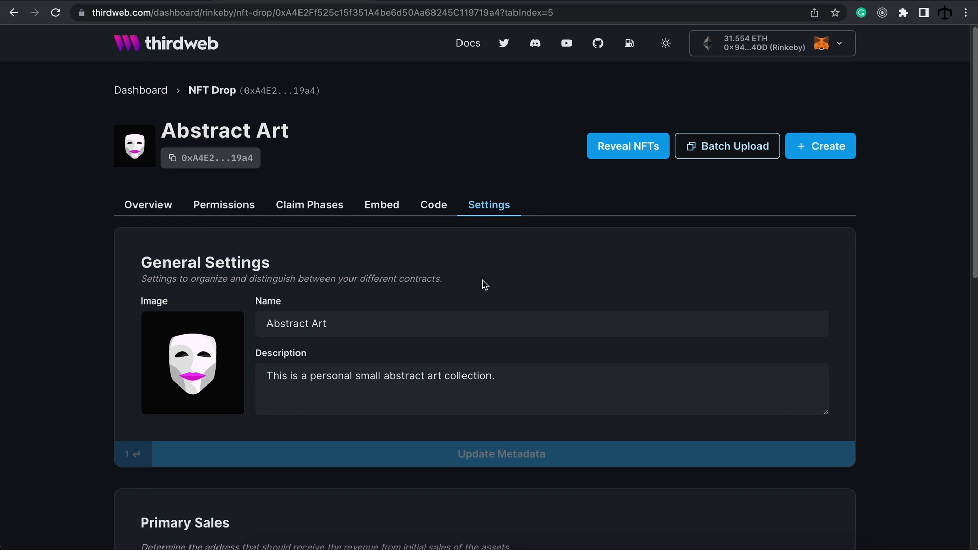
Step: Open Permissions and check which wallet address holds the Admin role
{"action": "left_click", "coordinate": [238, 211]}
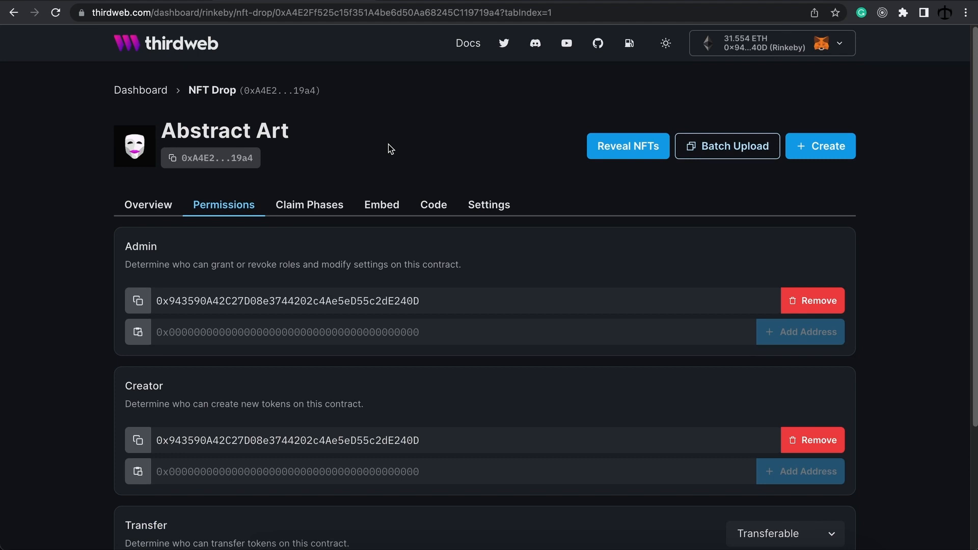
{"action": "scroll", "coordinate": [349, 165], "scroll_direction": "down", "scroll_amount": 1}
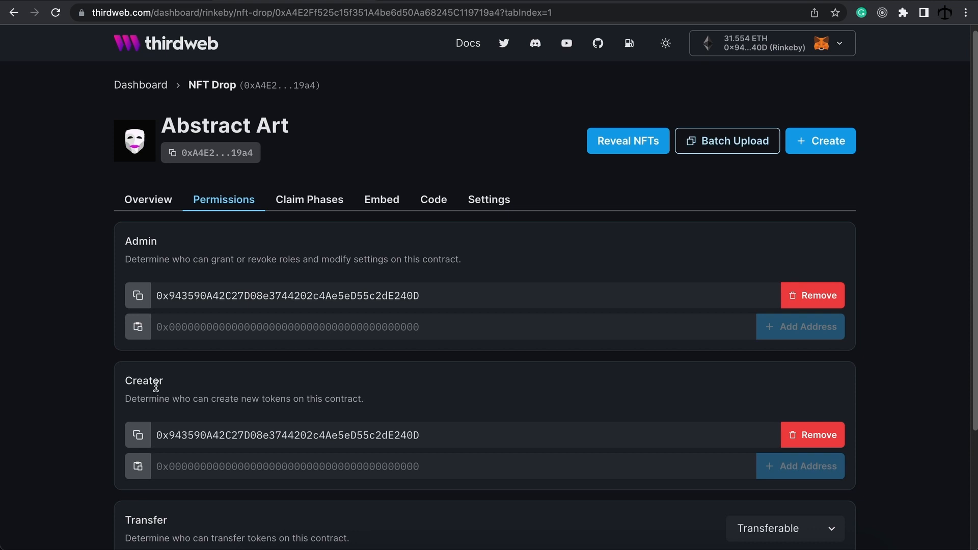
{"action": "left_click_drag", "start_coordinate": [162, 245], "coordinate": [127, 242]}
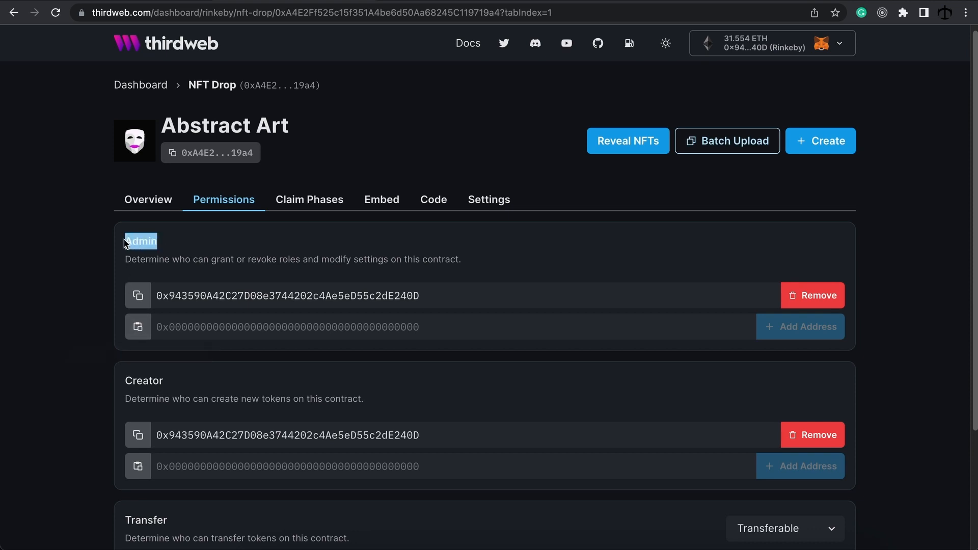
{"action": "left_click_drag", "start_coordinate": [436, 295], "coordinate": [153, 296]}
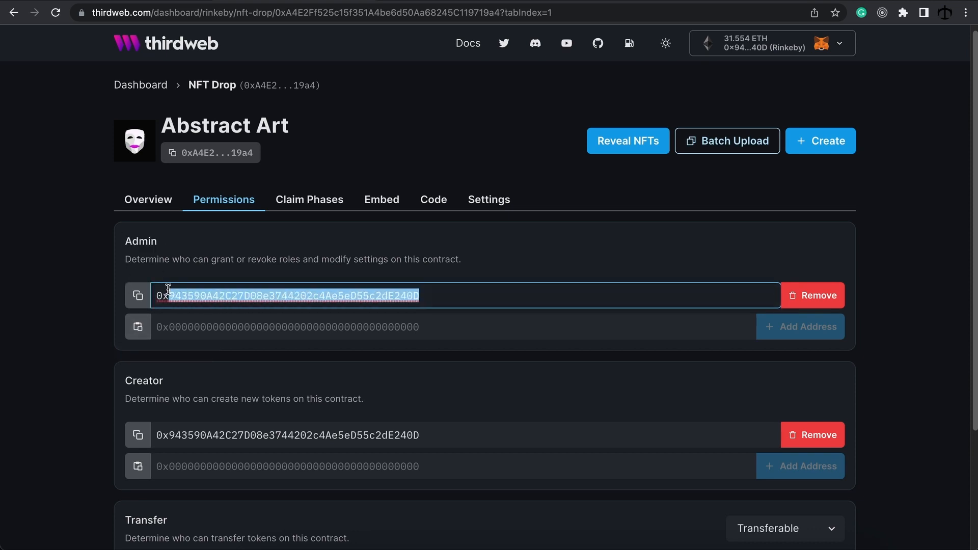
{"action": "left_click", "coordinate": [536, 261]}
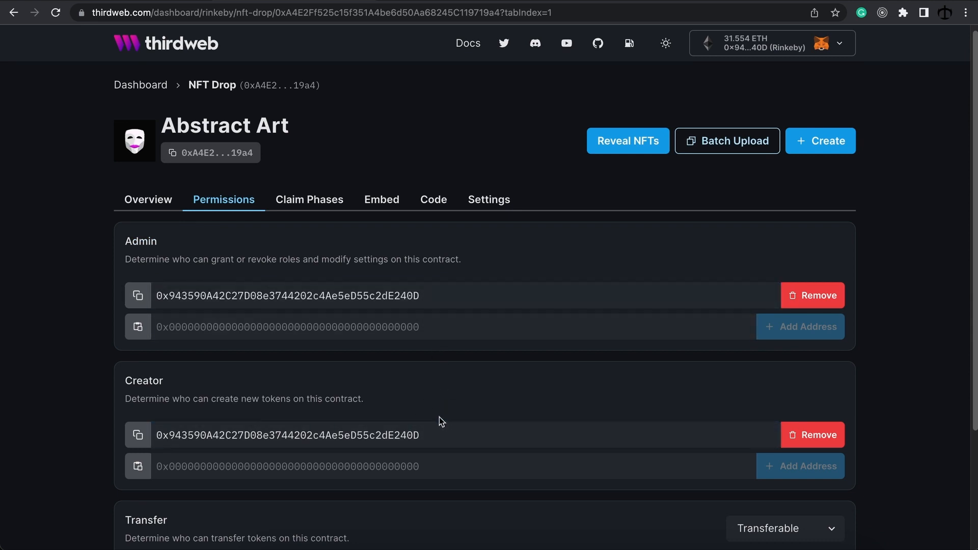
Step: Review the Creator role description and its add-member fields, adding no one
{"action": "scroll", "coordinate": [441, 422], "scroll_direction": "down", "scroll_amount": 1}
{"action": "left_click_drag", "start_coordinate": [375, 402], "coordinate": [110, 389]}
{"action": "left_click", "coordinate": [74, 389]}
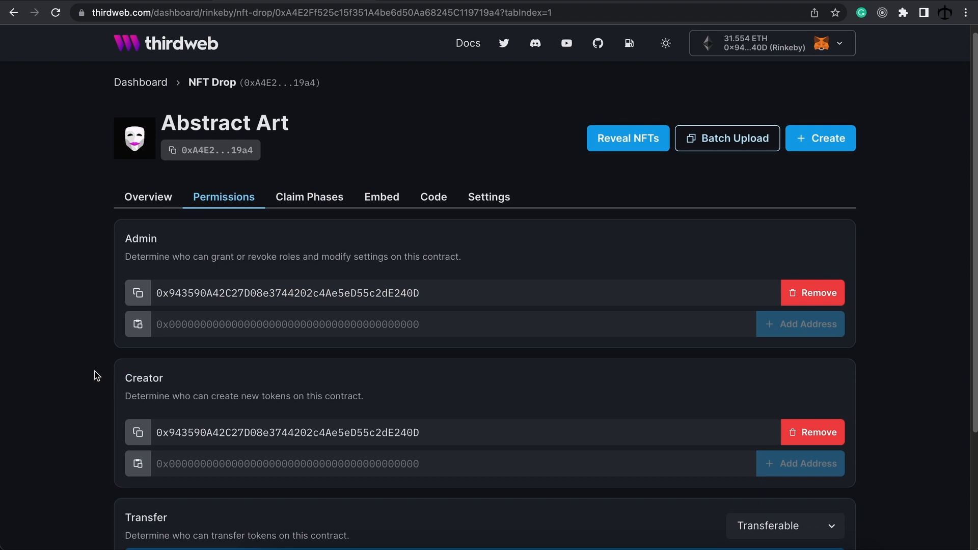
{"action": "scroll", "coordinate": [153, 352], "scroll_direction": "down", "scroll_amount": 1}
{"action": "left_click", "coordinate": [213, 326]}
{"action": "left_click", "coordinate": [225, 461]}
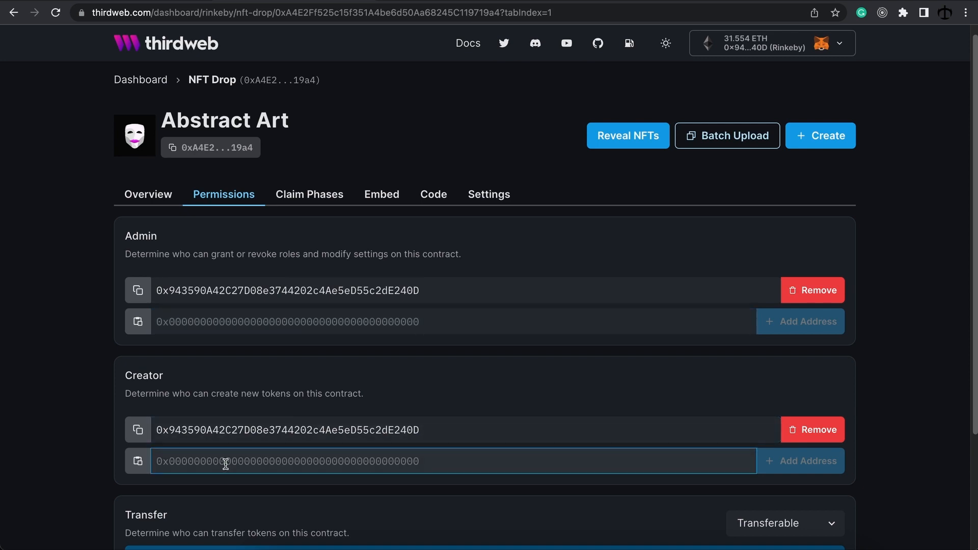
{"action": "left_click", "coordinate": [694, 360]}
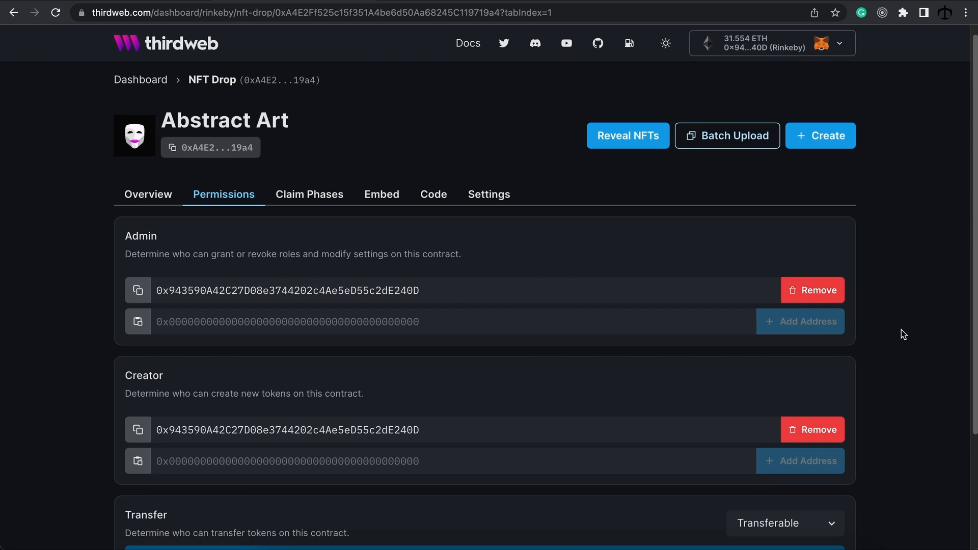
Step: Look over the Transfer section, then return to the Overview token list
{"action": "scroll", "coordinate": [901, 329], "scroll_direction": "down", "scroll_amount": 3}
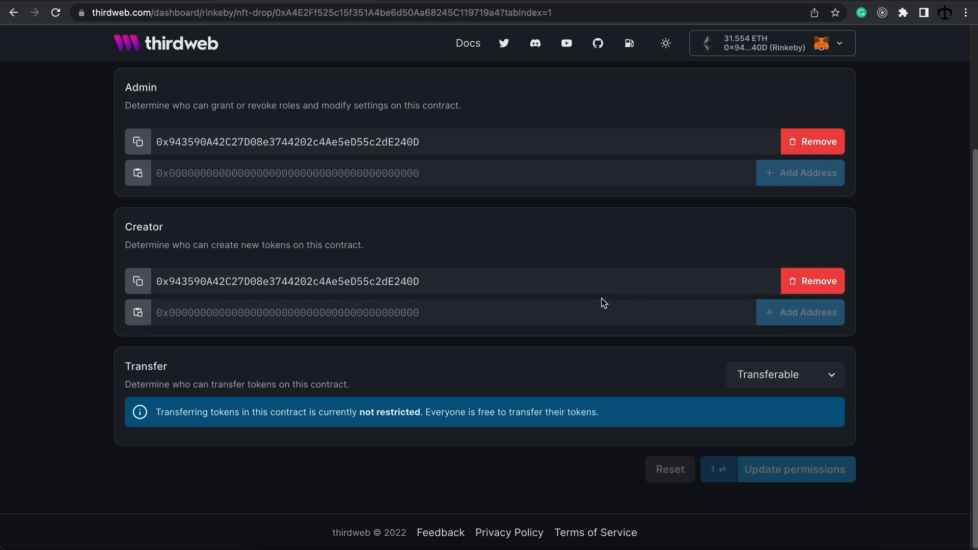
{"action": "scroll", "coordinate": [601, 299], "scroll_direction": "up", "scroll_amount": 3}
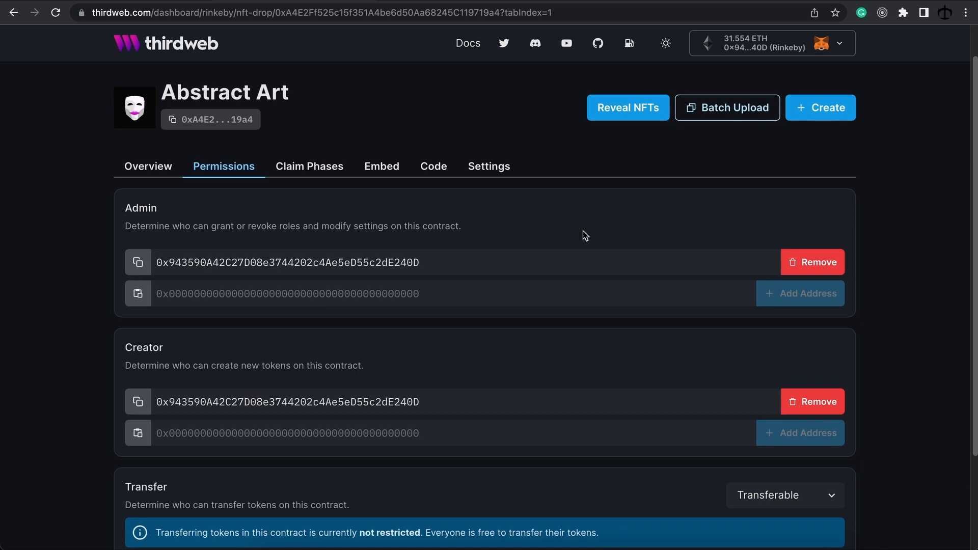
{"action": "left_click", "coordinate": [162, 164]}
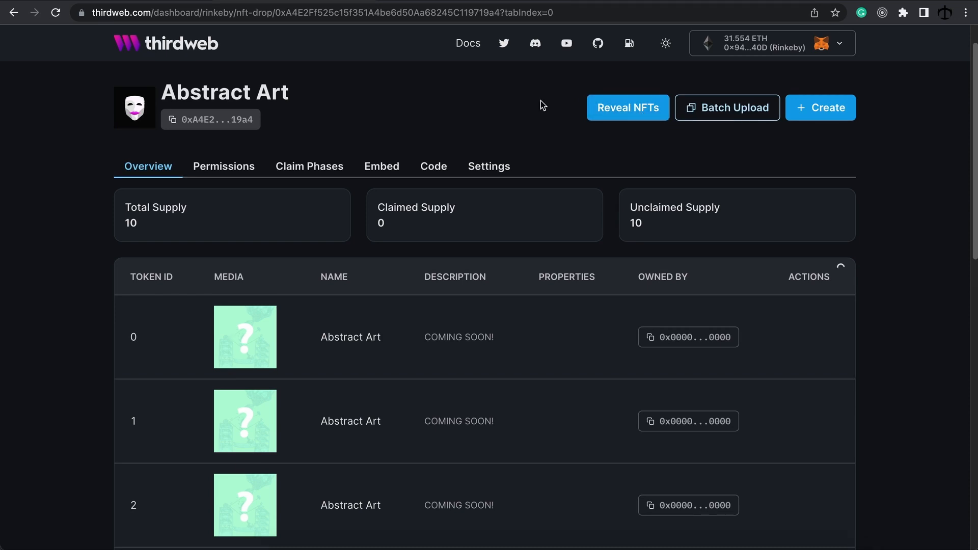
Step: Reveal the hidden NFTs using the batch-upload password and confirm the reveal transaction in MetaMask
{"action": "left_click", "coordinate": [638, 115]}
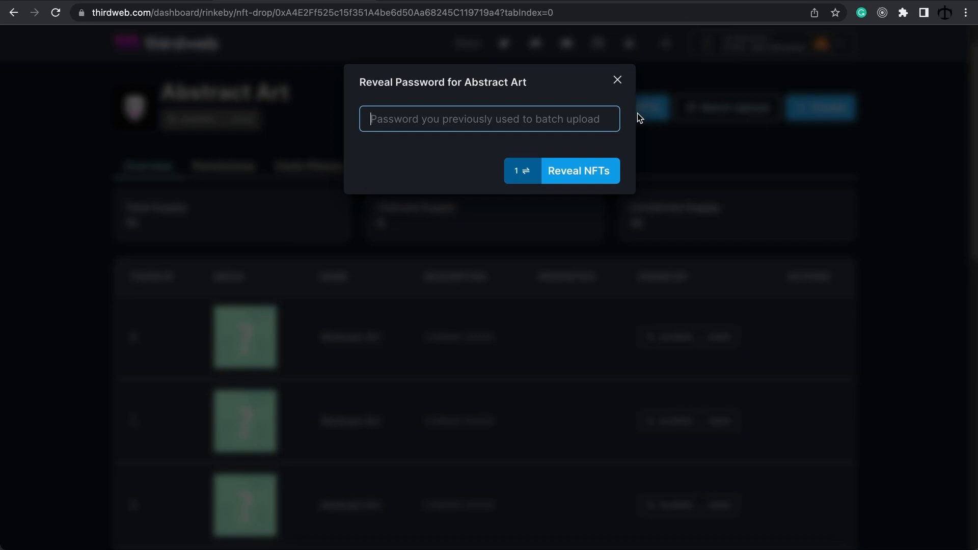
{"action": "type", "text": "••••"}
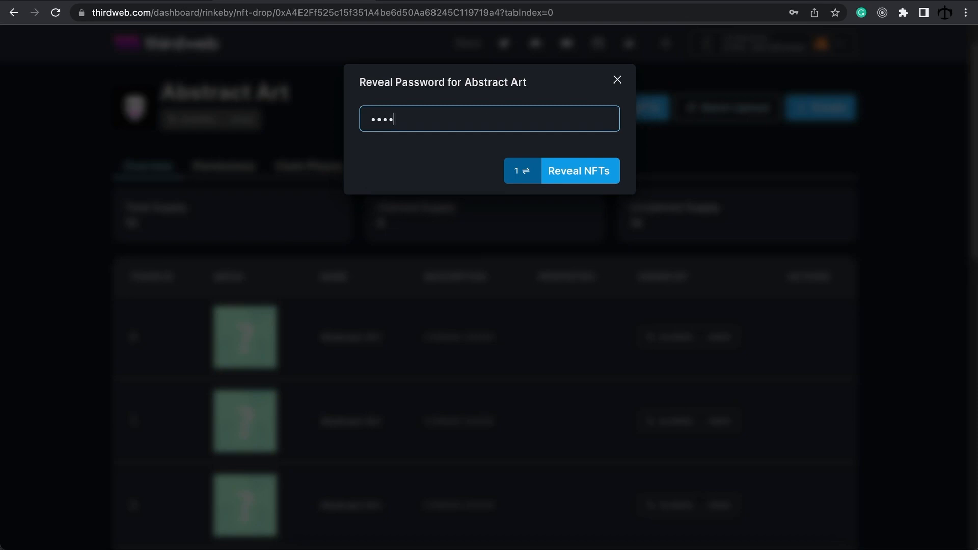
{"action": "left_click", "coordinate": [604, 175]}
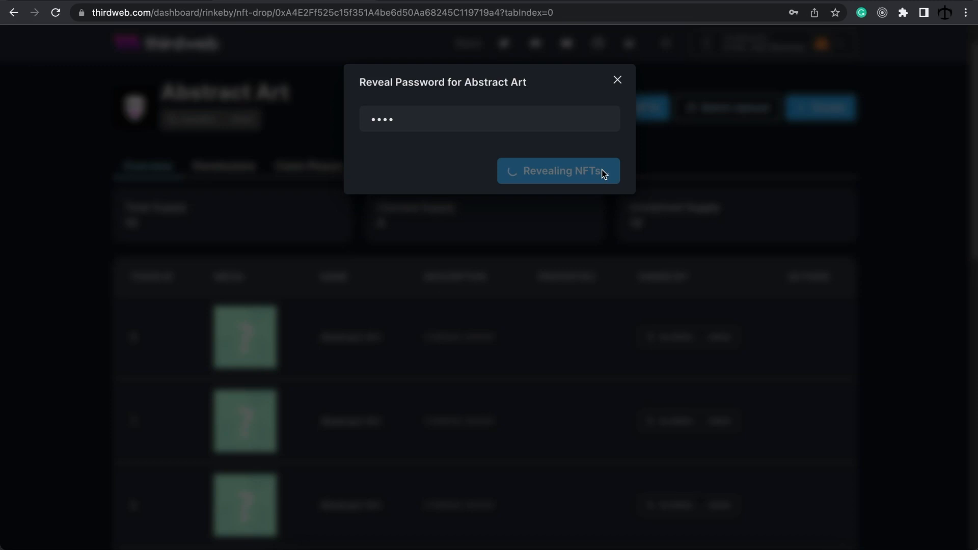
{"action": "scroll", "coordinate": [861, 253], "scroll_direction": "down", "scroll_amount": 3}
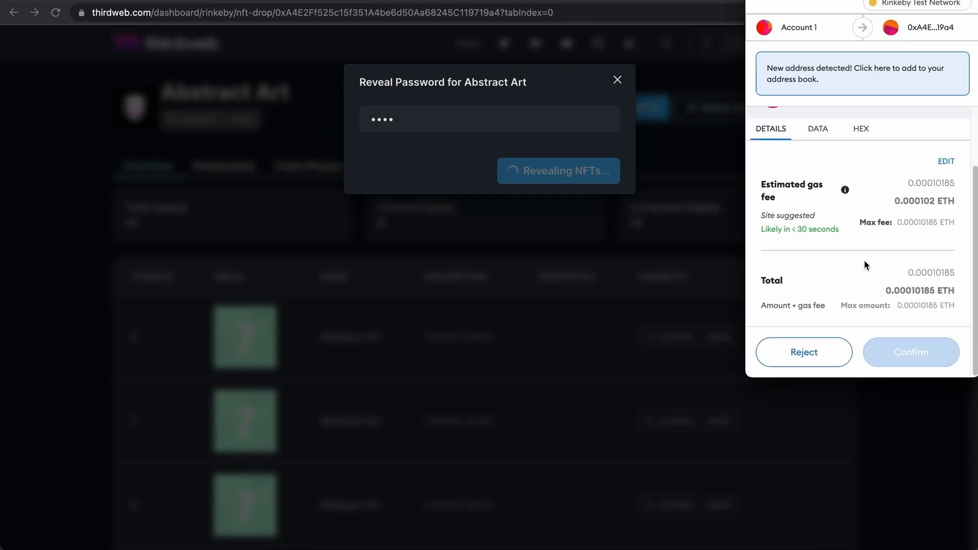
{"action": "left_click", "coordinate": [921, 355]}
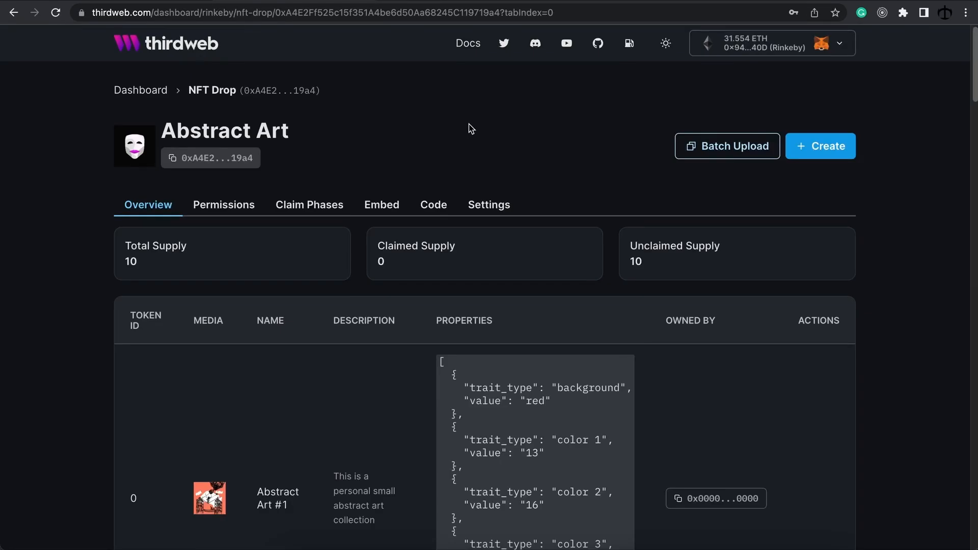
Step: Scroll the Overview table to check token 0, Abstract Art #1, with its artwork and traits
{"action": "scroll", "coordinate": [468, 127], "scroll_direction": "down", "scroll_amount": 3}
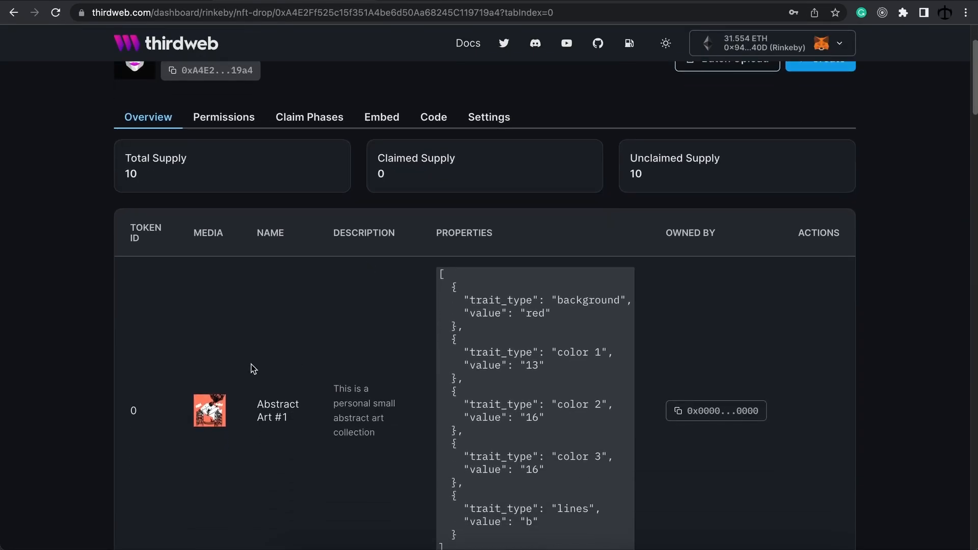
{"action": "scroll", "coordinate": [361, 365], "scroll_direction": "up", "scroll_amount": 1}
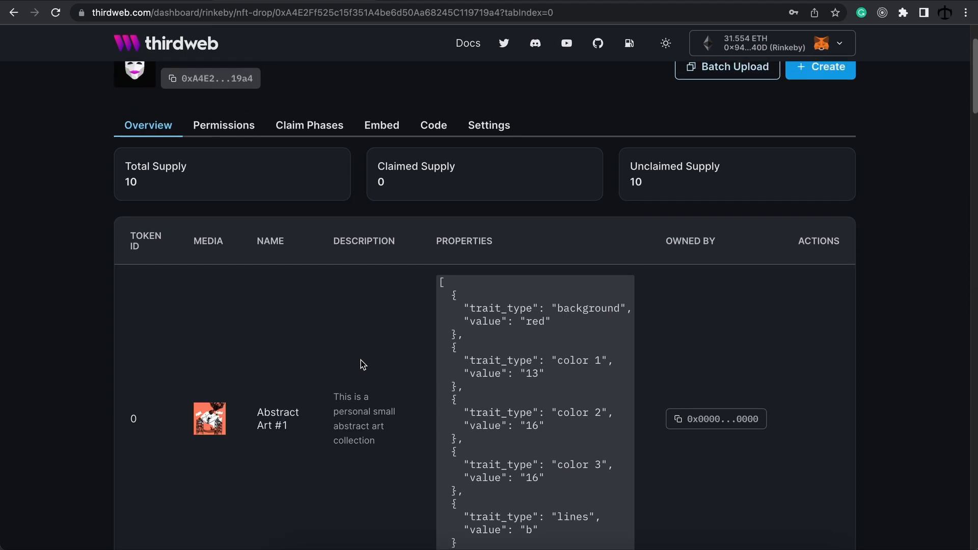
{"action": "scroll", "coordinate": [360, 360], "scroll_direction": "up", "scroll_amount": 2}
{"action": "scroll", "coordinate": [360, 358], "scroll_direction": "down", "scroll_amount": 10}
{"action": "scroll", "coordinate": [360, 357], "scroll_direction": "up", "scroll_amount": 10}
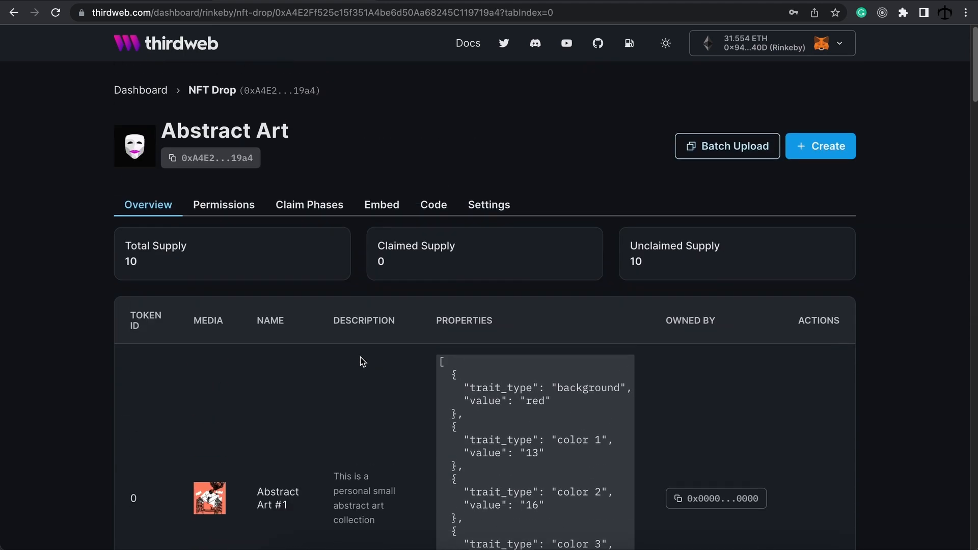